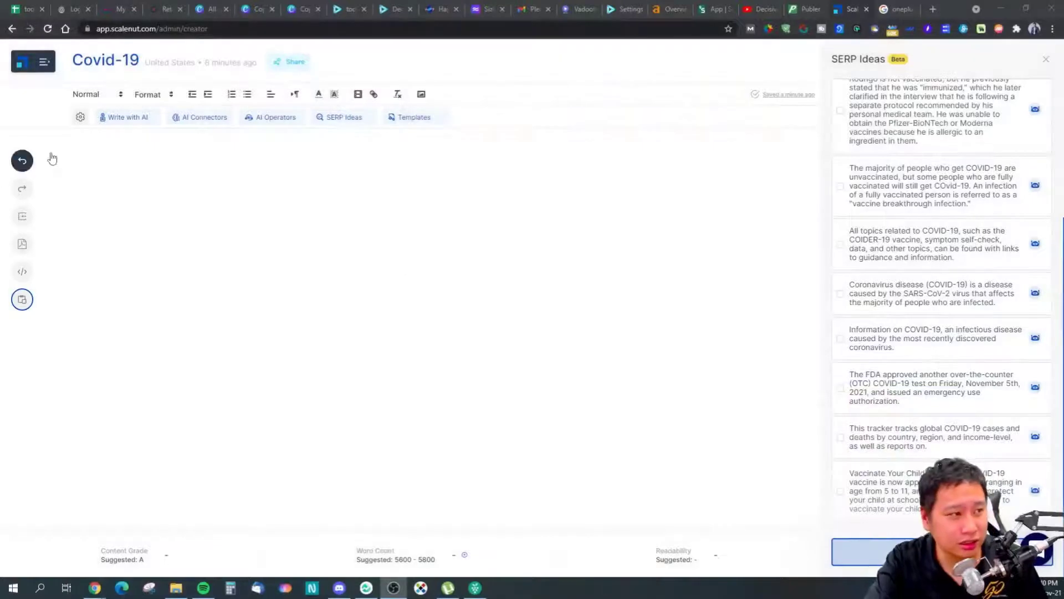
Close and reopen the SERP Ideas panel beside the Covid-19 document
click(211, 153)
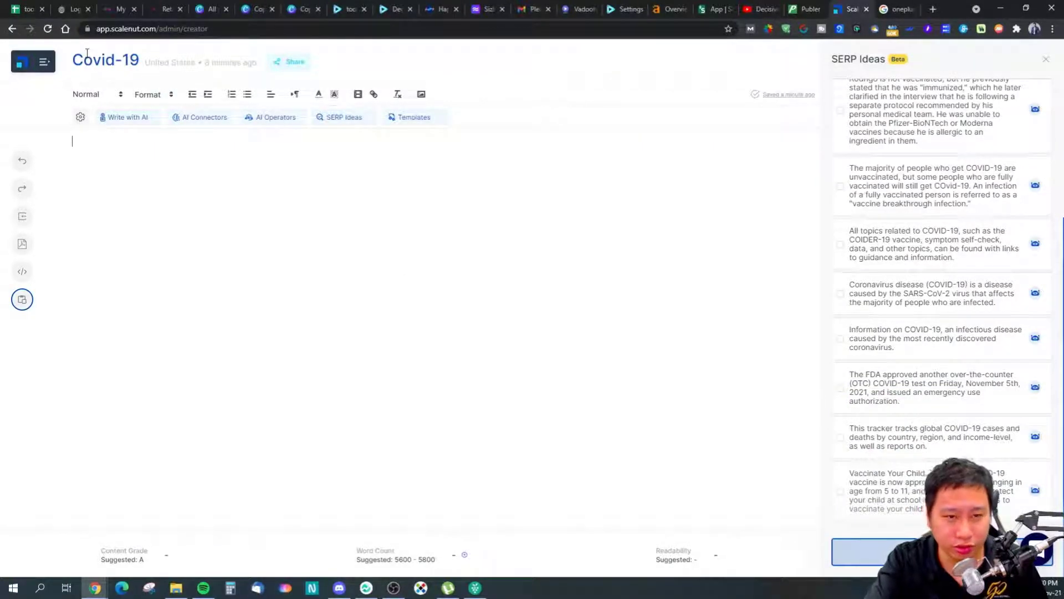
scroll(871, 310, up, 5)
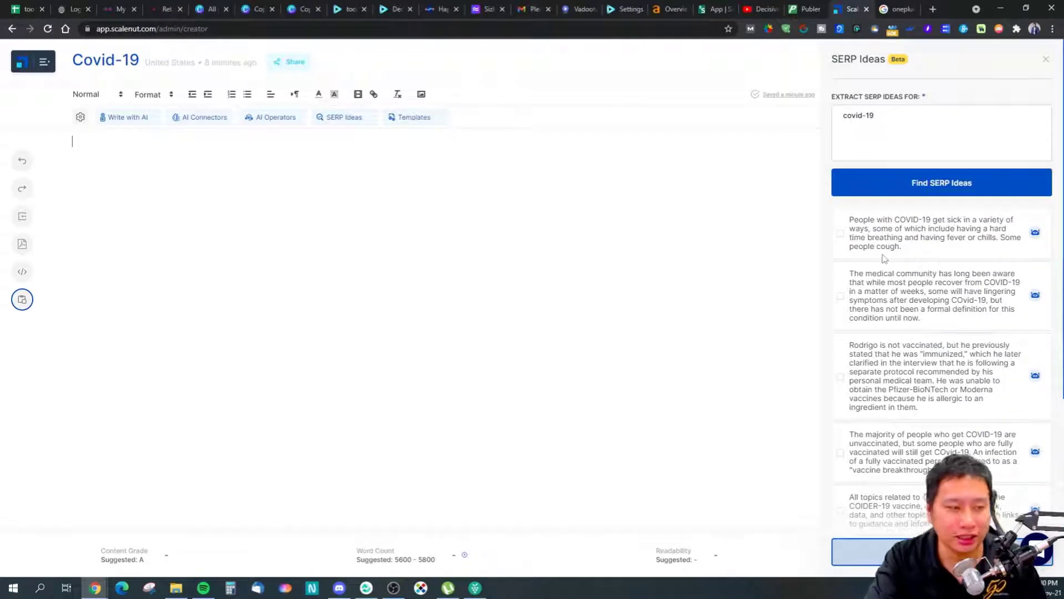
scroll(894, 355, down, 5)
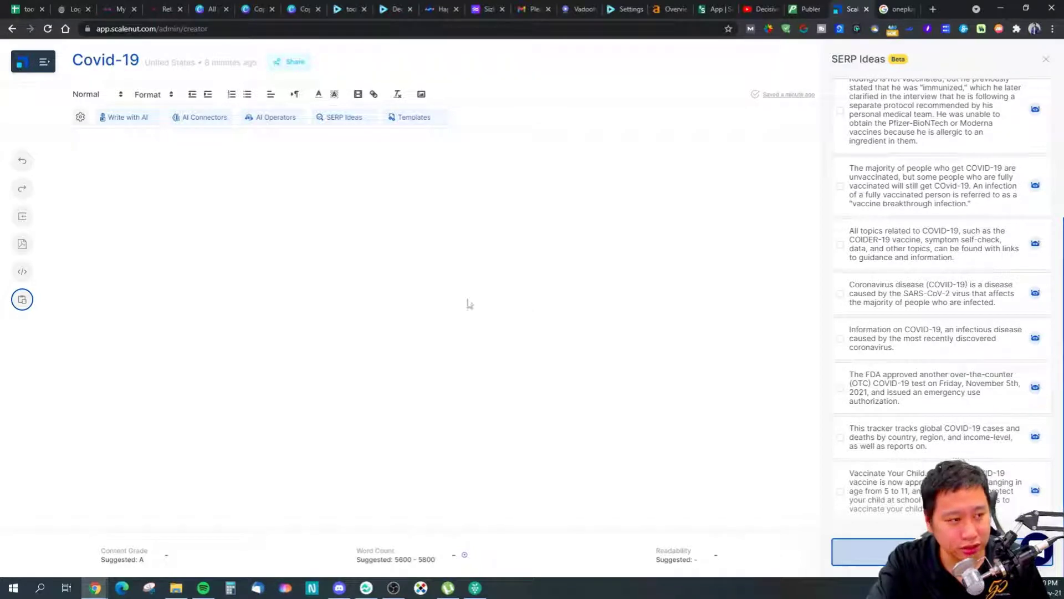
click(346, 117)
click(1046, 60)
click(348, 118)
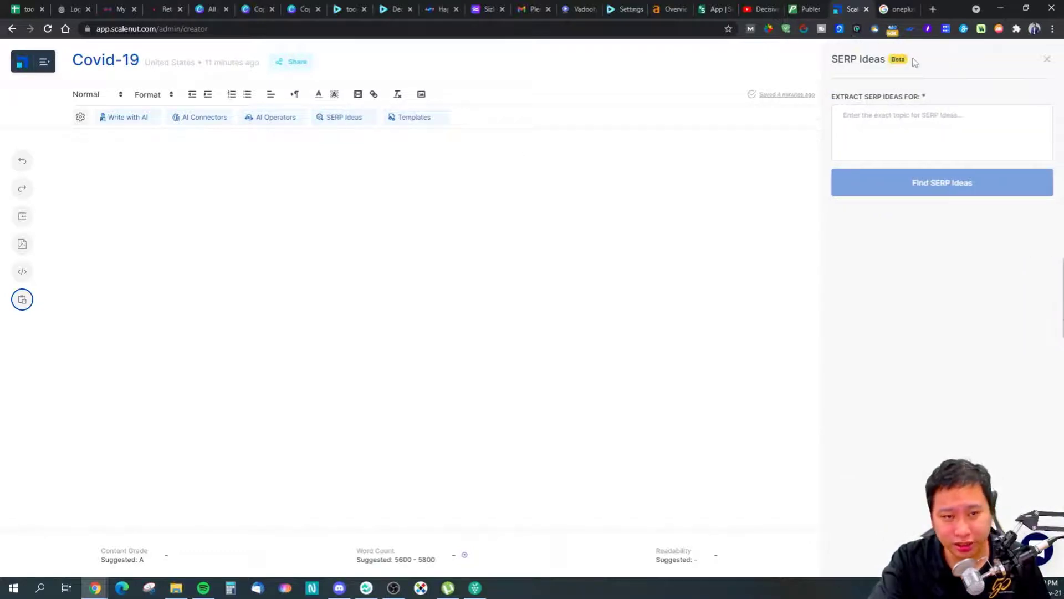
Find SERP ideas for the topic 'covid-19'
click(889, 122)
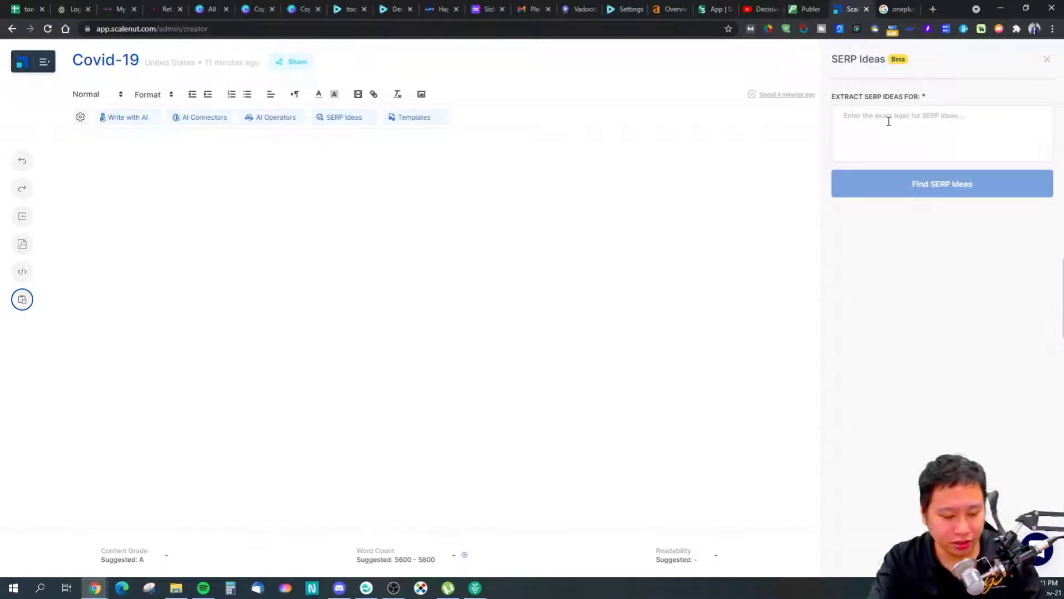
text(covid-19)
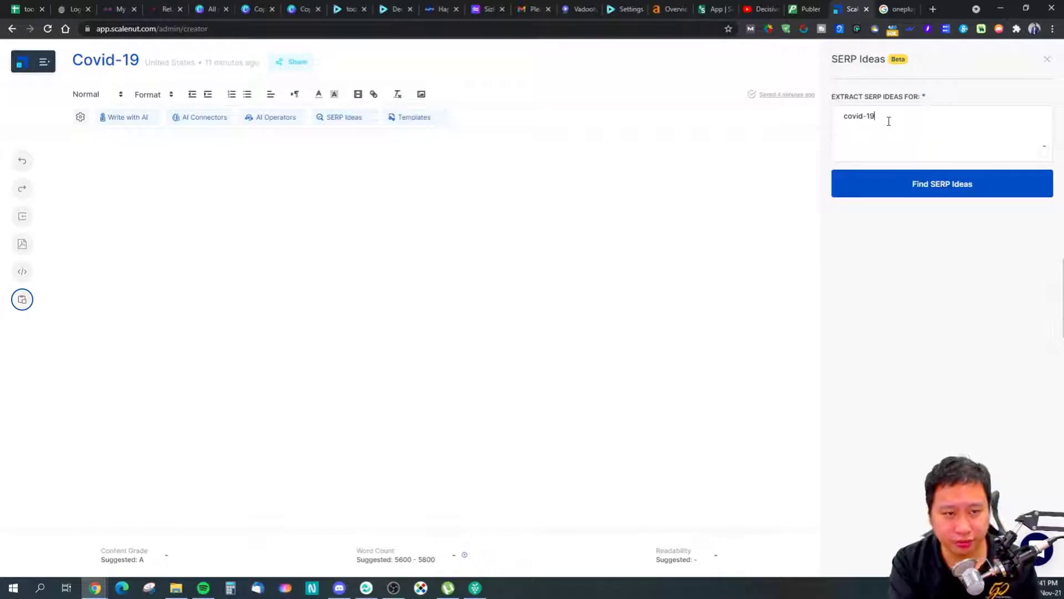
click(917, 192)
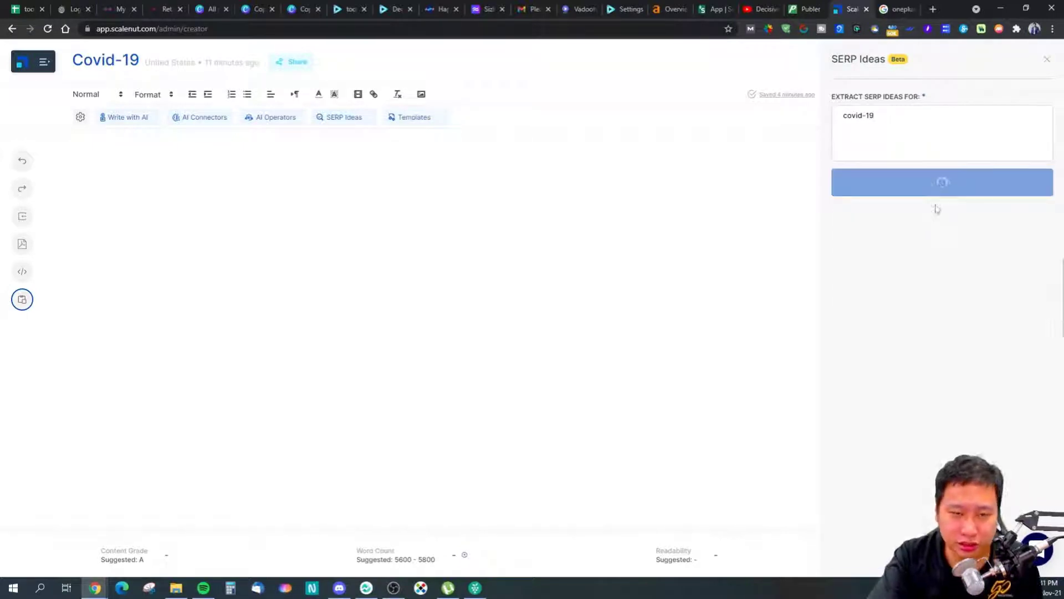
Review the ideas and write a paragraph from the SARS-CoV-2 disease idea
scroll(920, 299, down, 3)
scroll(920, 161, up, 3)
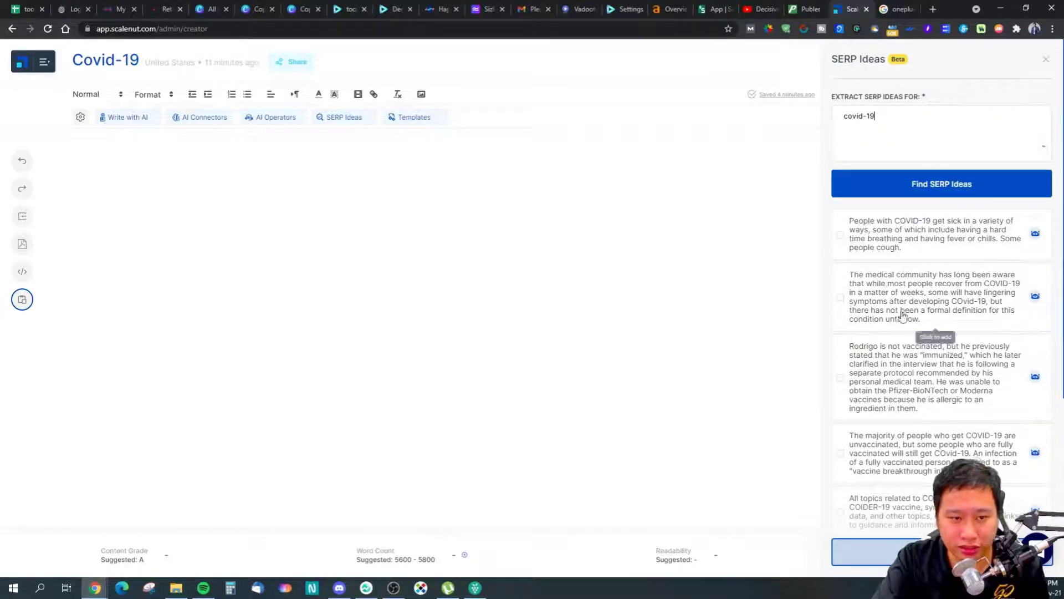
scroll(937, 333, down, 5)
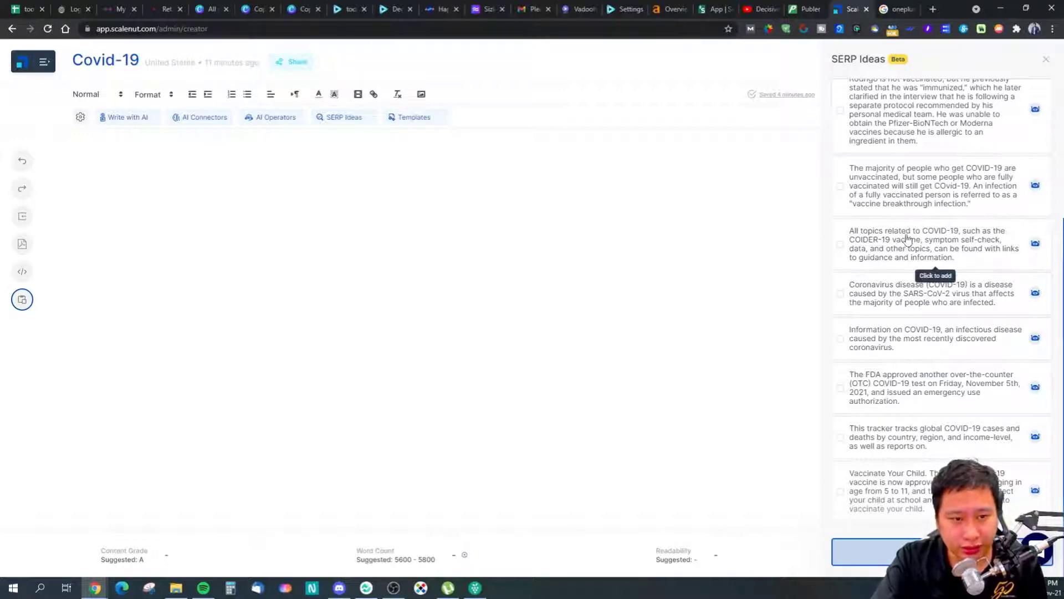
scroll(932, 201, up, 1)
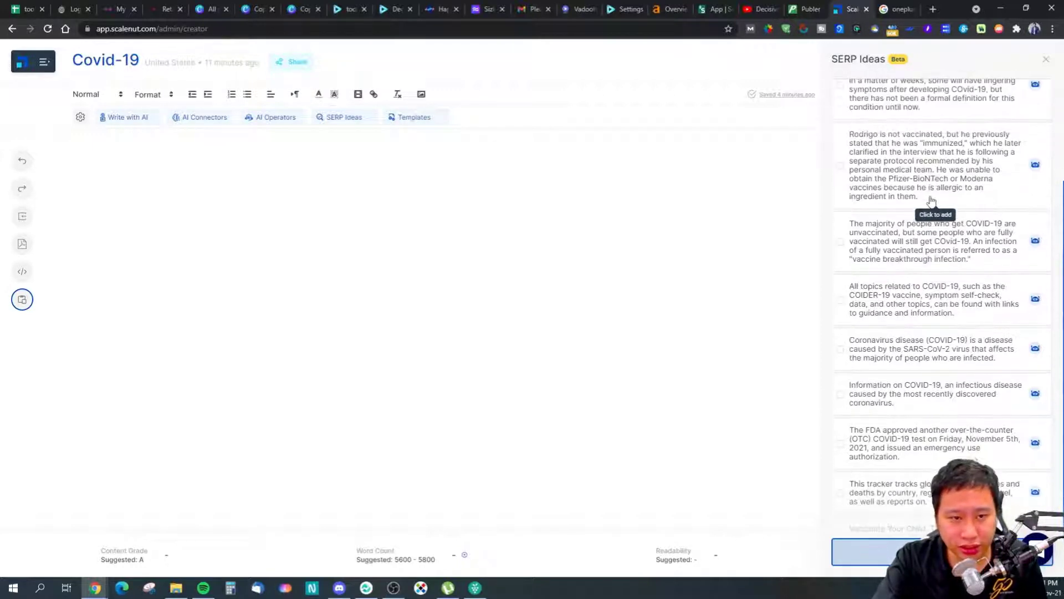
click(1036, 349)
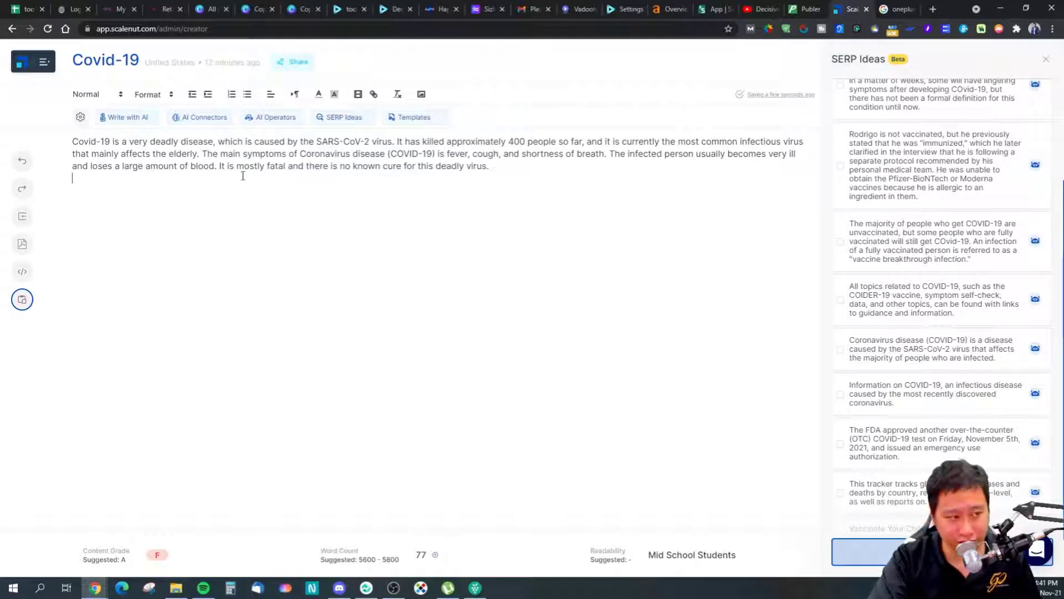
Highlight the AI paragraph's dubious claims: 400 deaths, 'most common infectious virus', no known cure
click(343, 141)
drag(394, 141, 72, 141)
click(337, 143)
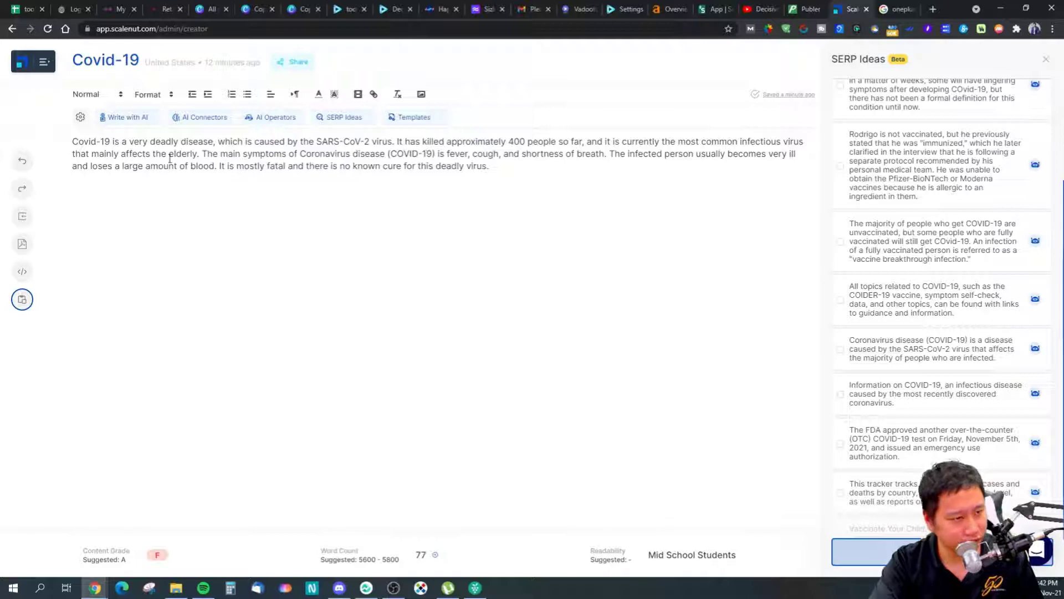
drag(399, 143, 587, 144)
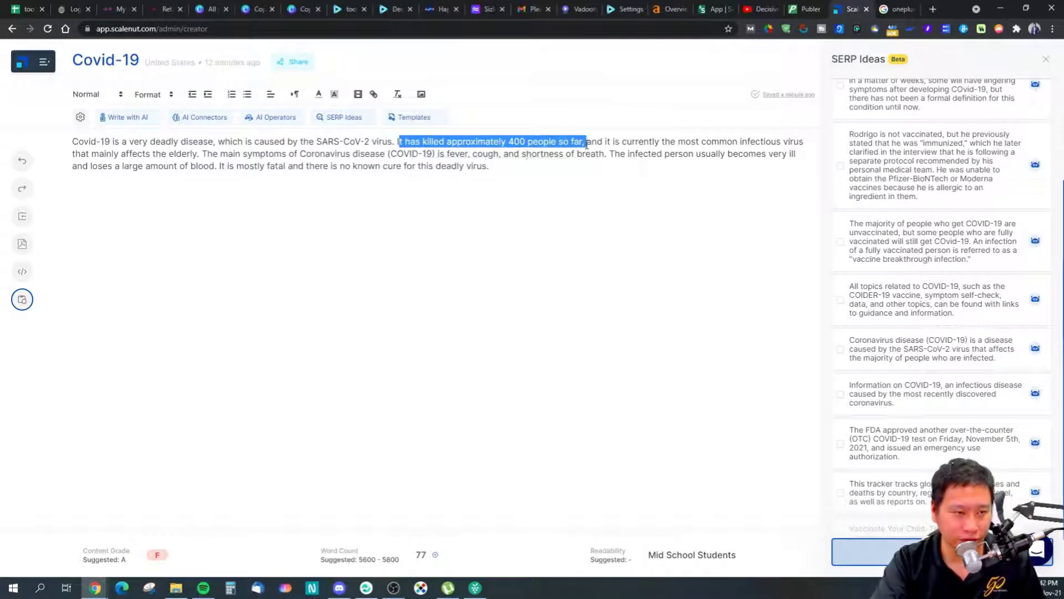
click(587, 144)
drag(698, 145, 738, 145)
click(740, 148)
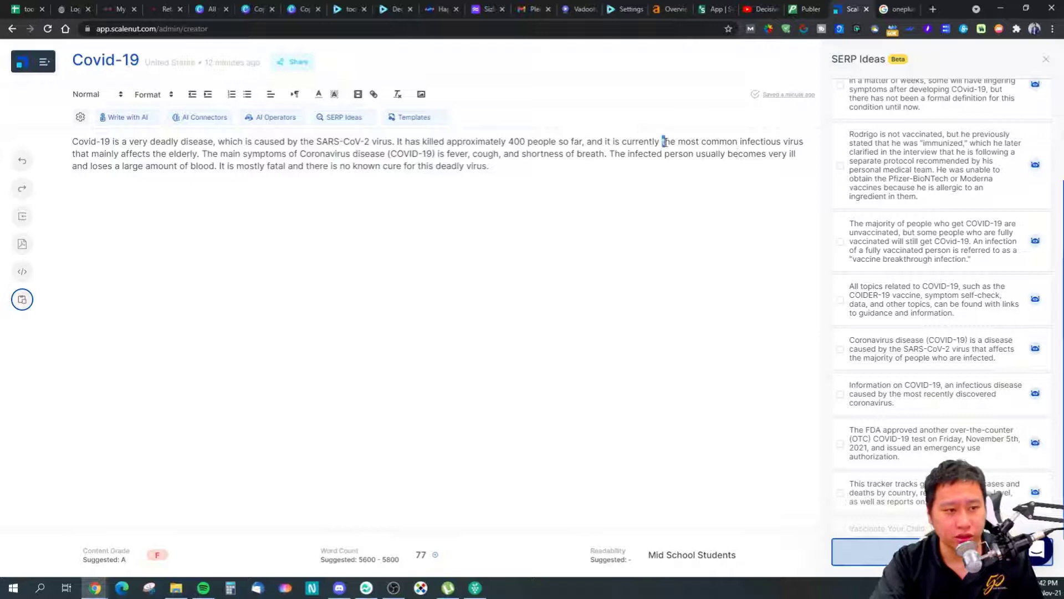
drag(664, 142, 200, 156)
click(443, 186)
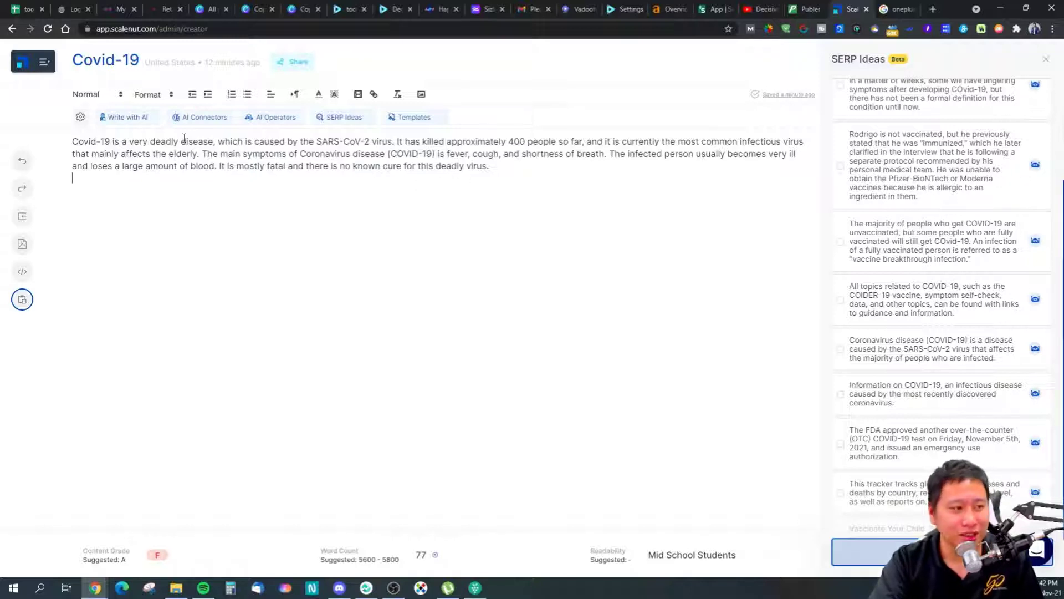
click(371, 169)
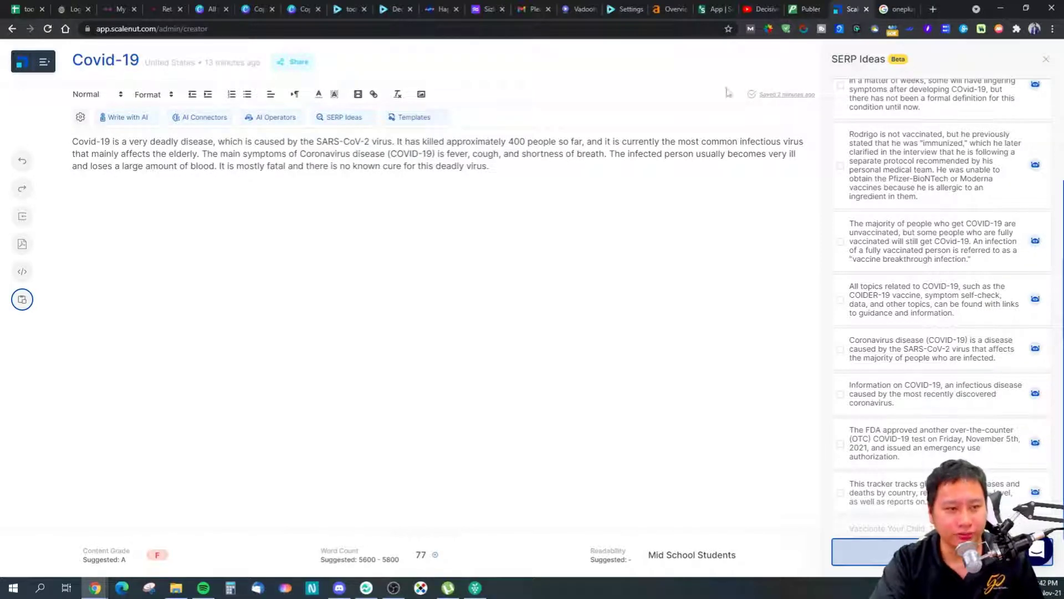
Search Google for 'main symptoms of covid-19' and review the results
click(898, 9)
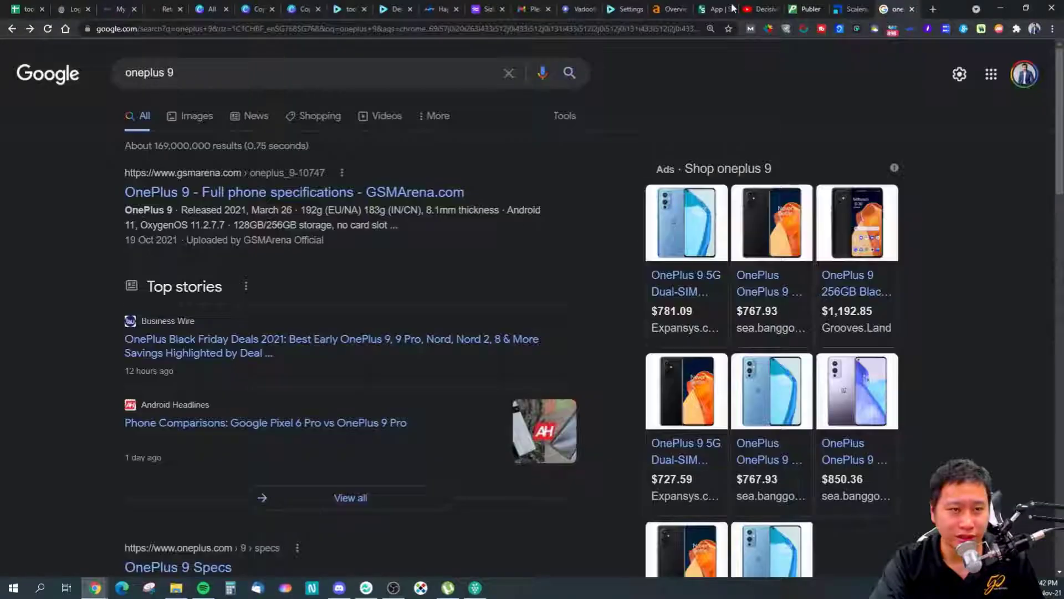
click(545, 34)
text(main symptoms o)
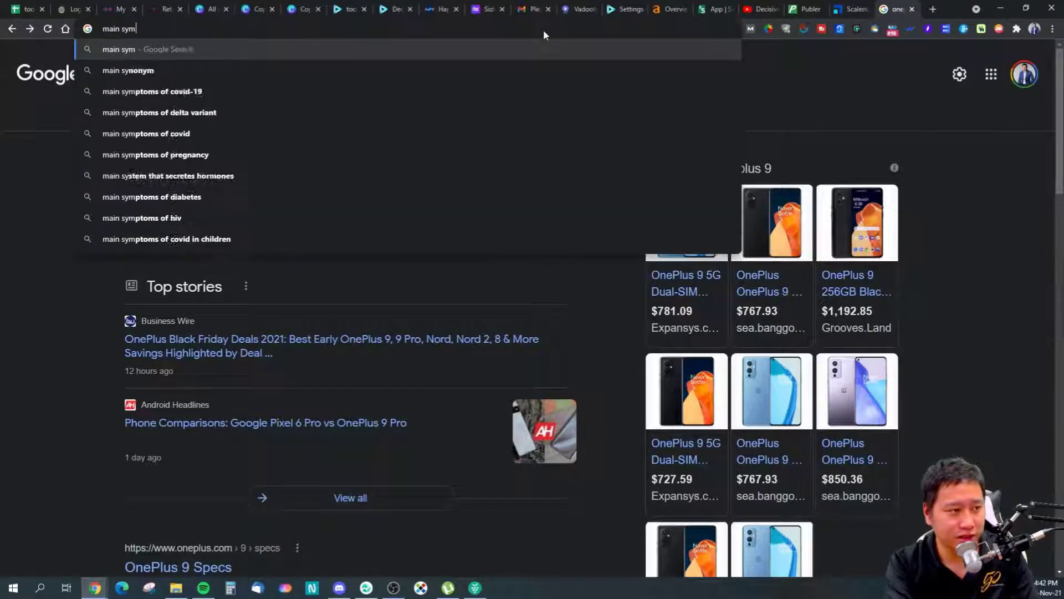
key(Down)
key(Down)
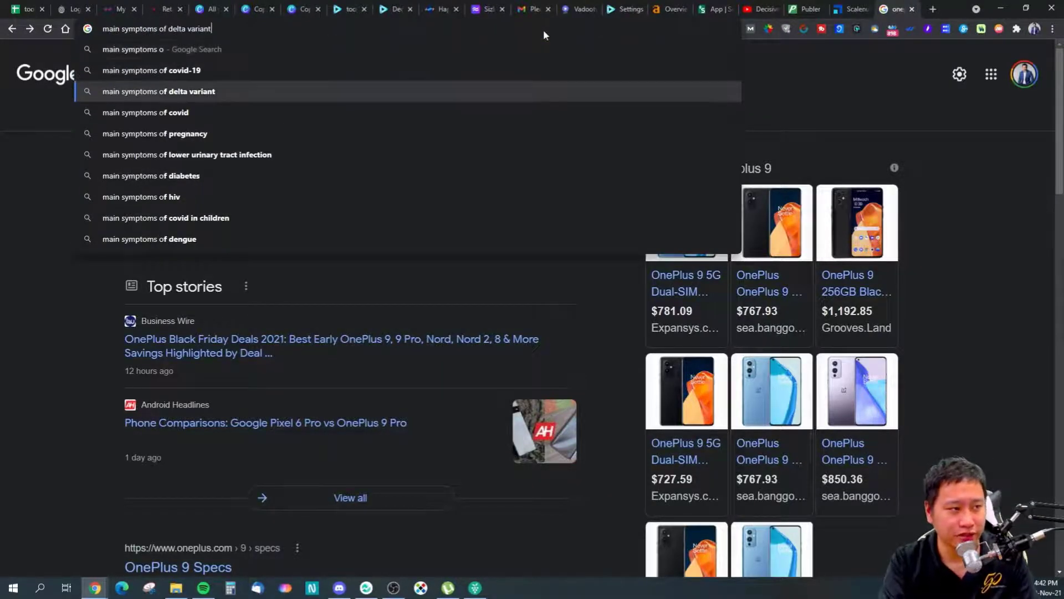
key(Up)
key(Return)
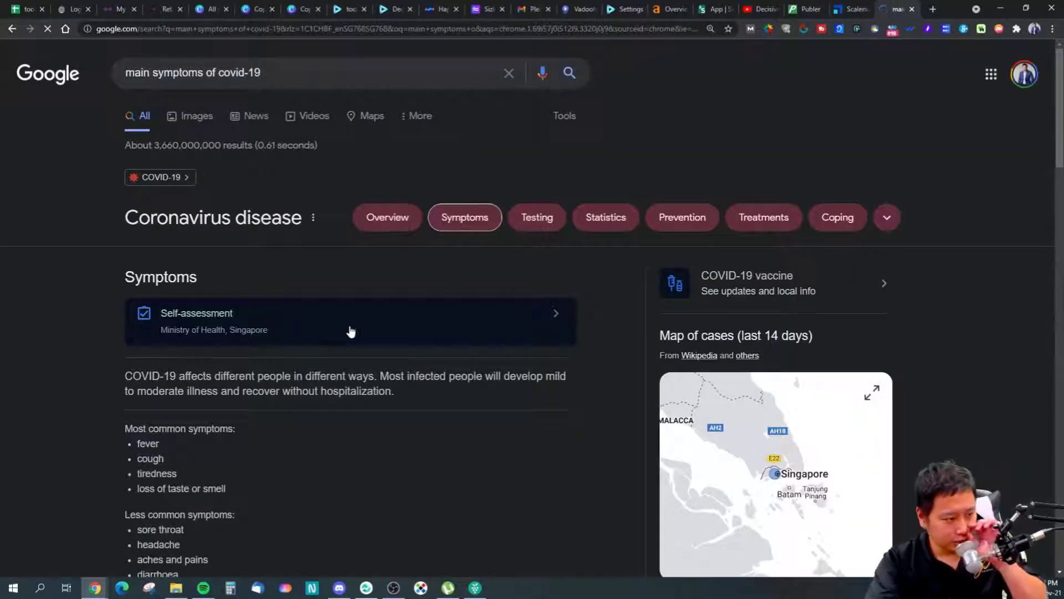
scroll(347, 334, down, 3)
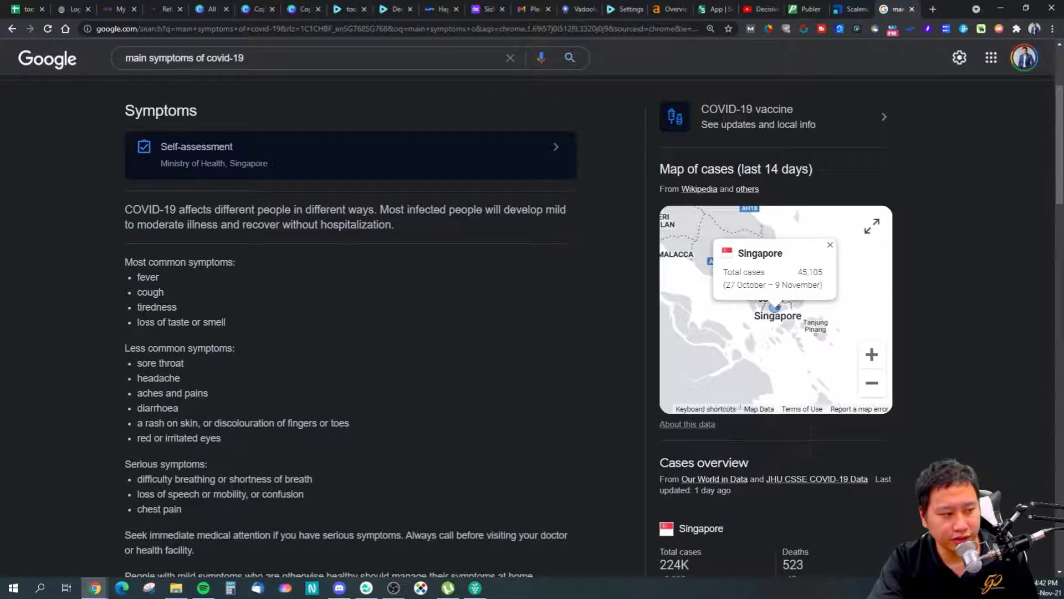
scroll(180, 334, down, 1)
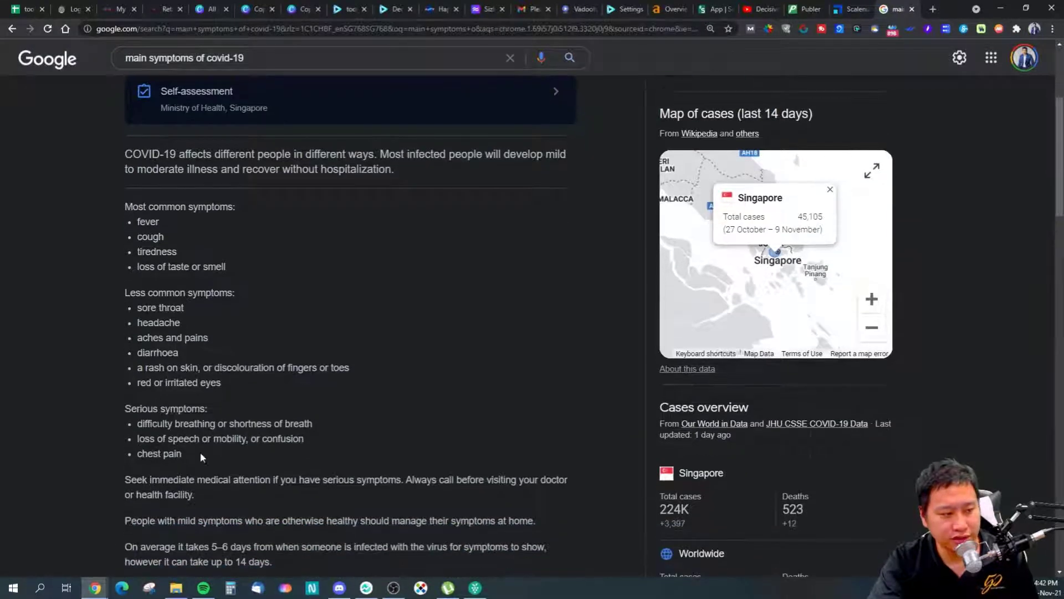
Compare the draft's shortness-of-breath, blood-loss and fatality sentences against the symptom results
key(ctrl+shift+Tab)
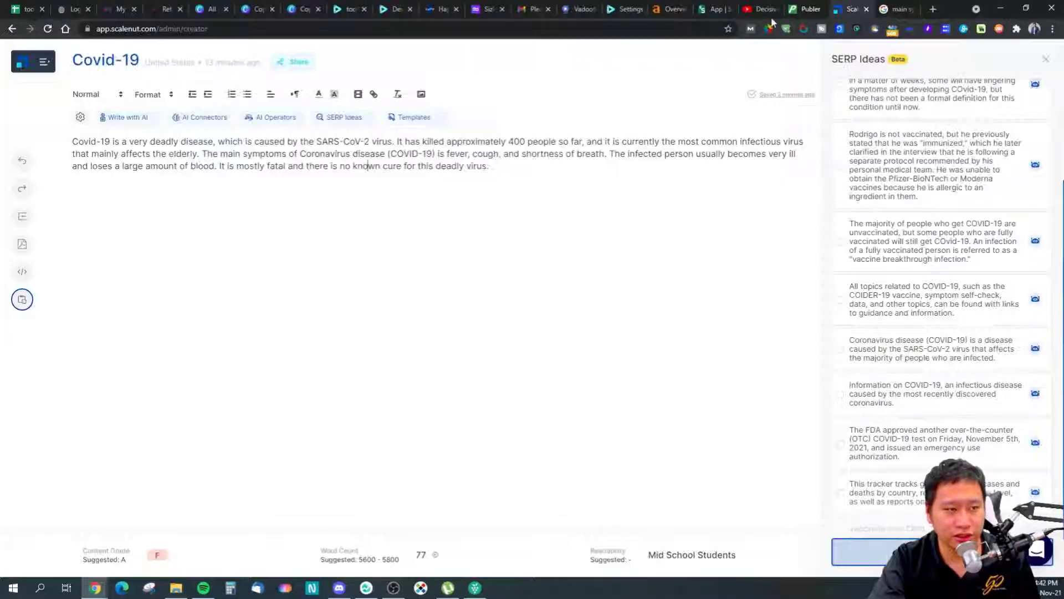
drag(519, 154, 602, 155)
click(899, 8)
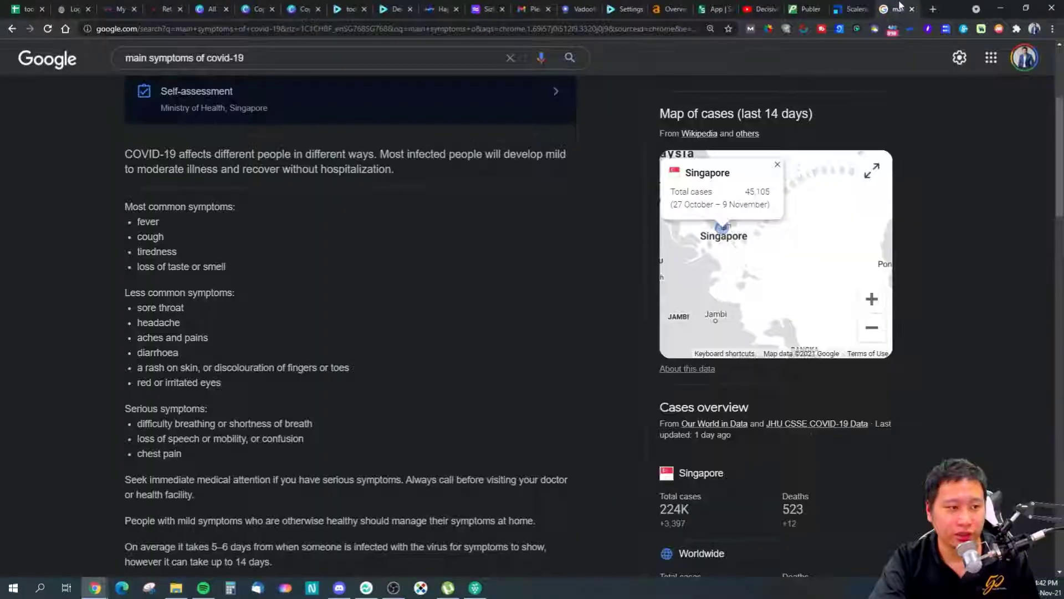
click(856, 9)
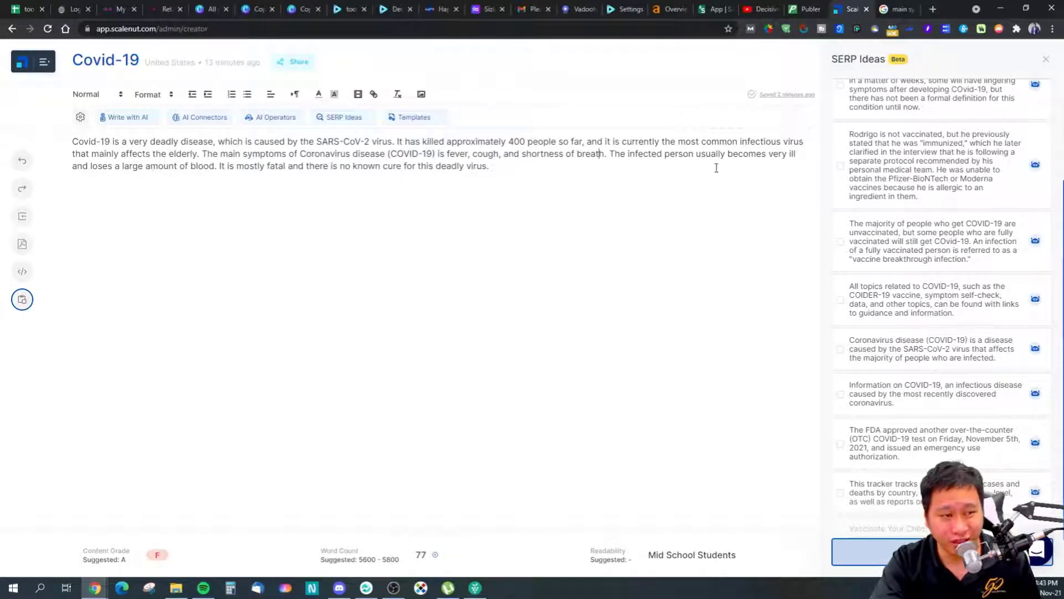
drag(609, 154, 491, 166)
key(ctrl+Tab)
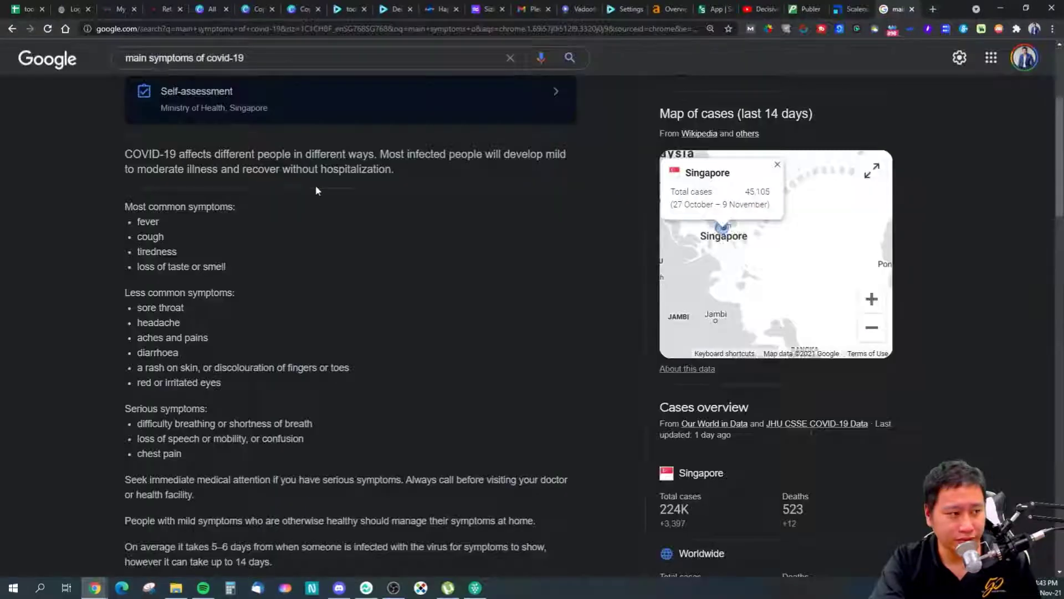
click(854, 9)
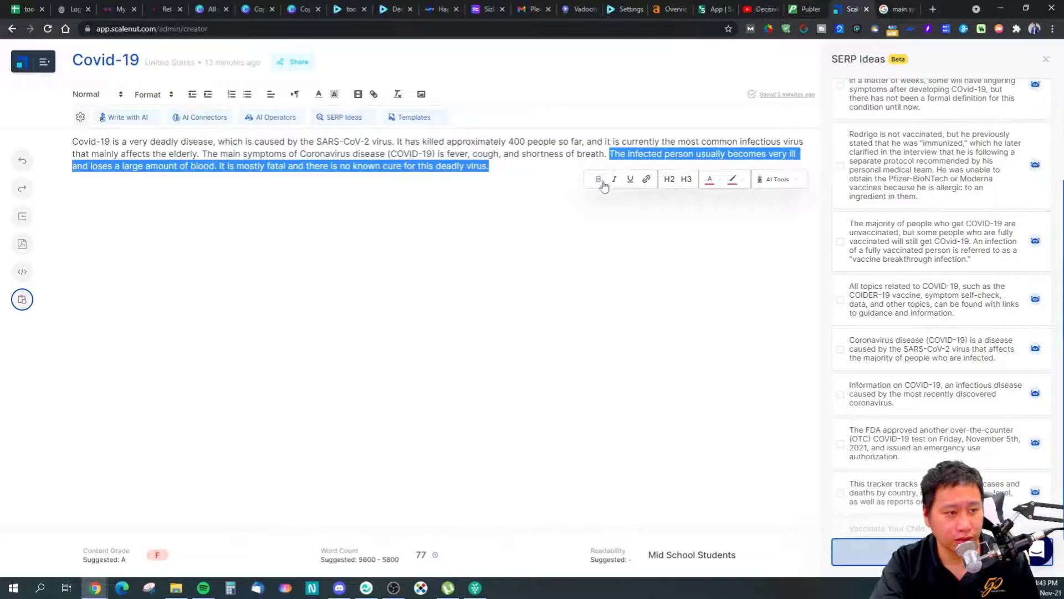
click(619, 154)
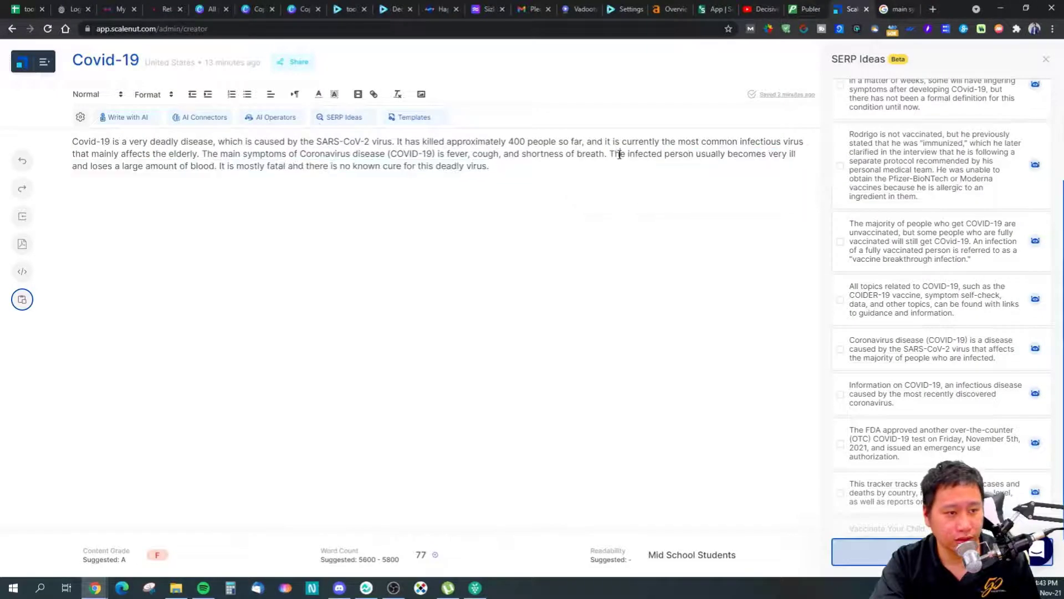
Search Google for 'covid-19 lose blood'
click(910, 6)
triple_click(182, 57)
text(covid-10)
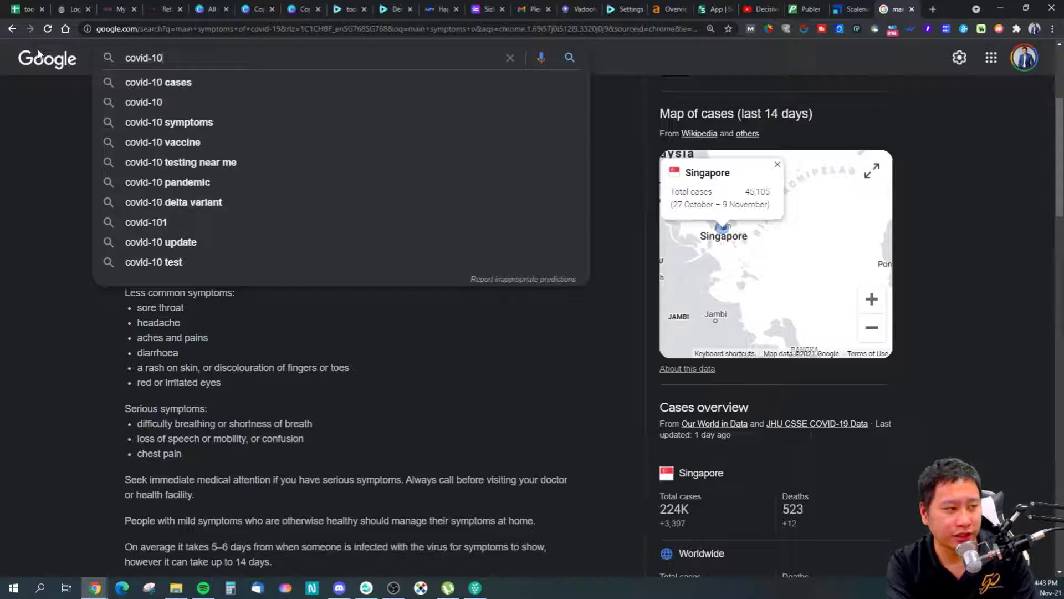
key(BackSpace)
text(9 lose)
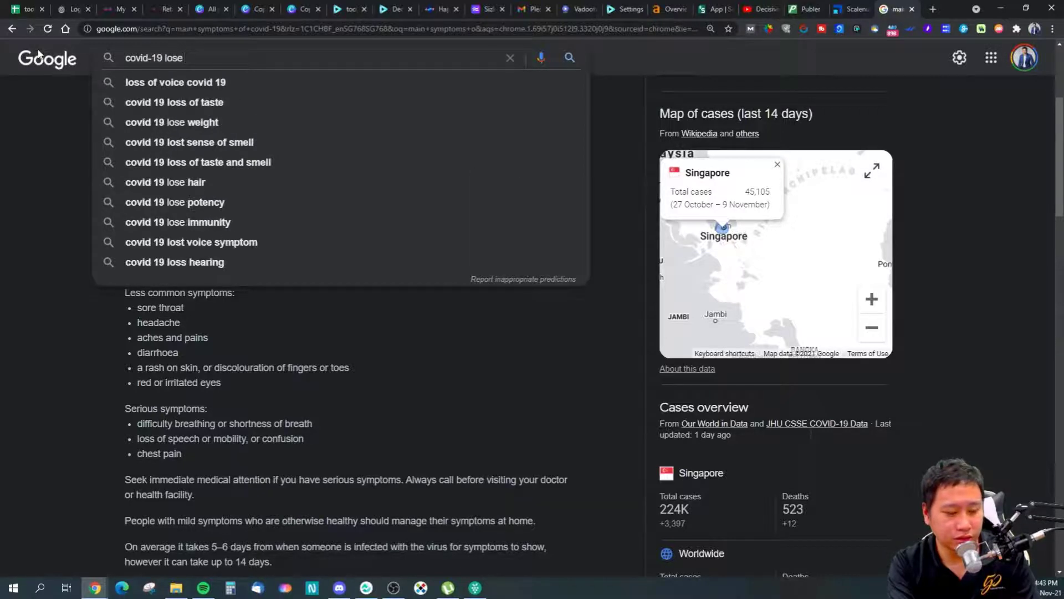
text( blood)
key(Return)
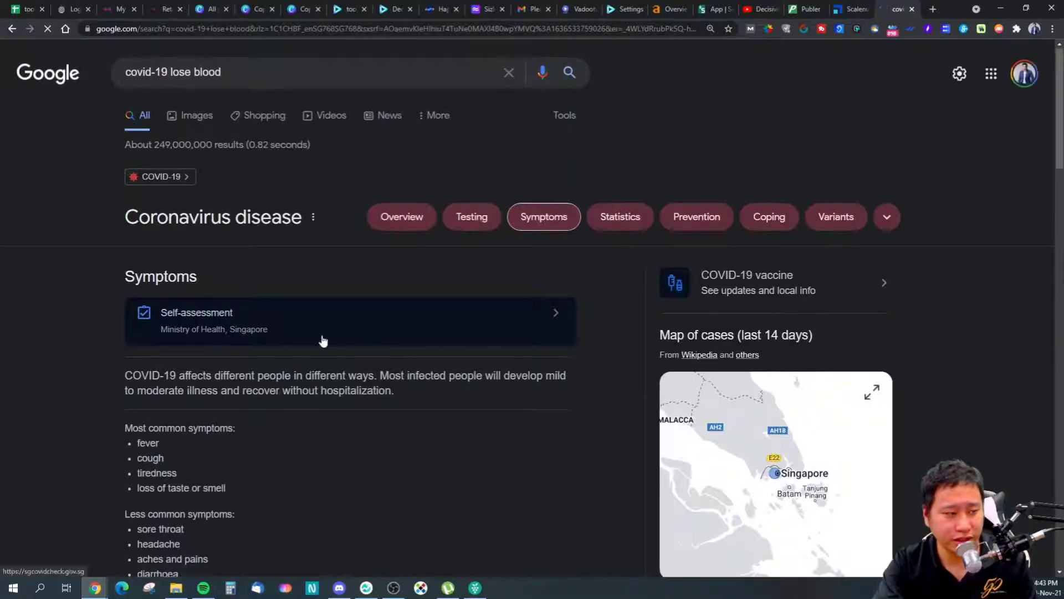
Open the Medical News Today article on COVID-19 bleeding risk and accept its cookie notice
scroll(323, 340, down, 13)
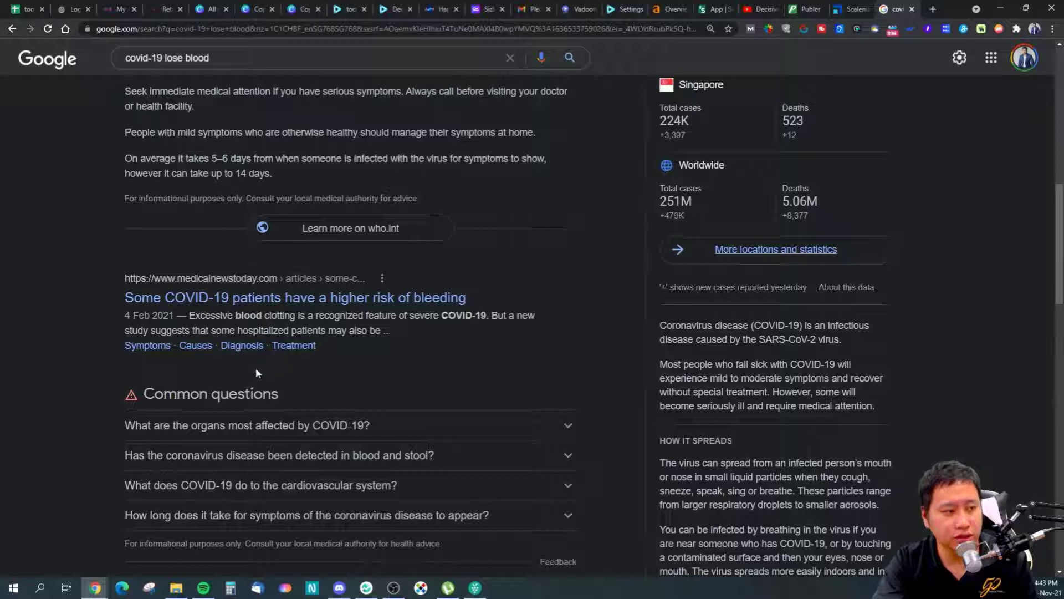
scroll(258, 368, down, 5)
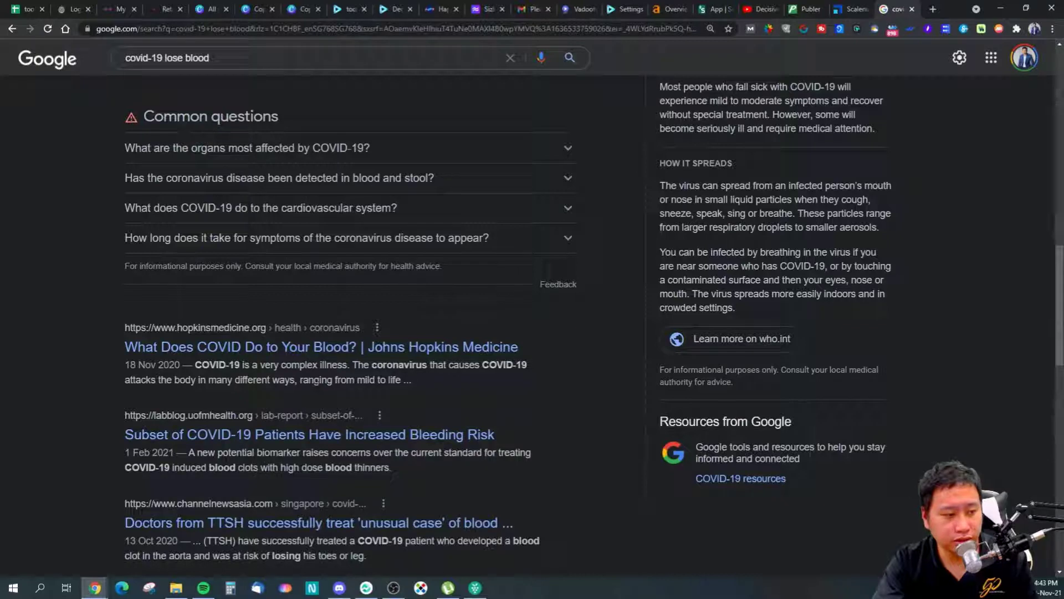
scroll(186, 443, up, 4)
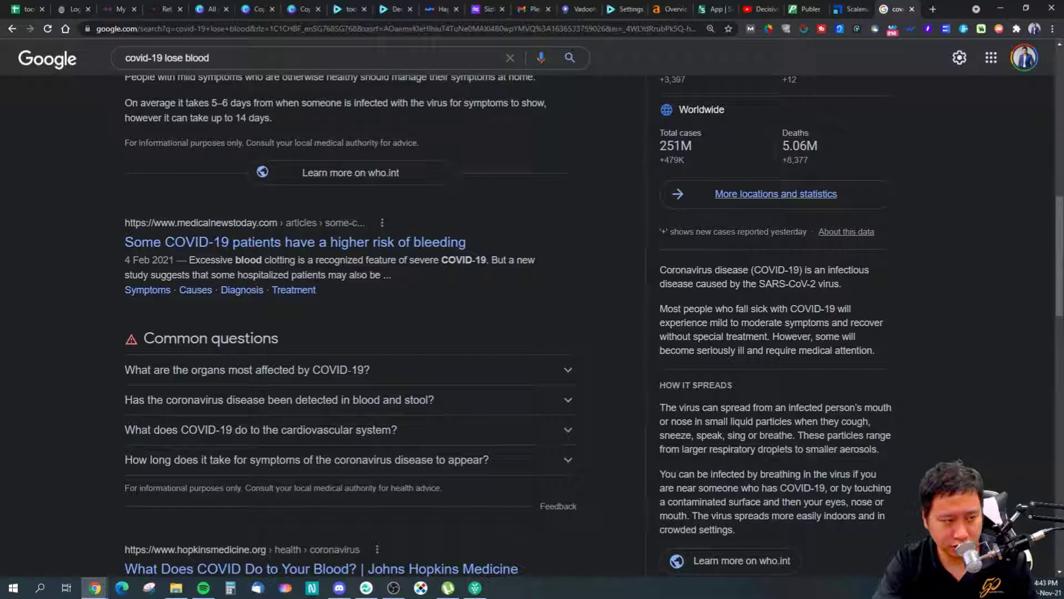
click(336, 249)
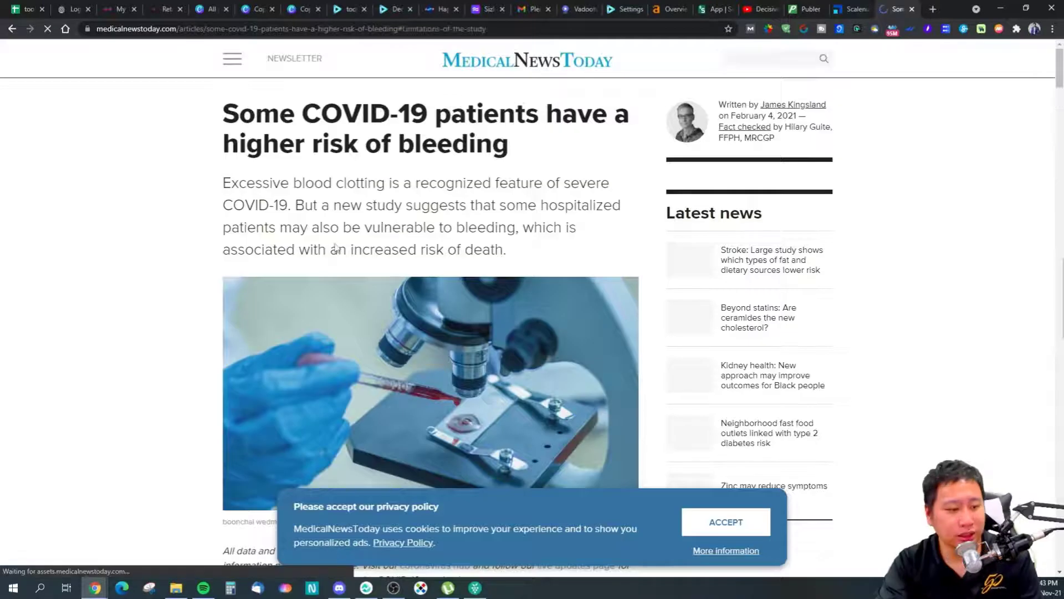
click(735, 534)
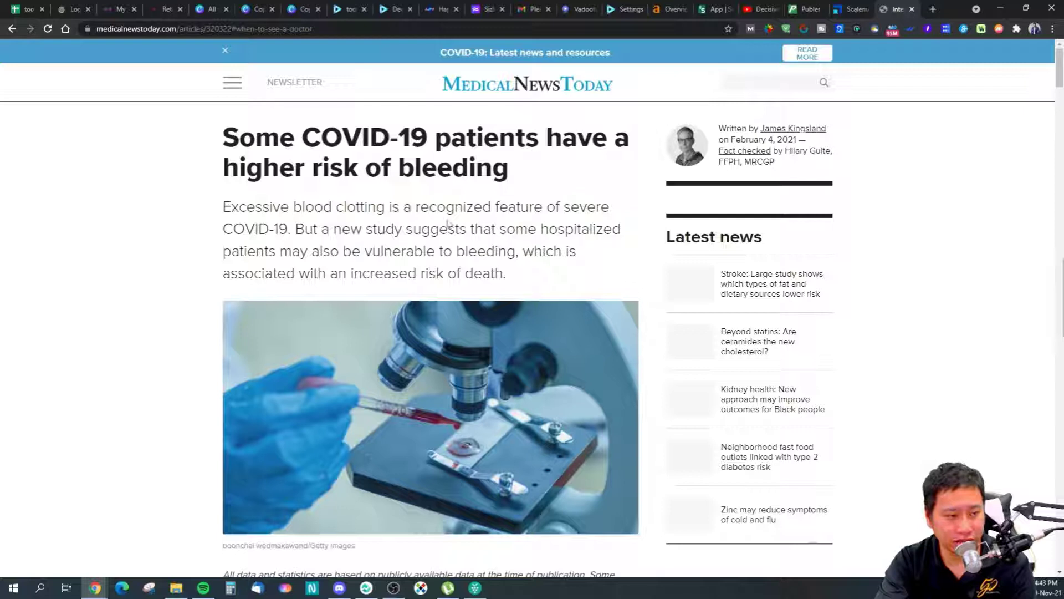
Highlight the article summary on bleeding risk and the word 'vulnerable'
drag(484, 211, 487, 253)
click(448, 272)
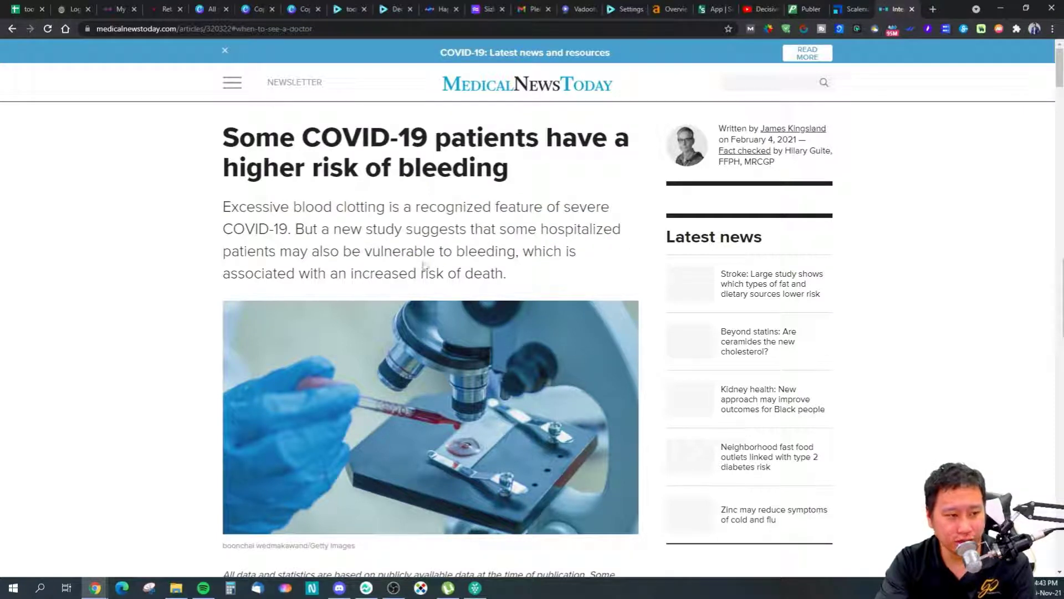
drag(371, 252, 417, 254)
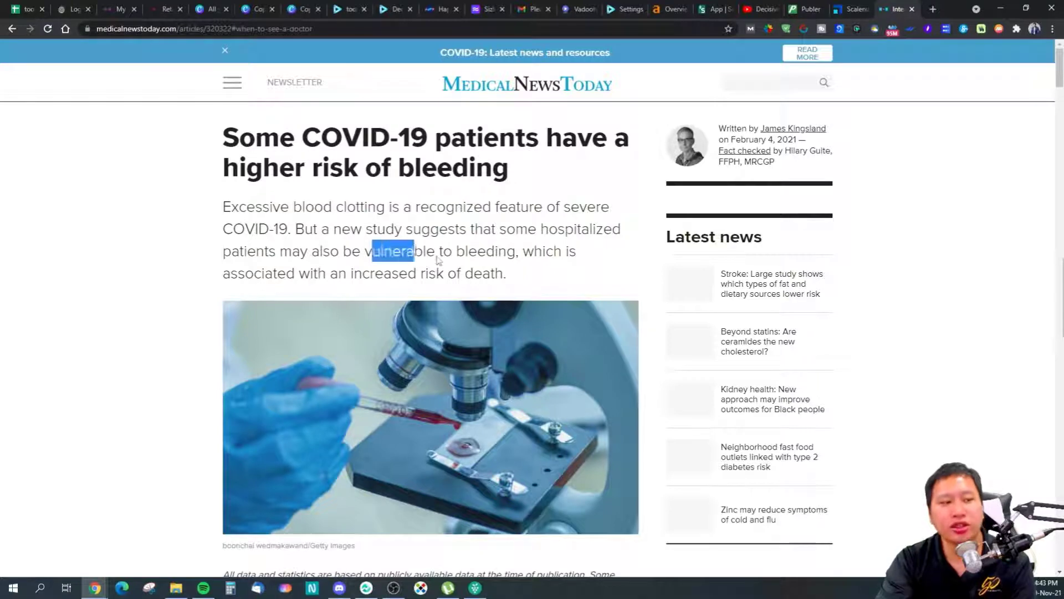
click(438, 260)
Check the draft's blood-loss and 'mostly fatal' claims against the bleeding-risk article
click(851, 9)
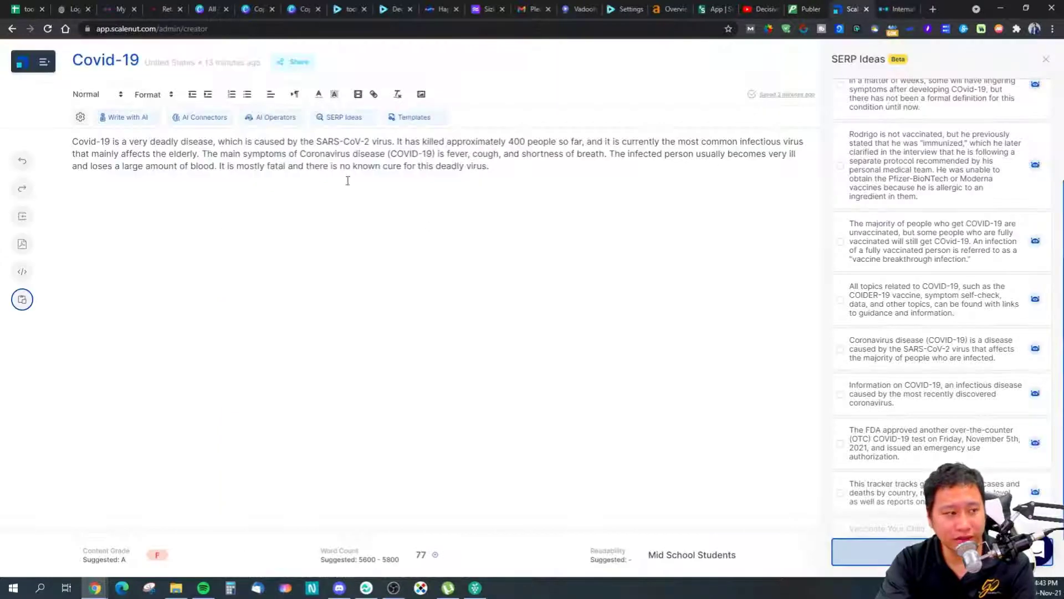
click(899, 7)
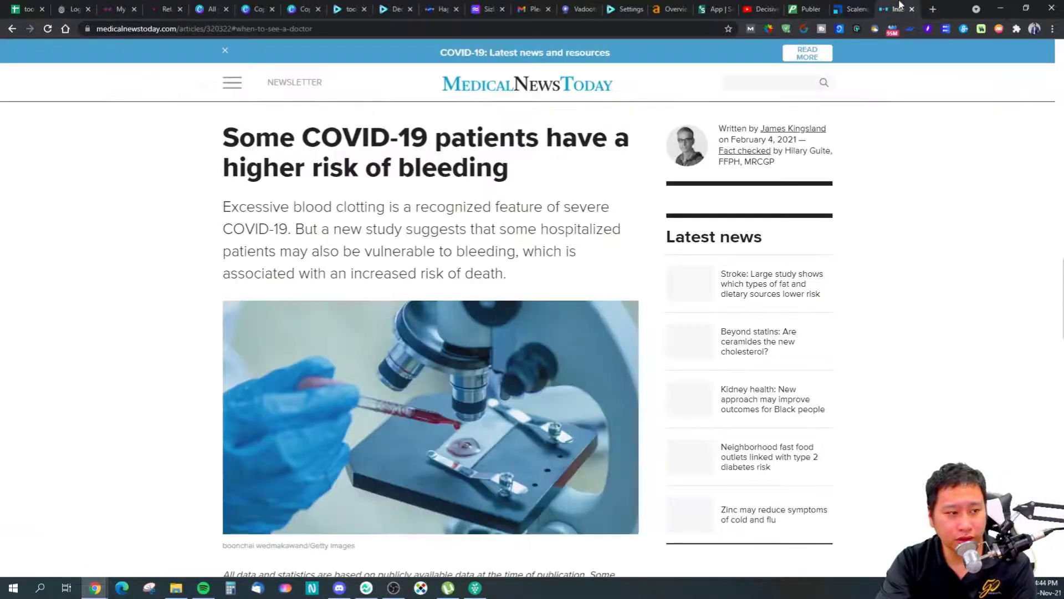
click(854, 9)
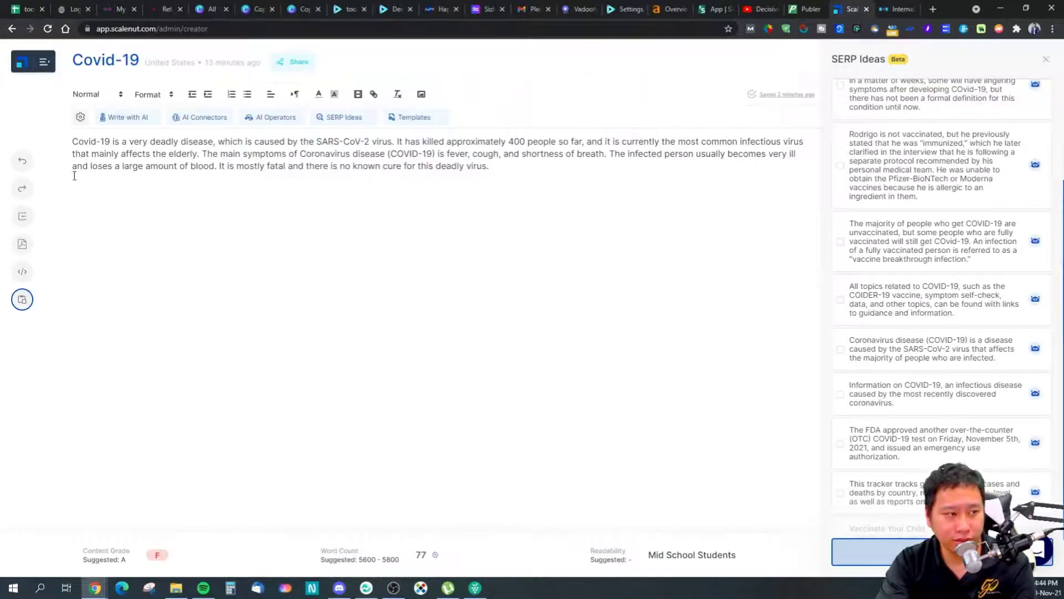
drag(92, 167, 215, 166)
click(189, 166)
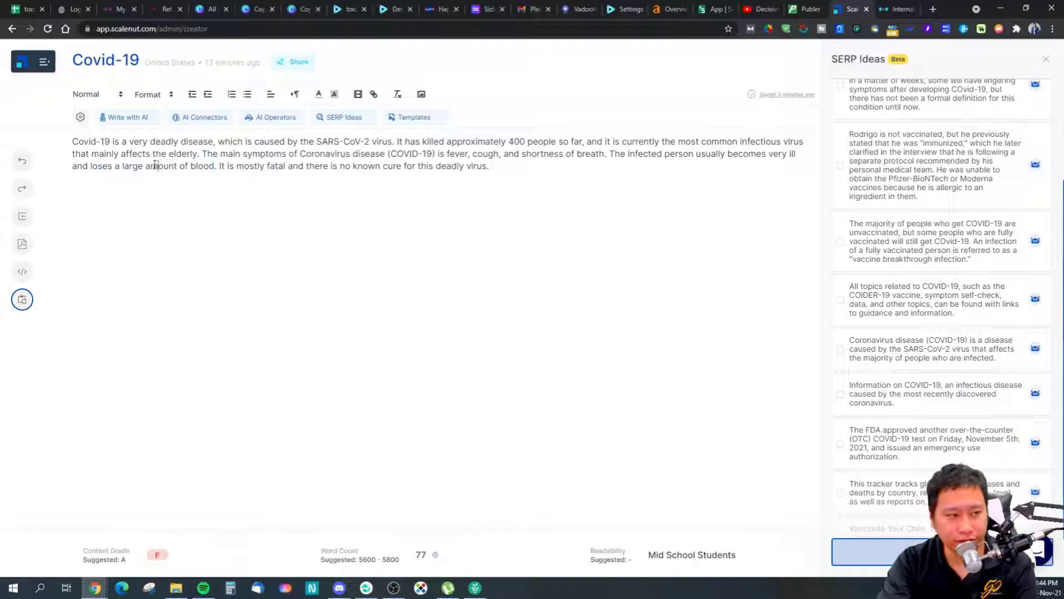
drag(138, 153, 215, 166)
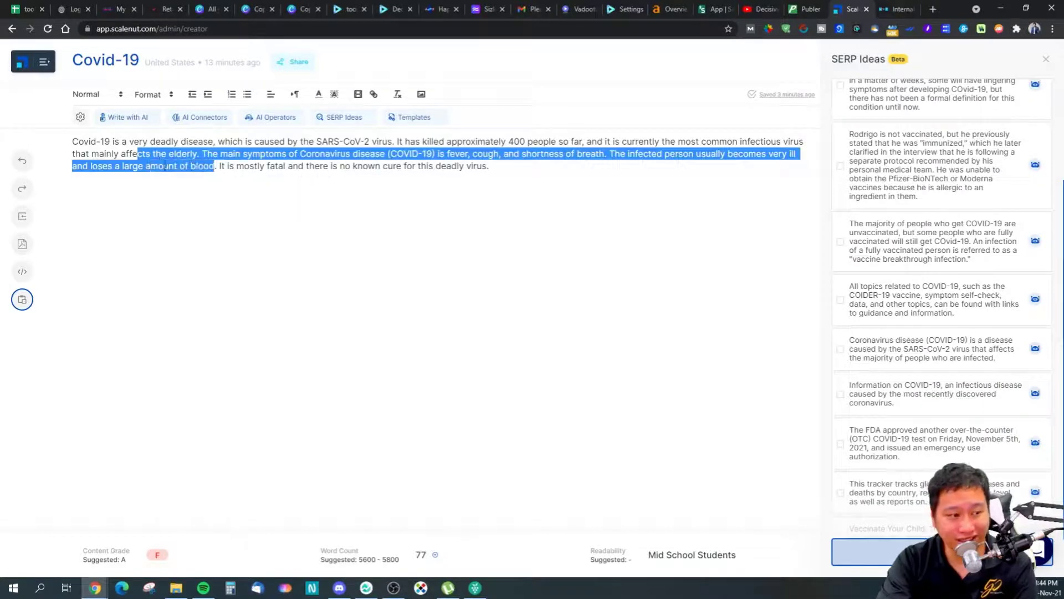
click(137, 166)
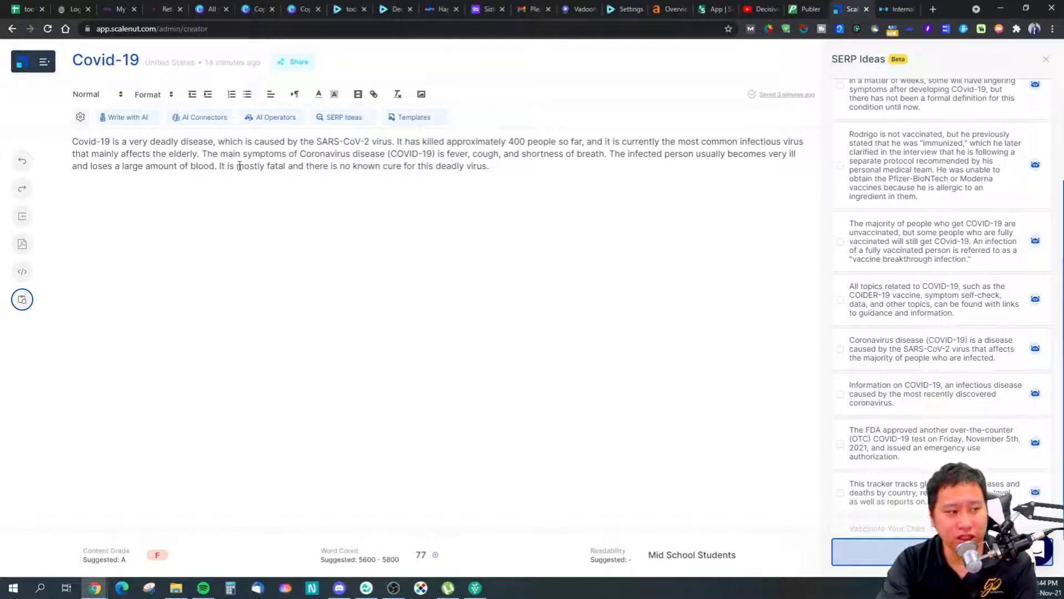
drag(239, 166, 311, 178)
click(297, 175)
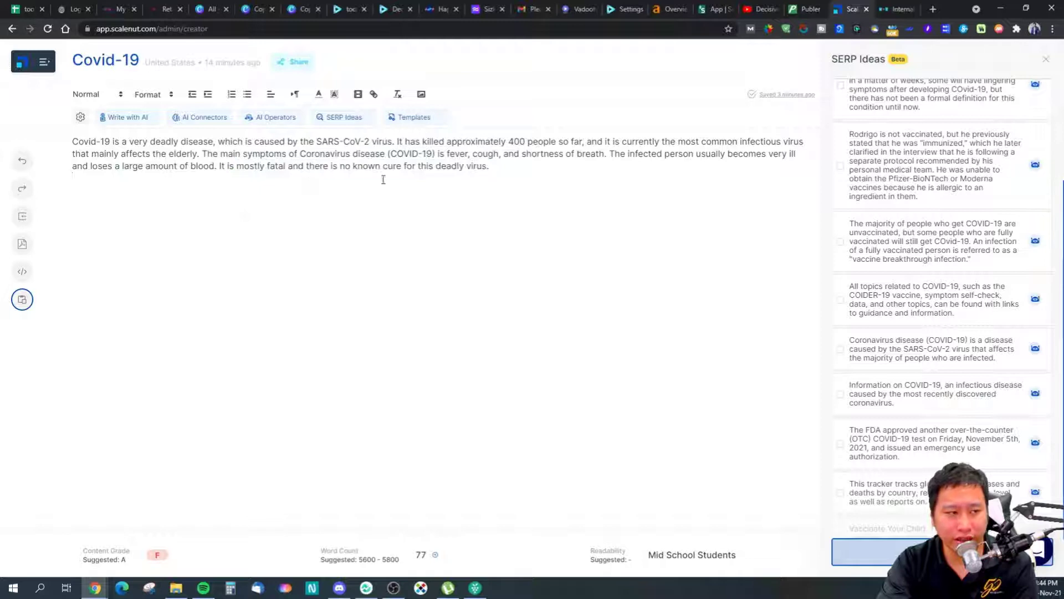
Enter 'is covid-19 fatal' in the article tab's address bar
click(895, 9)
click(238, 32)
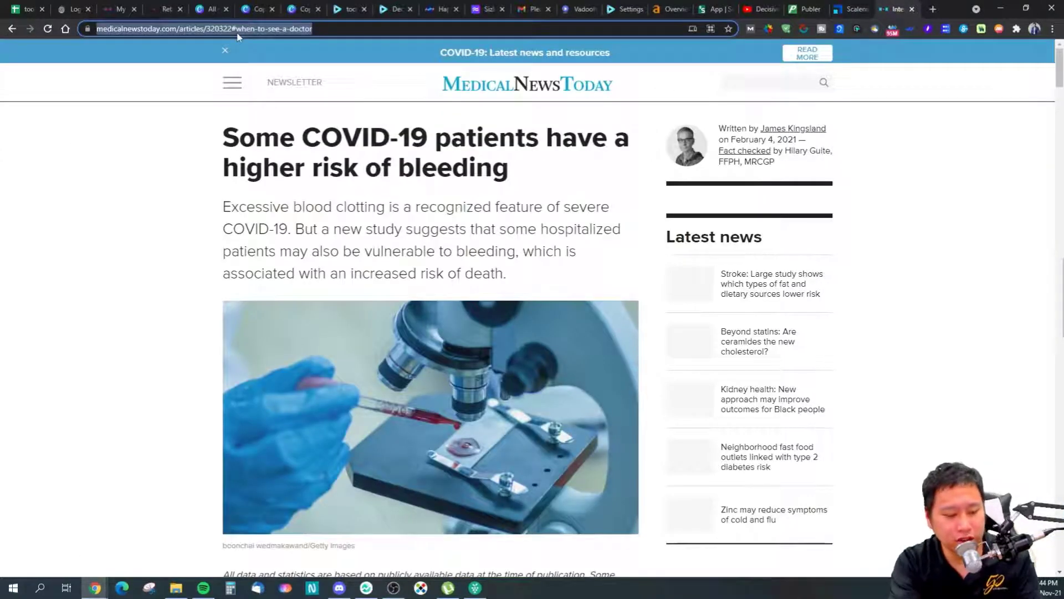
text(is covid-19 fatal)
Run the 'is covid-19 fatal' search and review the Medical News Today and Johns Hopkins results
key(Return)
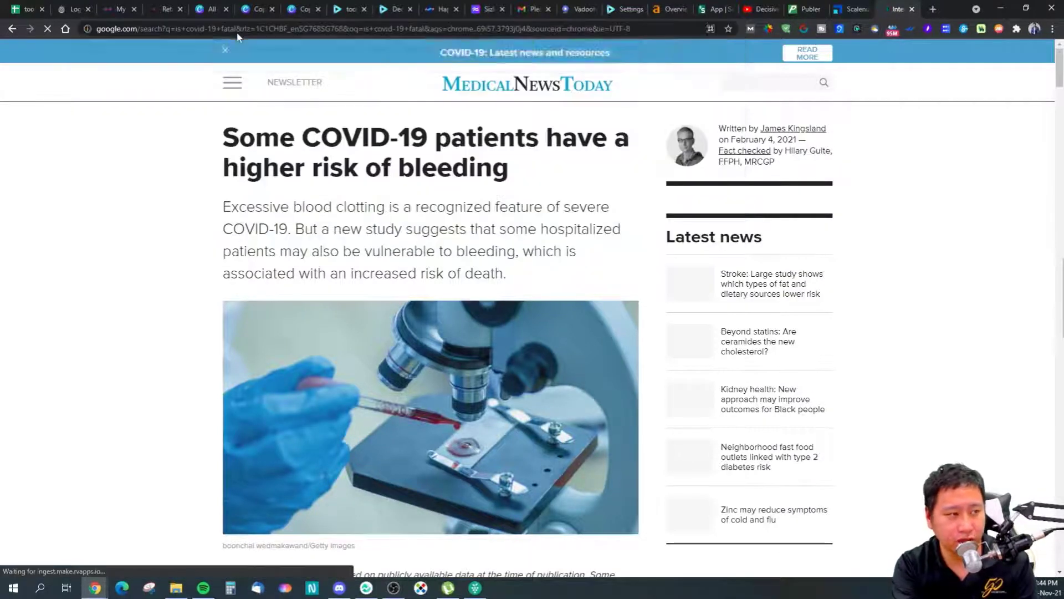
scroll(399, 294, down, 15)
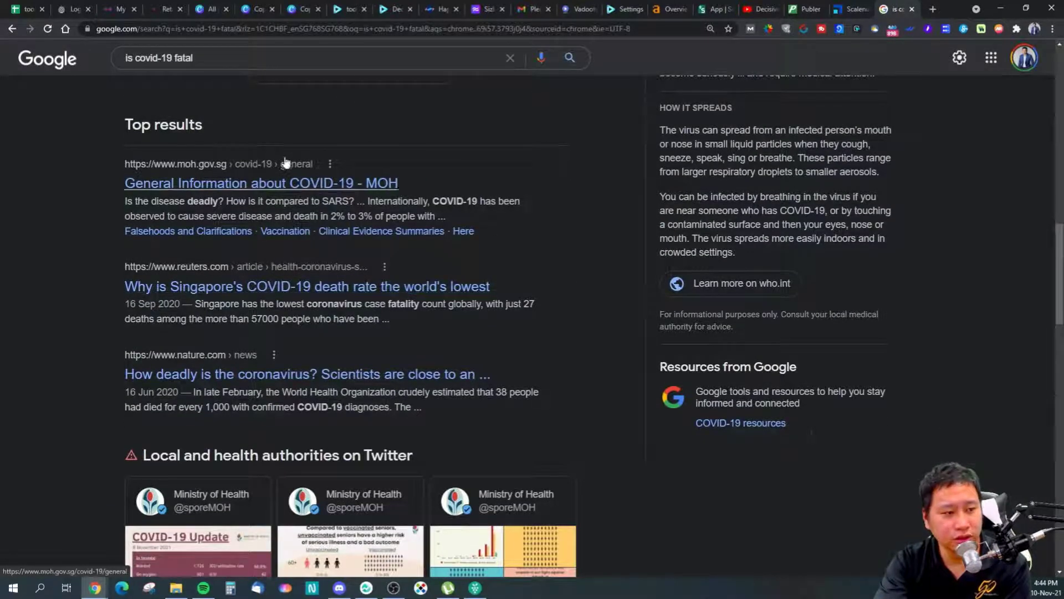
scroll(282, 272, down, 2)
scroll(283, 269, up, 5)
scroll(399, 281, down, 4)
scroll(485, 308, down, 10)
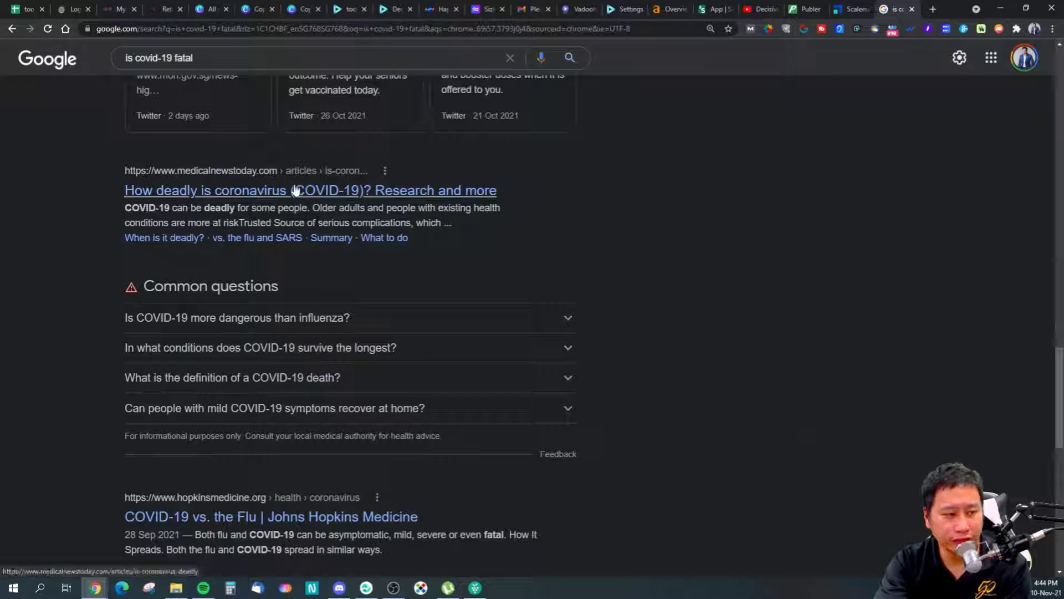
Cross-check the fatality results with the Scalenut draft, then clear the old search query
click(841, 7)
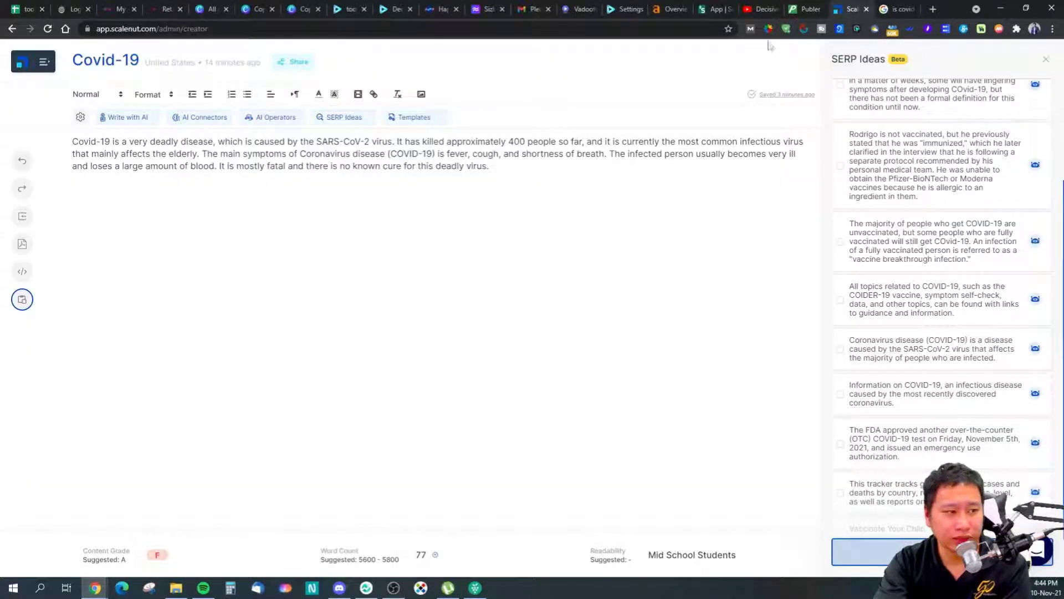
click(910, 6)
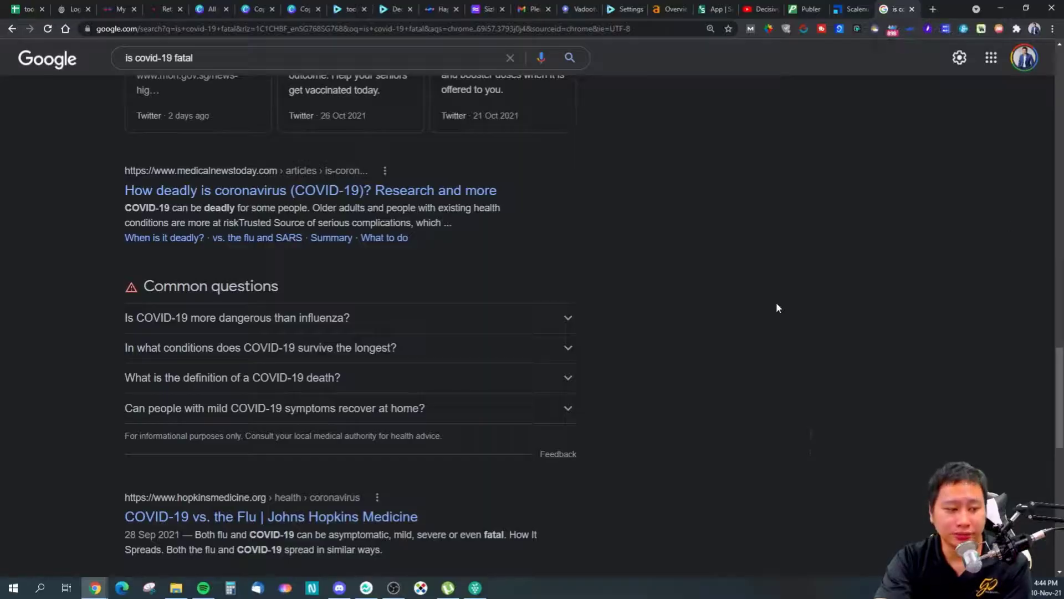
scroll(776, 305, up, 1)
key(ctrl+shift+Tab)
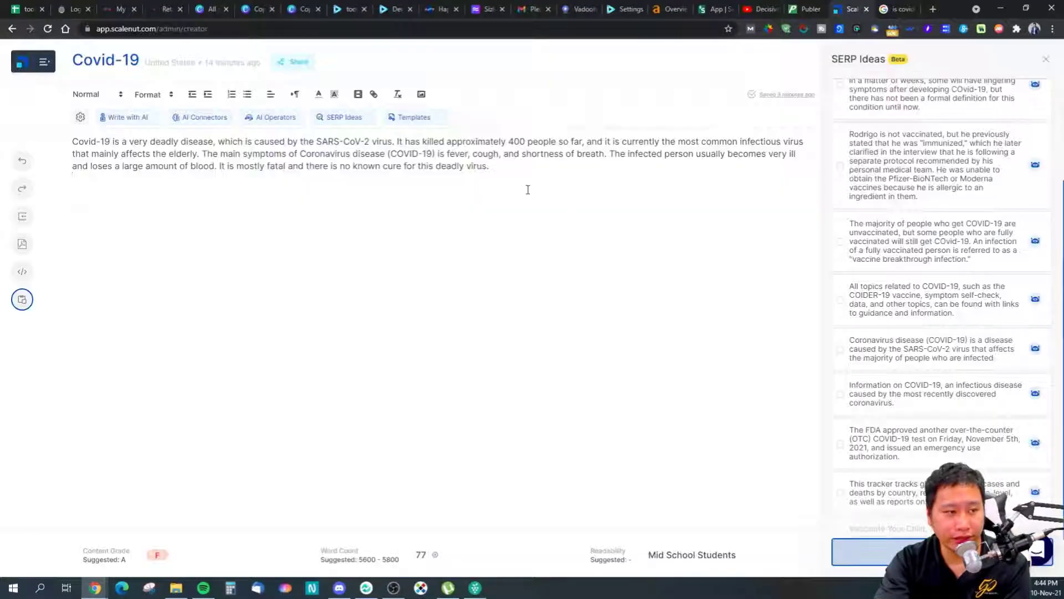
click(909, 6)
scroll(388, 110, up, 5)
key(slash)
key(BackSpace)
Search Google for 'is there a cure for covid 19' and review the results
text(is there a cure for covid 19)
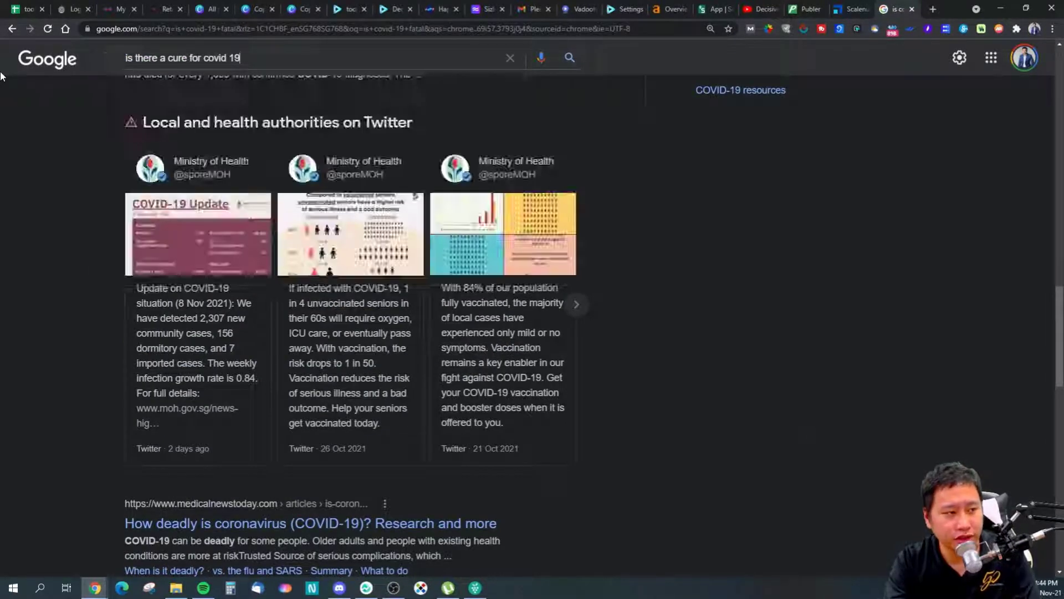
key(Return)
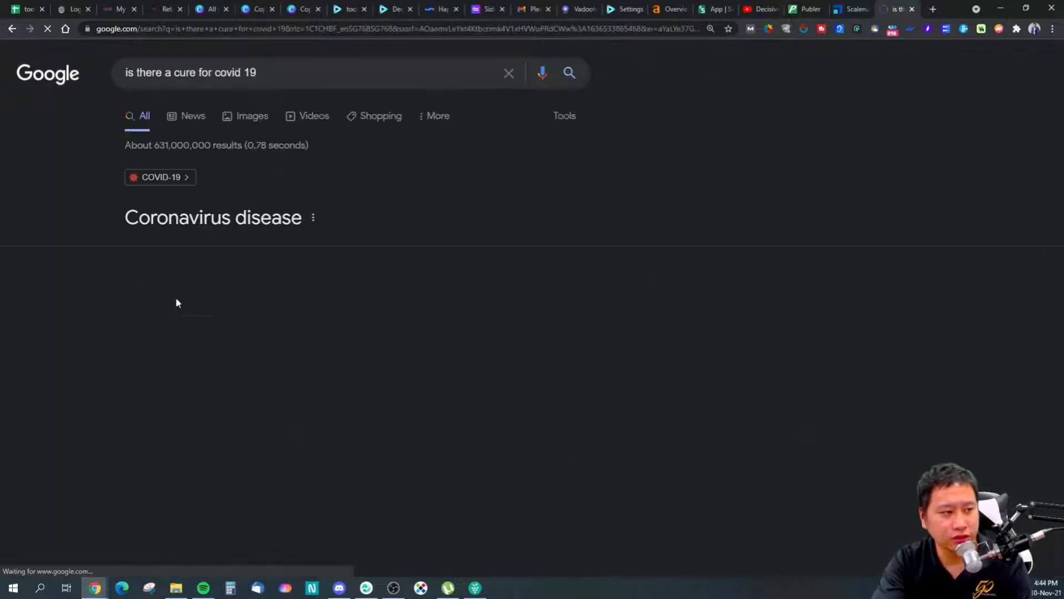
scroll(238, 332, down, 10)
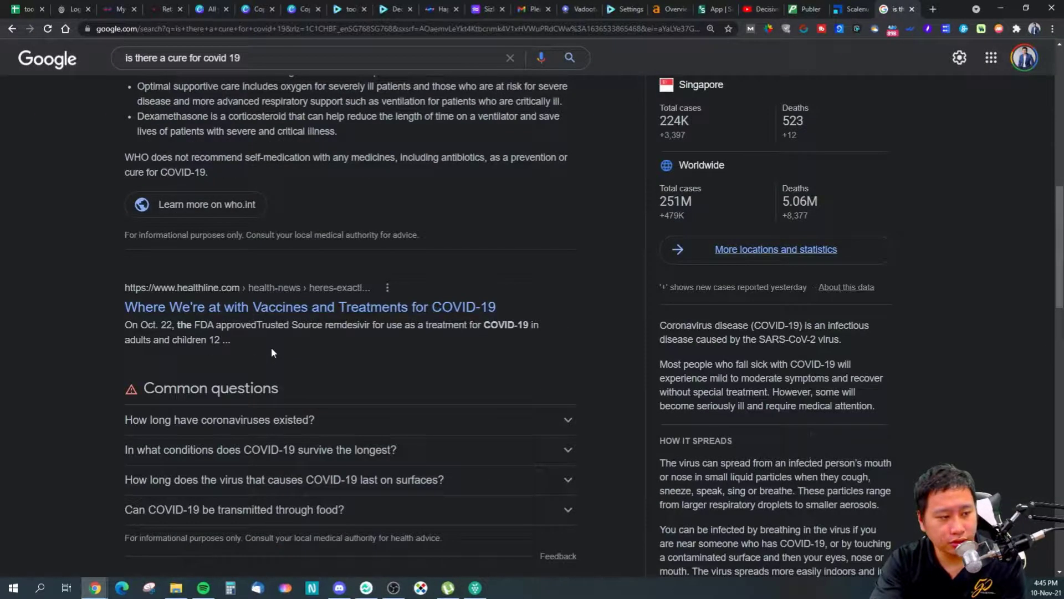
scroll(272, 351, up, 4)
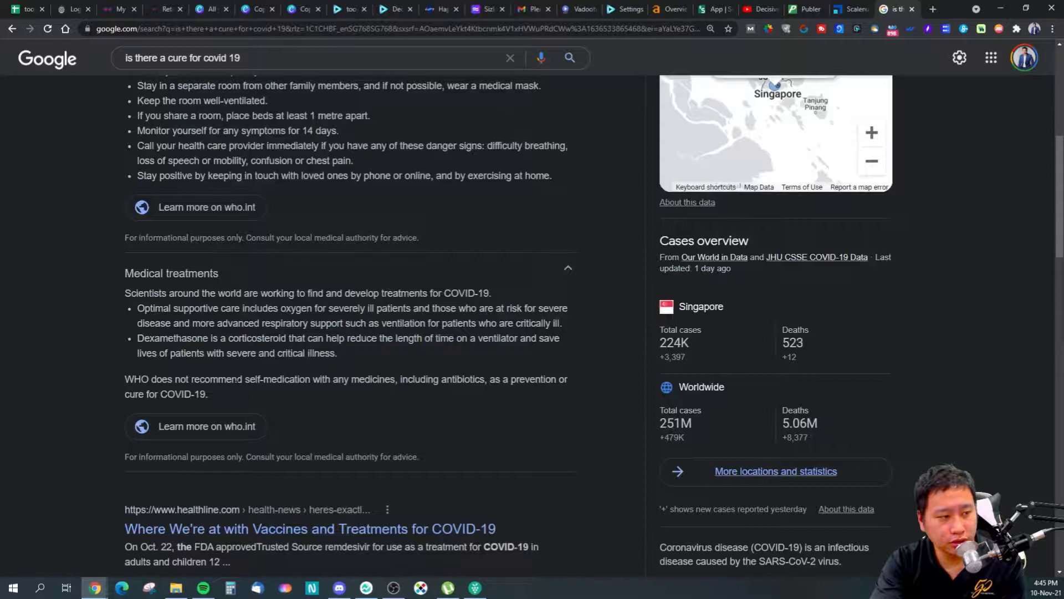
scroll(219, 372, up, 4)
scroll(258, 376, down, 14)
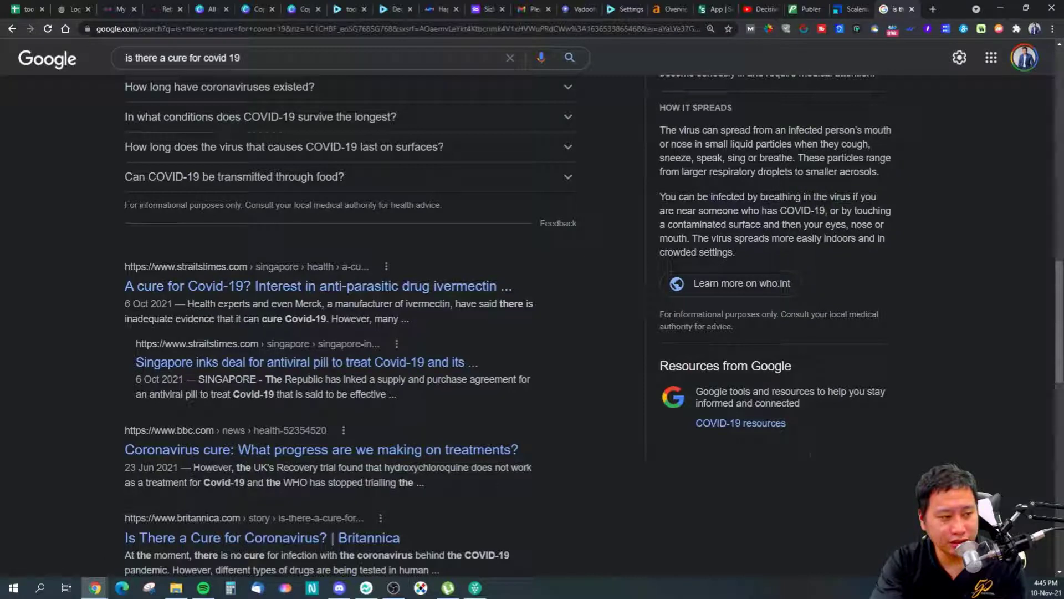
Highlight the snippet saying cure evidence is inadequate, compare with the draft, then return to Scalenut
drag(154, 318, 332, 319)
click(235, 334)
click(333, 321)
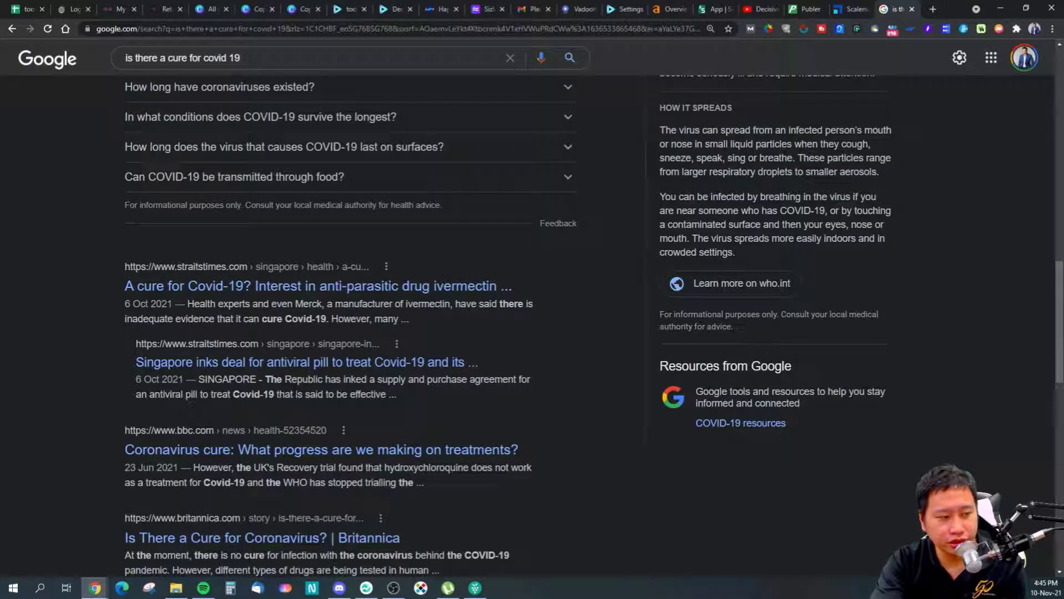
click(854, 9)
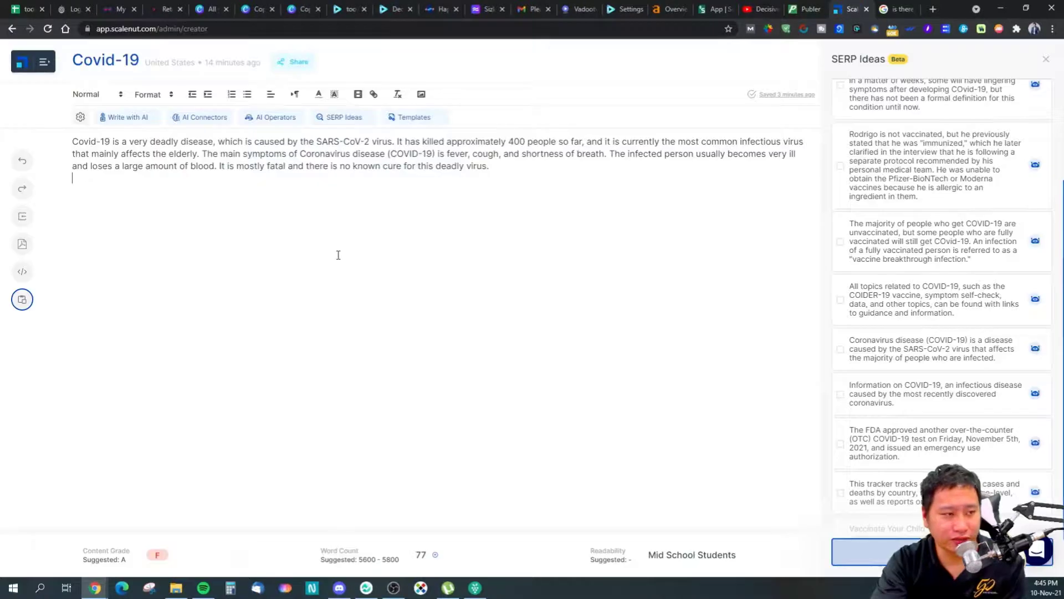
click(896, 9)
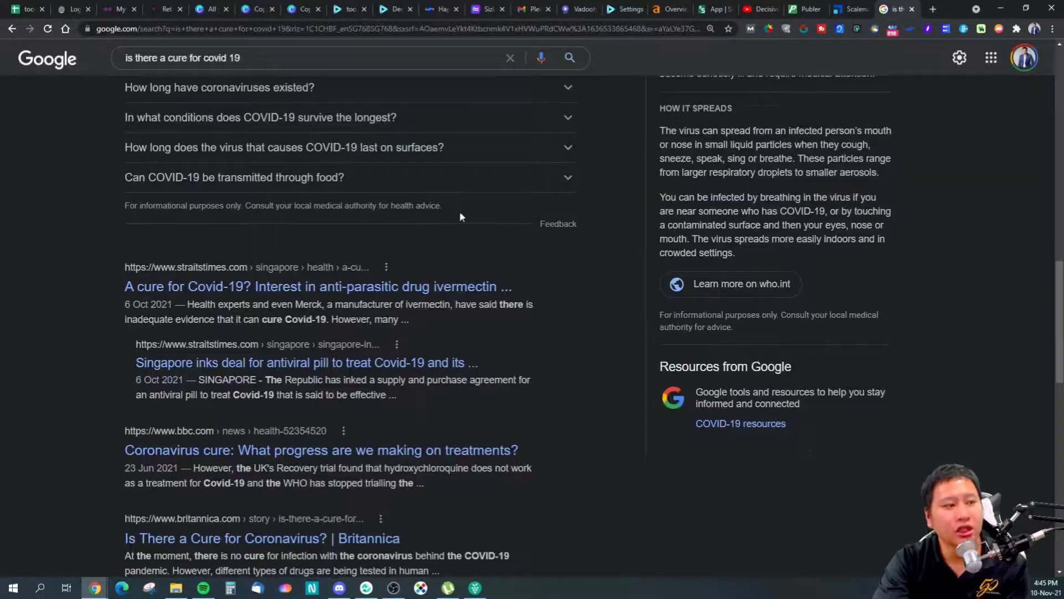
scroll(461, 211, up, 5)
scroll(485, 217, up, 8)
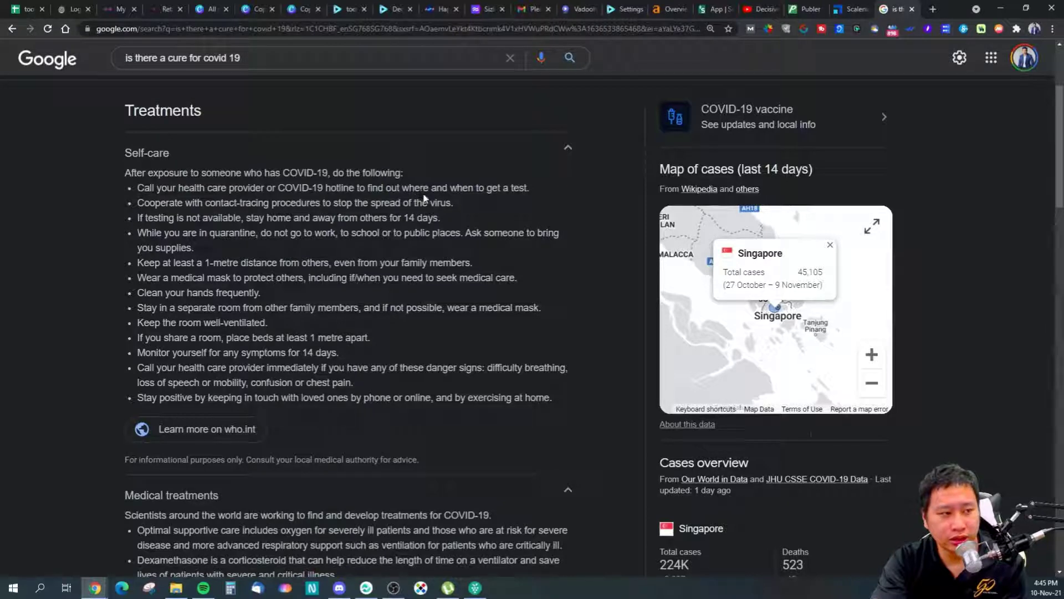
click(851, 7)
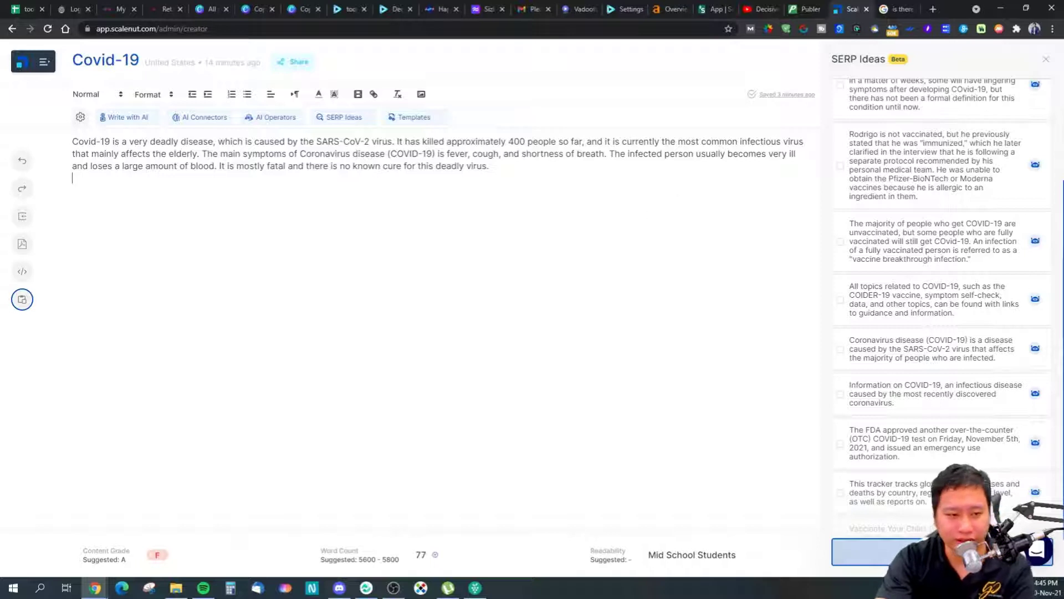
Change the SERP Ideas topic to 'covid-19 symptoms' and find new ideas
scroll(864, 287, up, 4)
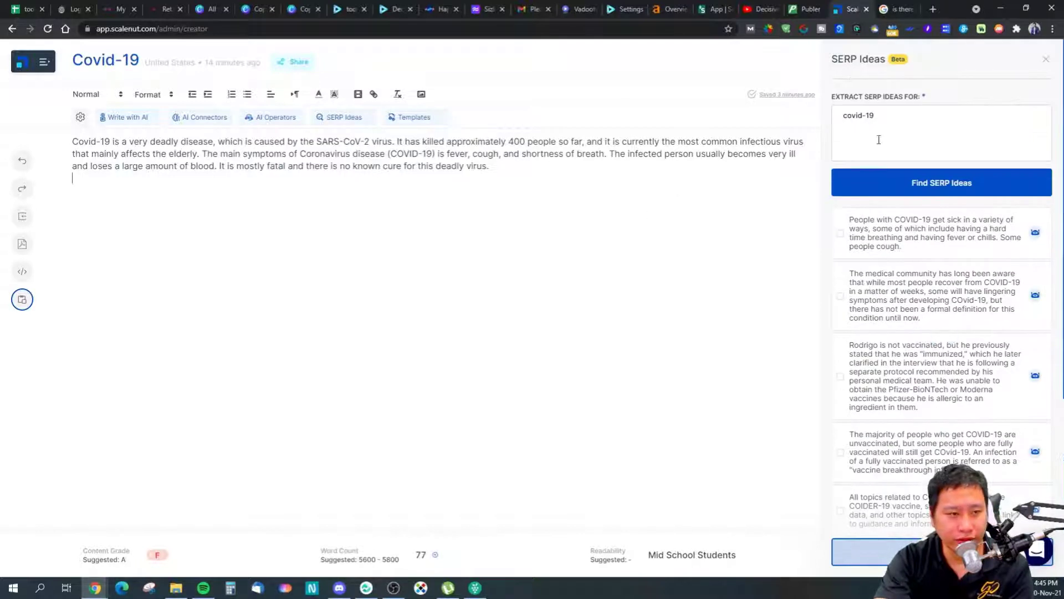
drag(878, 138, 818, 122)
click(930, 119)
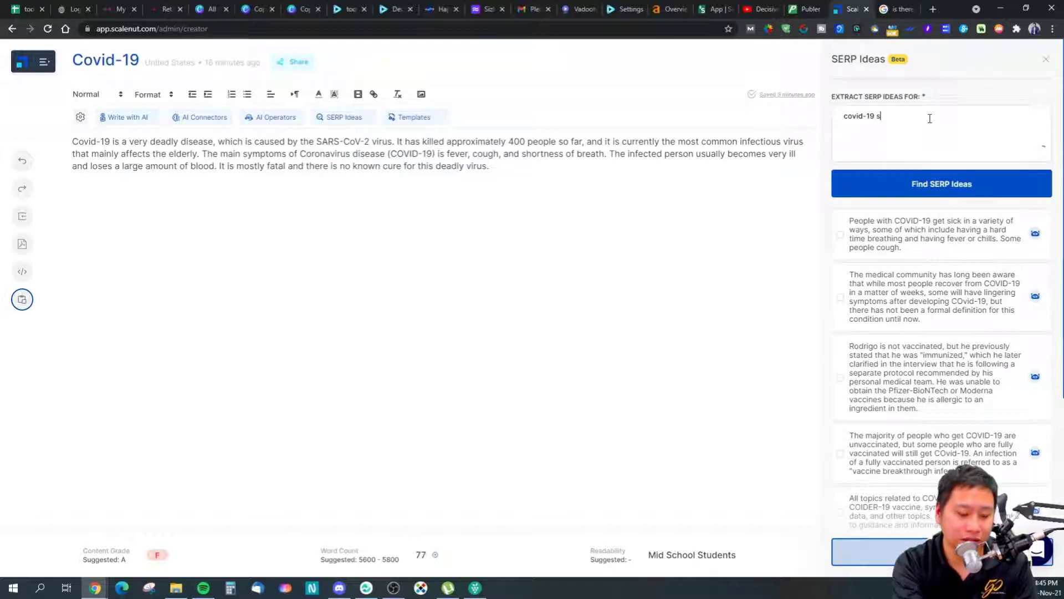
text(symptoms)
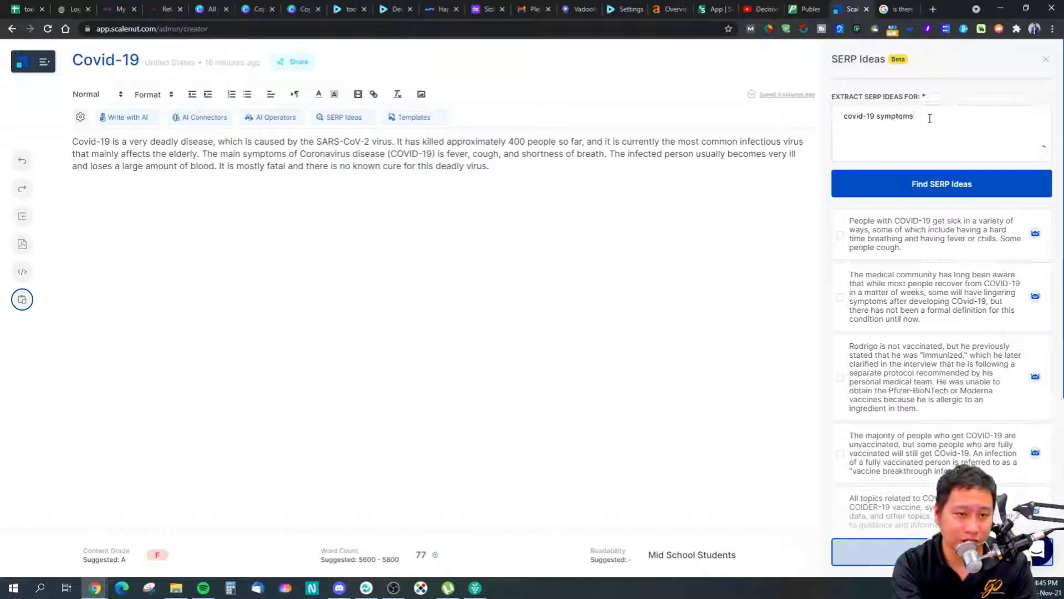
click(901, 193)
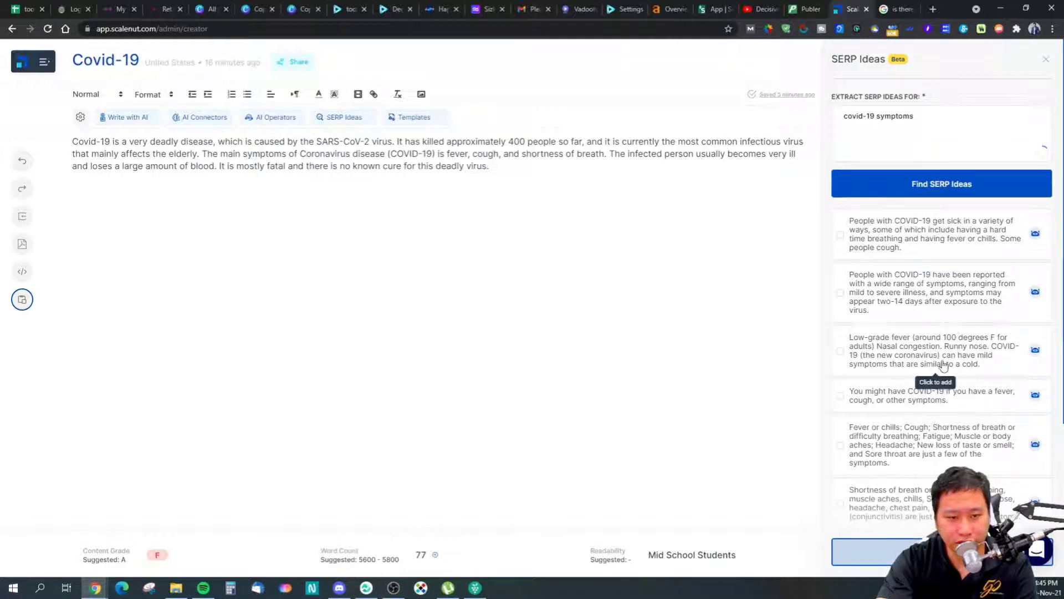
Browse the symptom ideas and place the caret on the empty line below the paragraph
scroll(942, 360, down, 1)
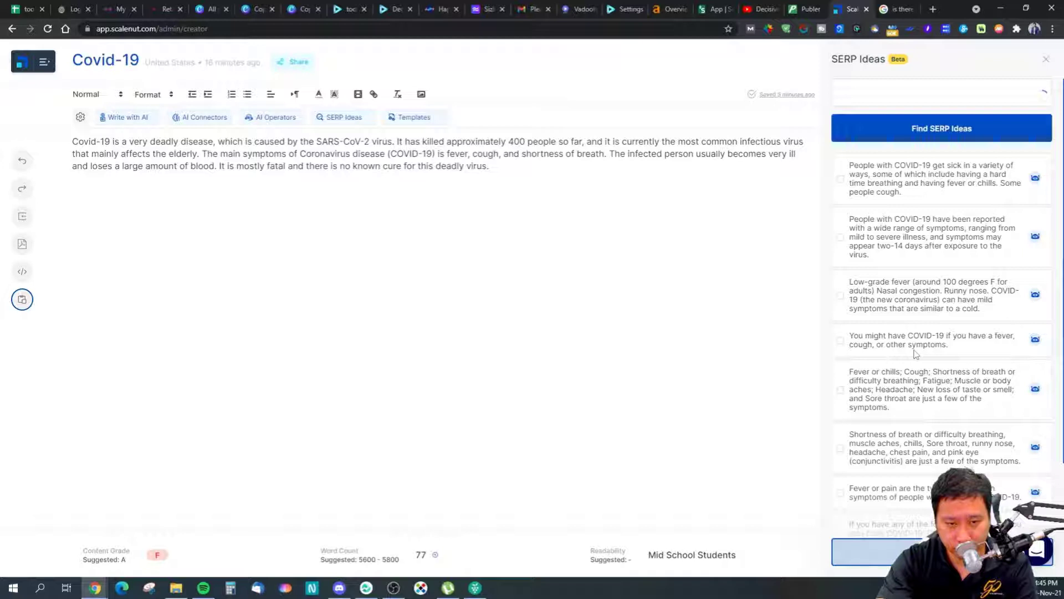
scroll(949, 394, down, 1)
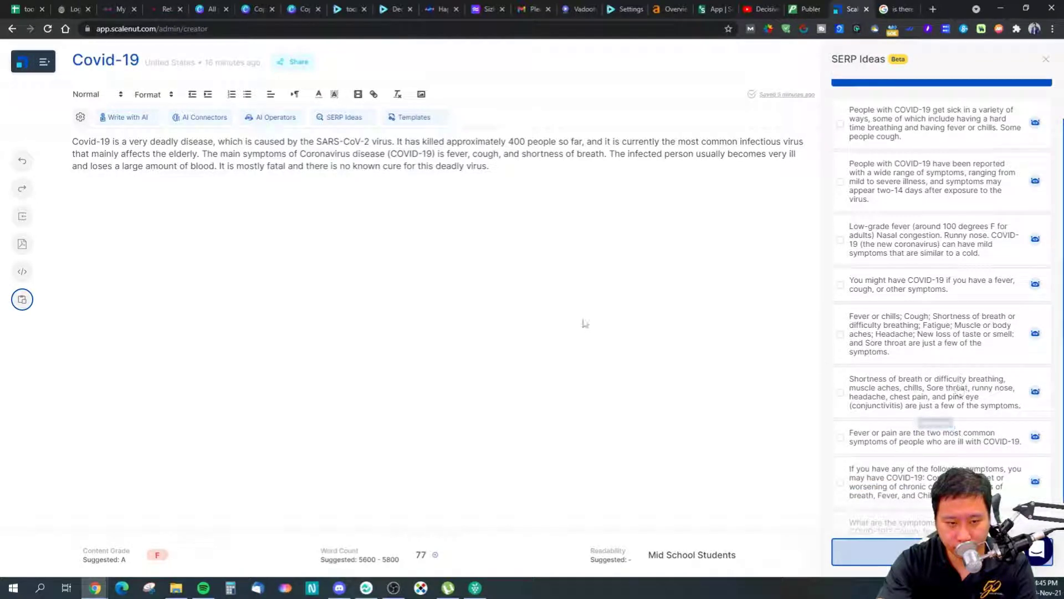
click(543, 281)
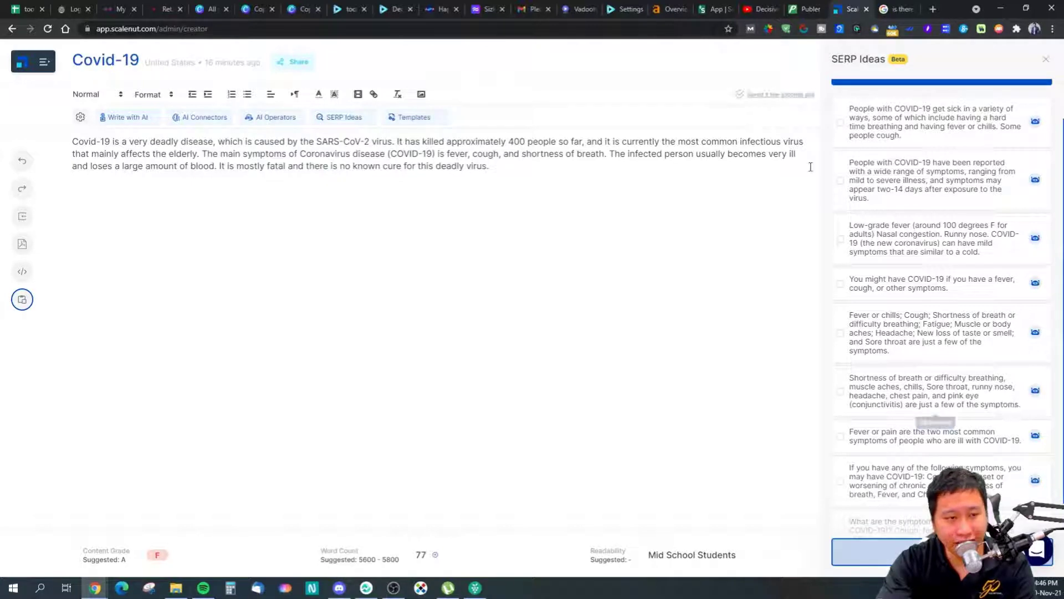
click(895, 9)
Search Google for 'covid-19 conjunctivitis', then return to the Covid-19 document
triple_click(264, 57)
text(covid-19 conjun)
key(Down)
key(Return)
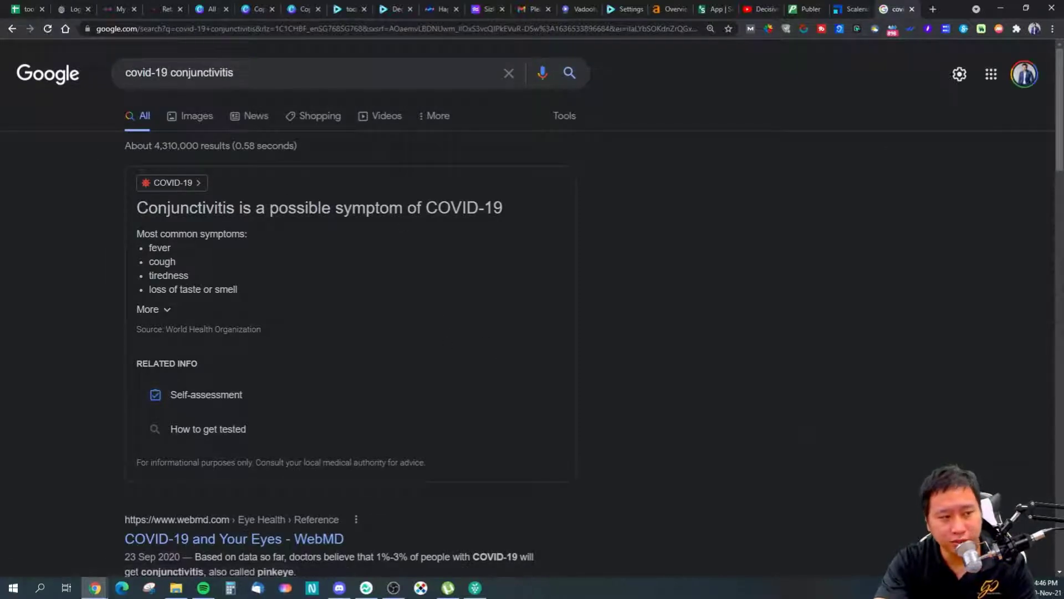
click(856, 8)
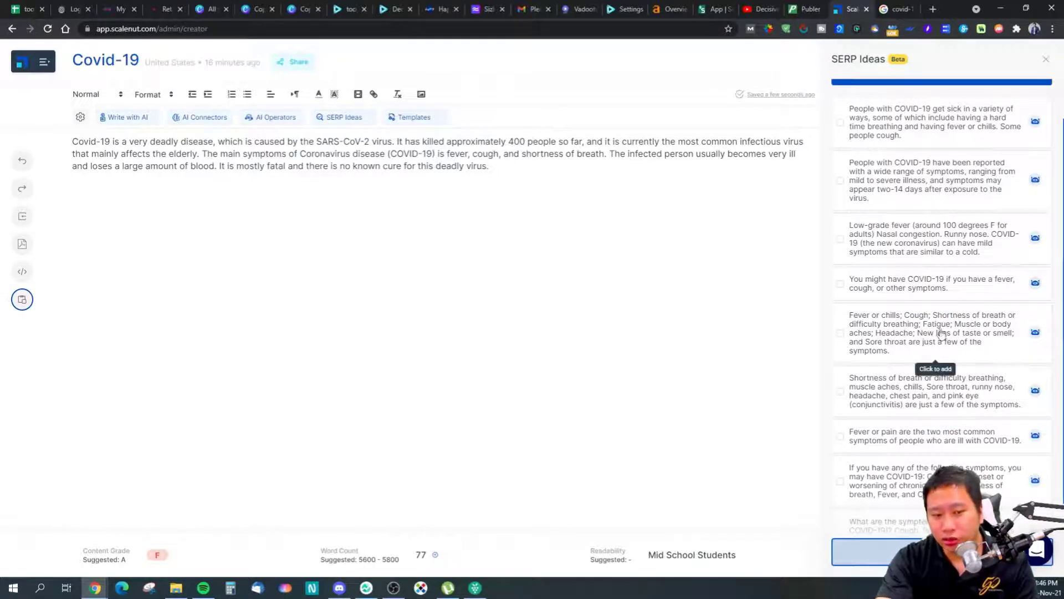
Write a second paragraph from the Shortness of breath SERP idea
click(1035, 391)
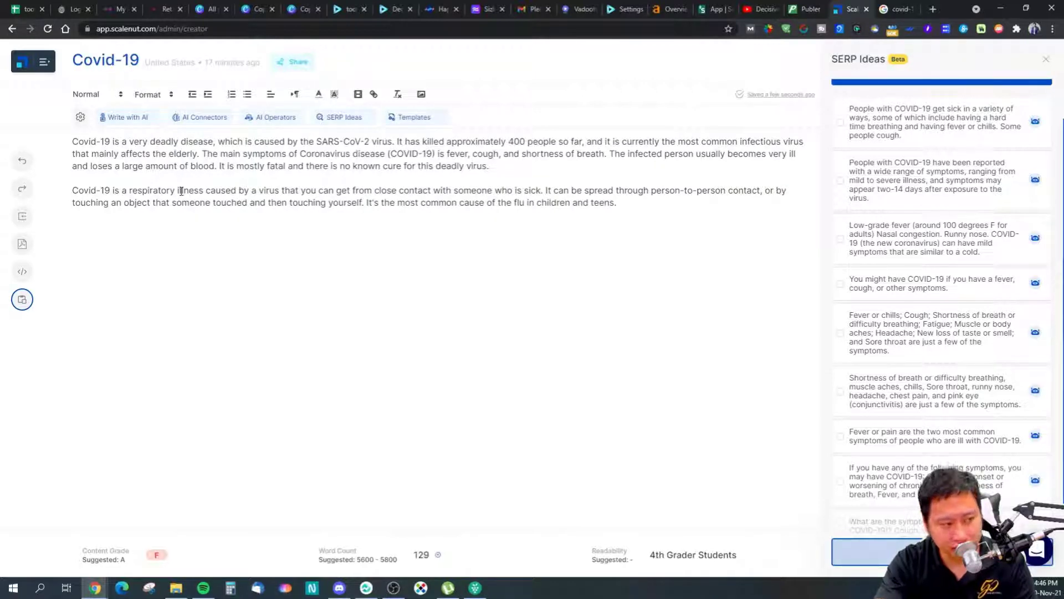
drag(181, 190, 230, 190)
click(232, 191)
click(262, 195)
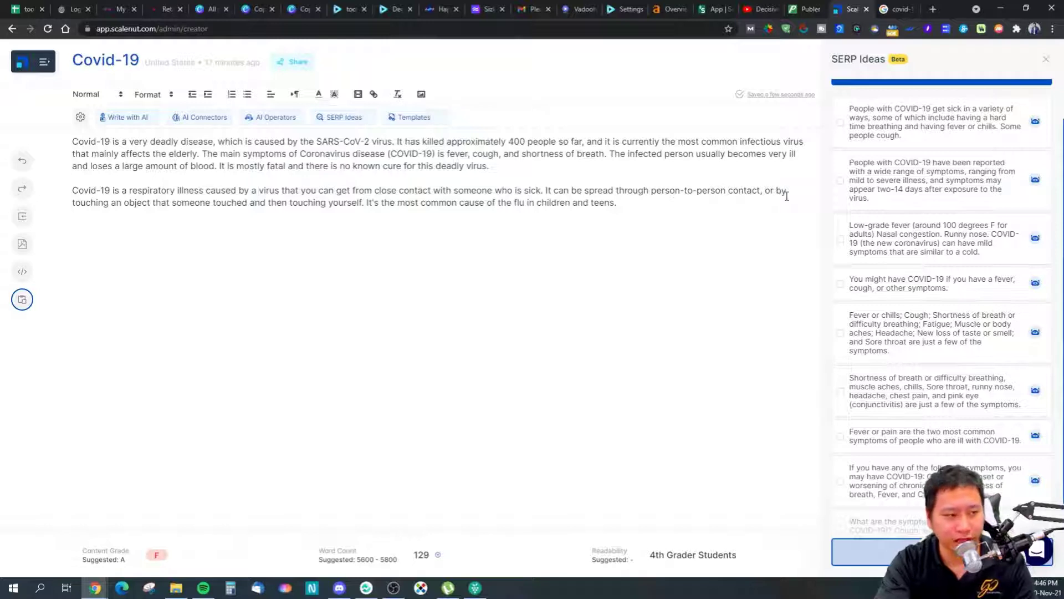
Delete the sentence about flu in children and teens from the second paragraph
click(142, 203)
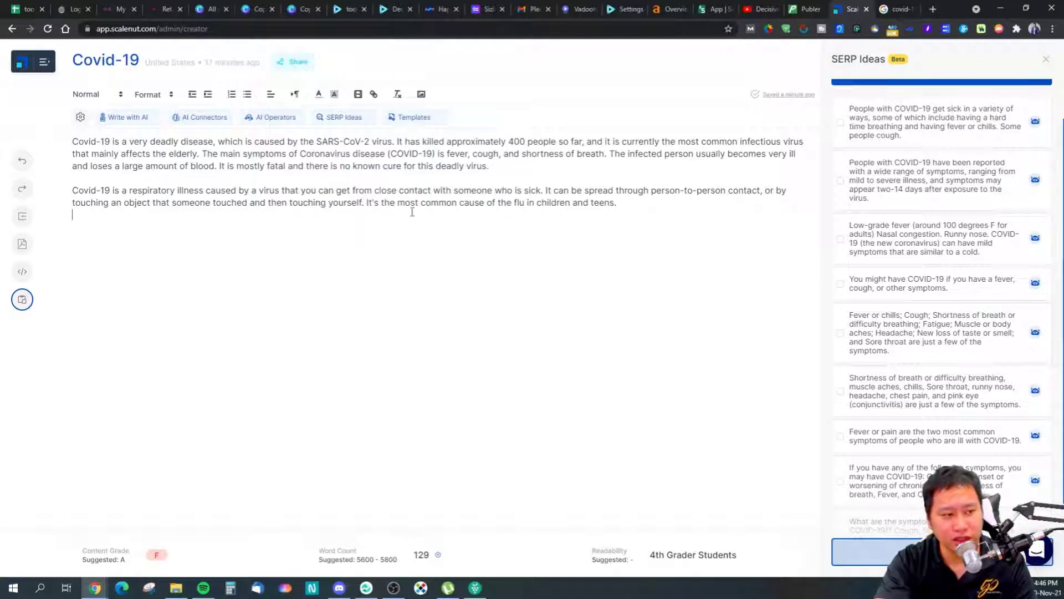
drag(426, 202, 617, 203)
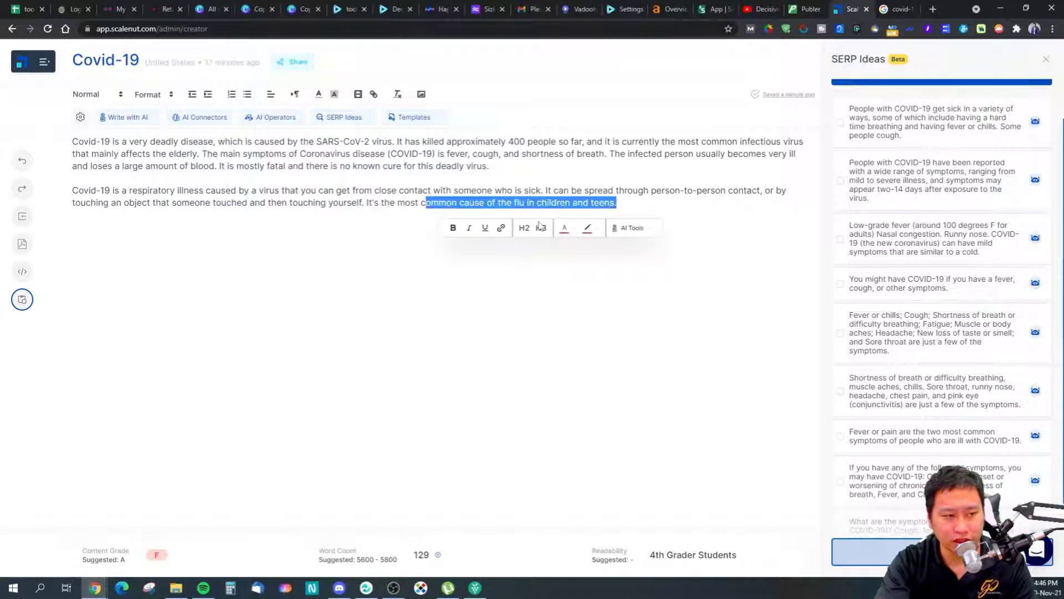
click(508, 203)
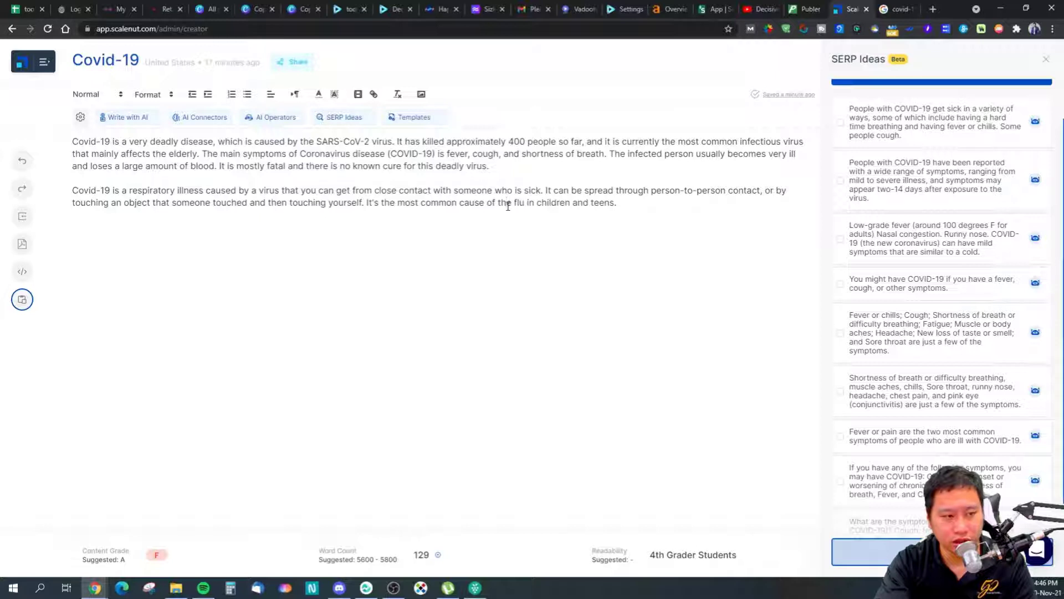
drag(630, 207, 366, 207)
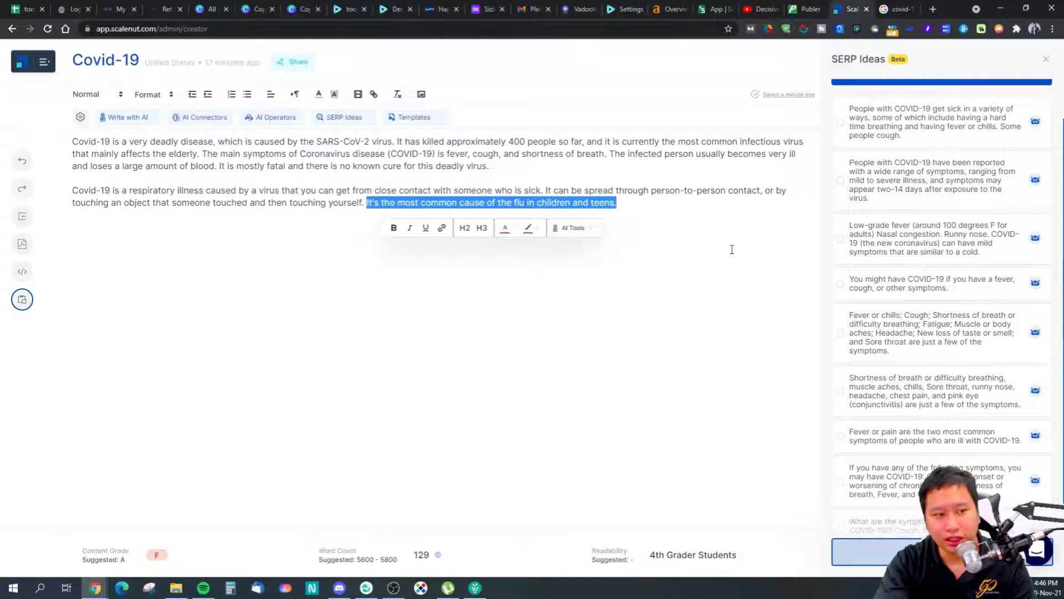
key(BackSpace)
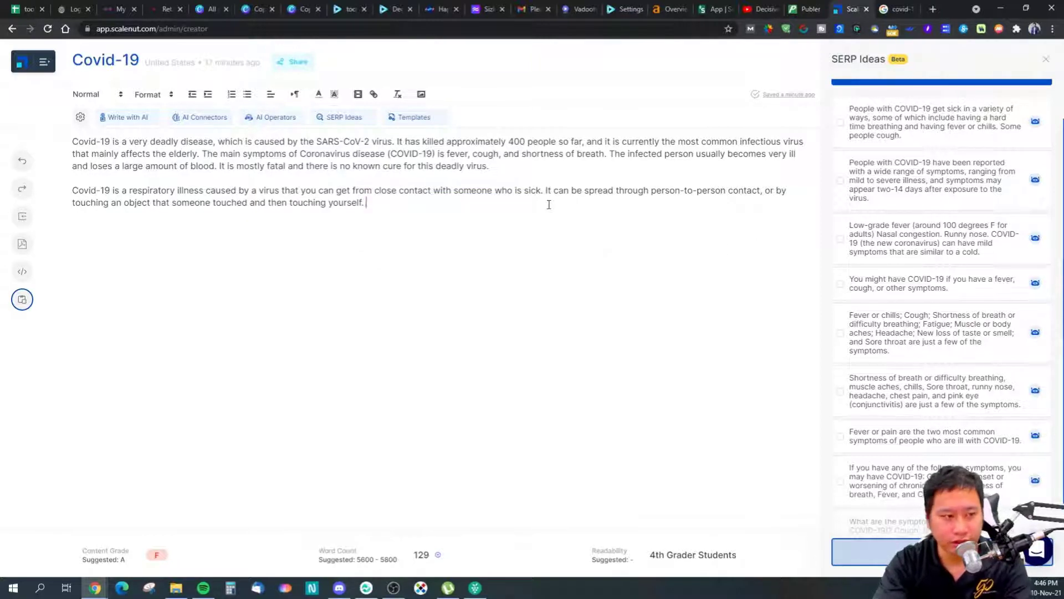
key(Return)
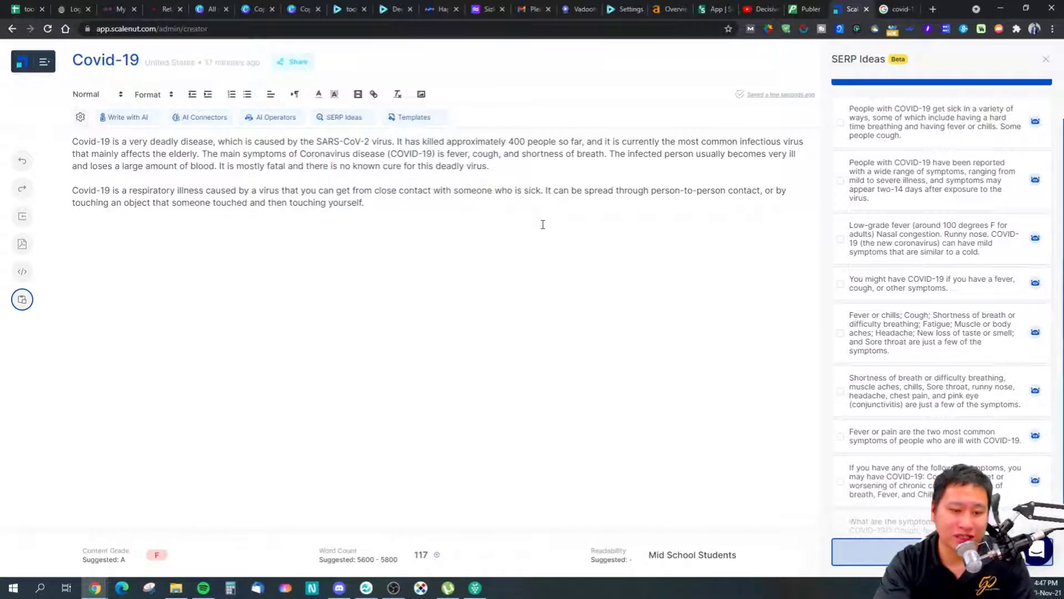
click(375, 203)
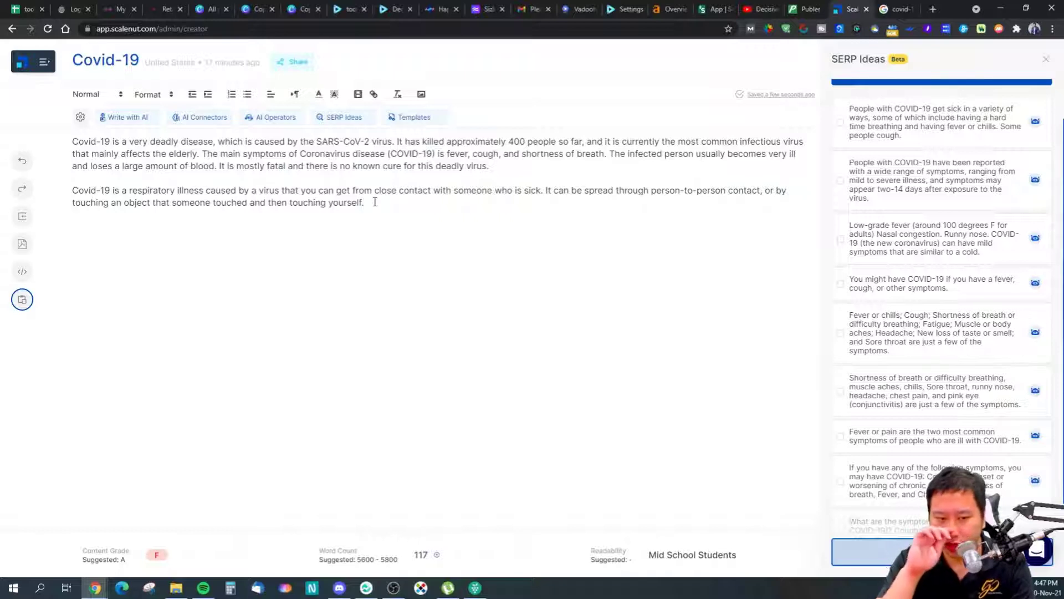
click(302, 245)
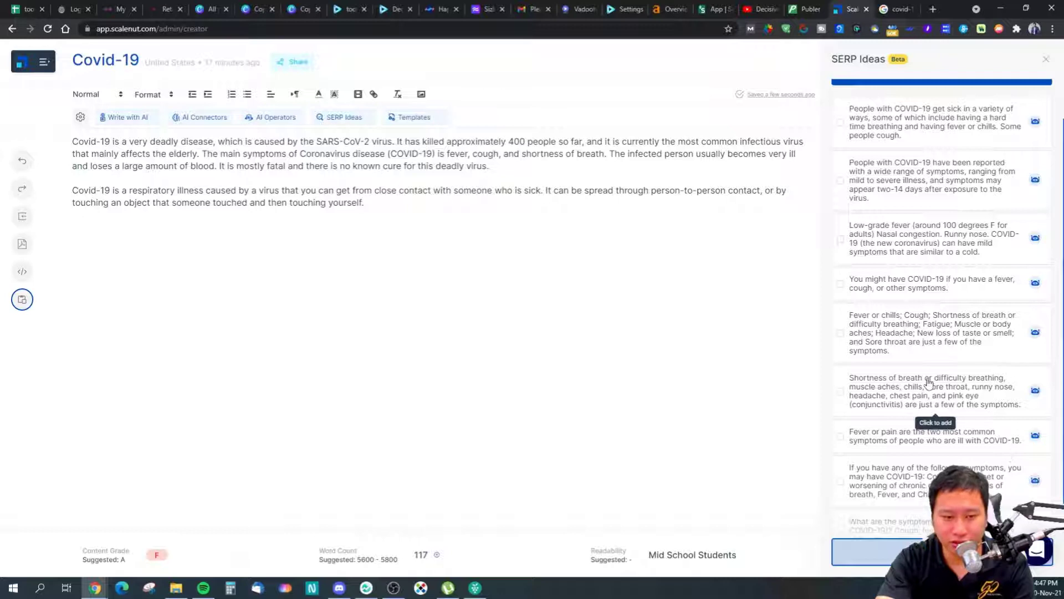
Generate a paragraph from the 'Fever or chills' SERP idea, which turns out to describe SARS
click(1034, 333)
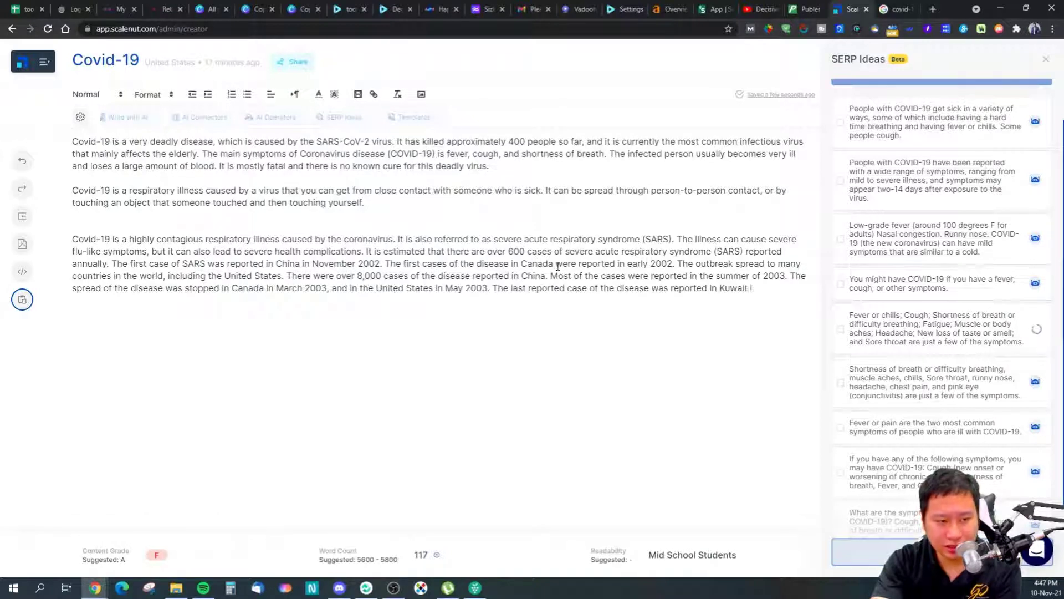
Search Google for 'is sars and covid 19 the same' and check the Healthline snippet on SARS
click(894, 9)
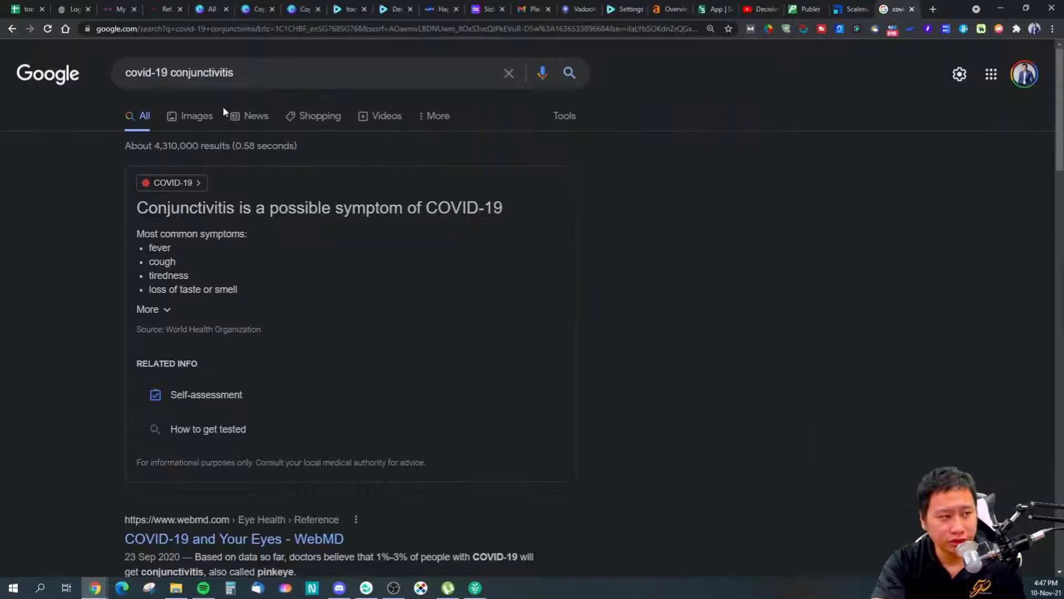
drag(235, 72, 121, 73)
text(is sars)
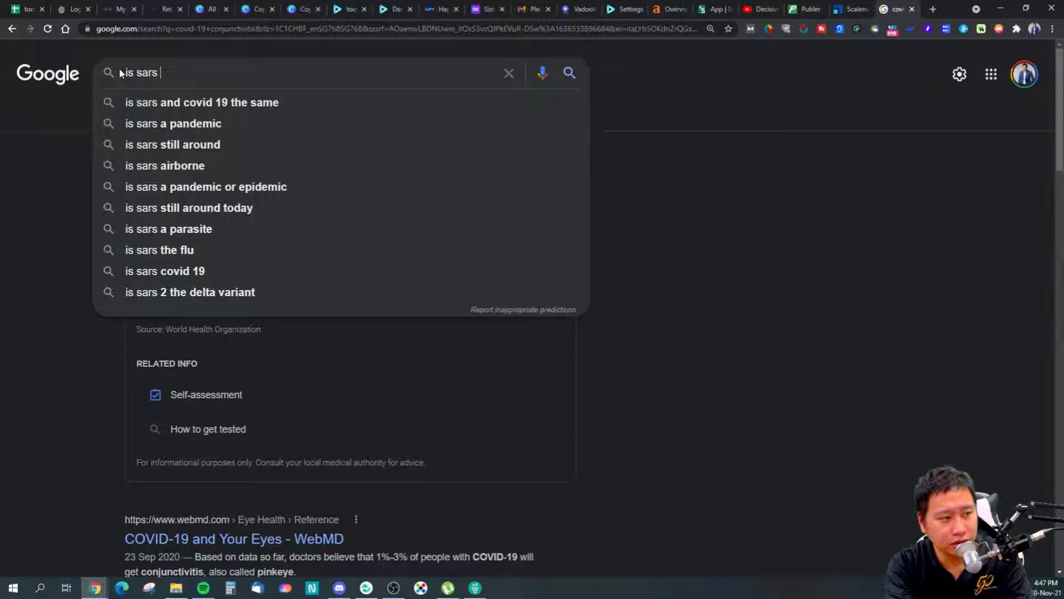
key(Down)
key(Return)
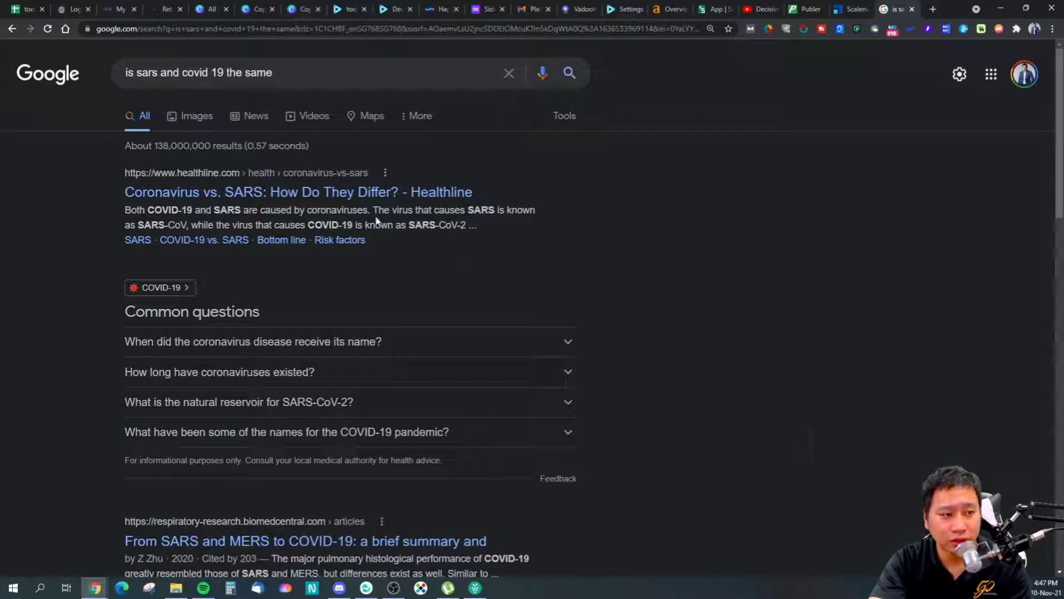
drag(392, 211, 480, 211)
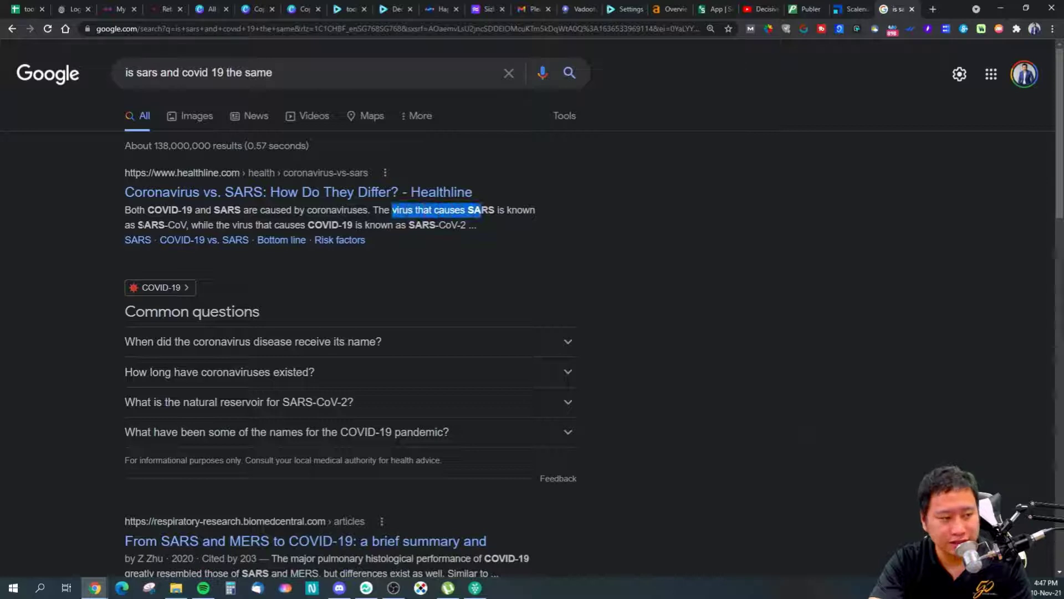
click(147, 226)
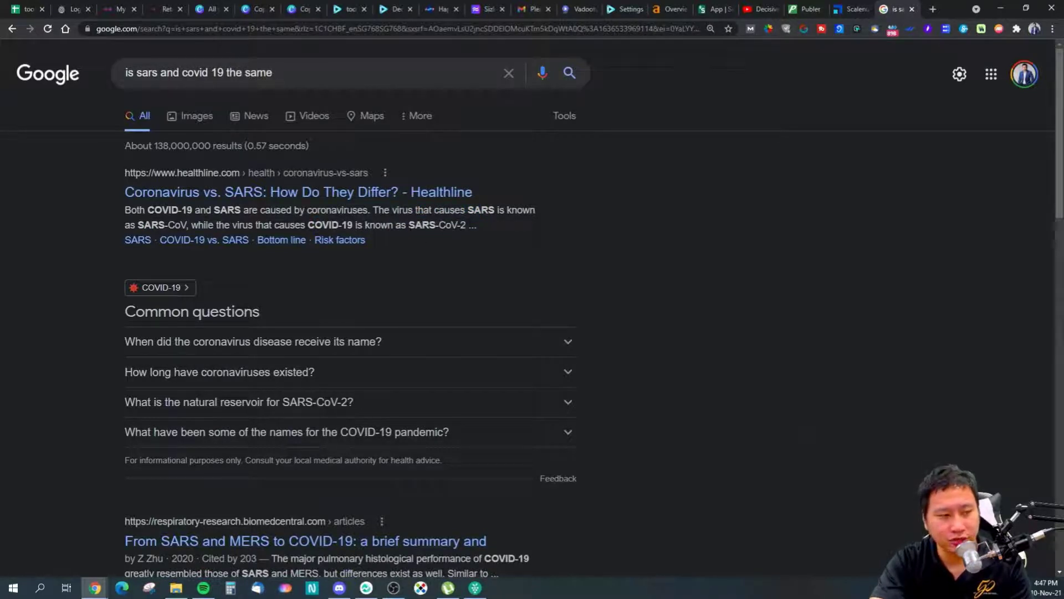
click(852, 8)
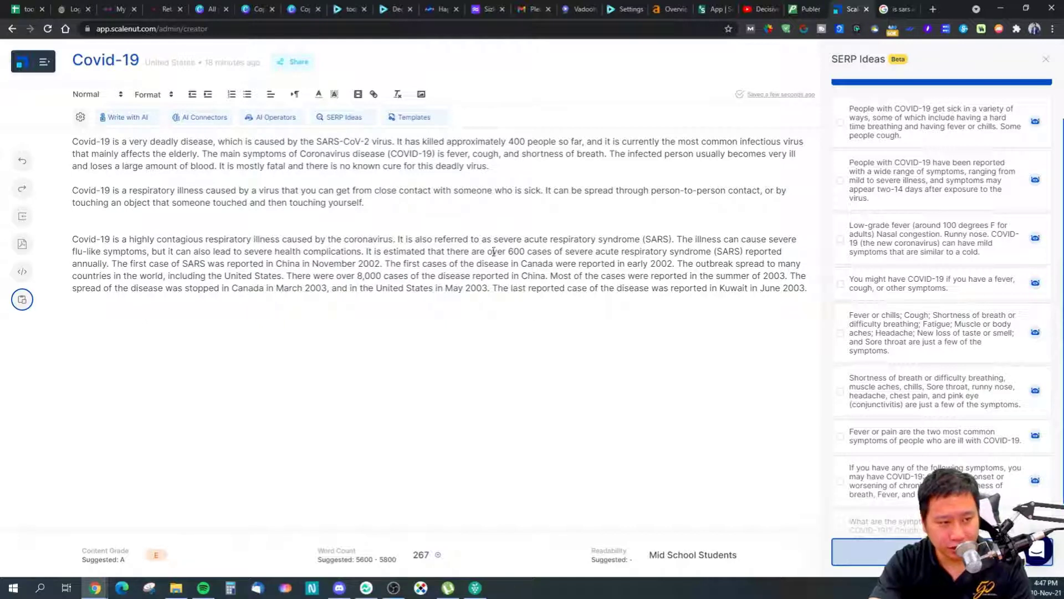
Review the SARS sentence and SARS case history in the third paragraph
drag(462, 242, 552, 241)
drag(393, 241, 670, 239)
click(656, 262)
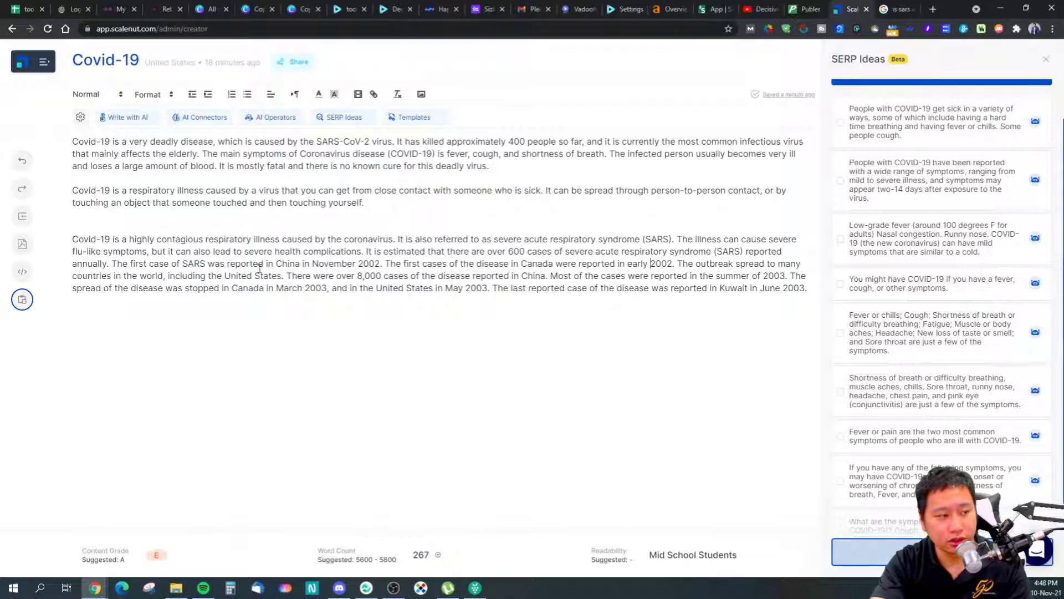
drag(123, 265, 520, 279)
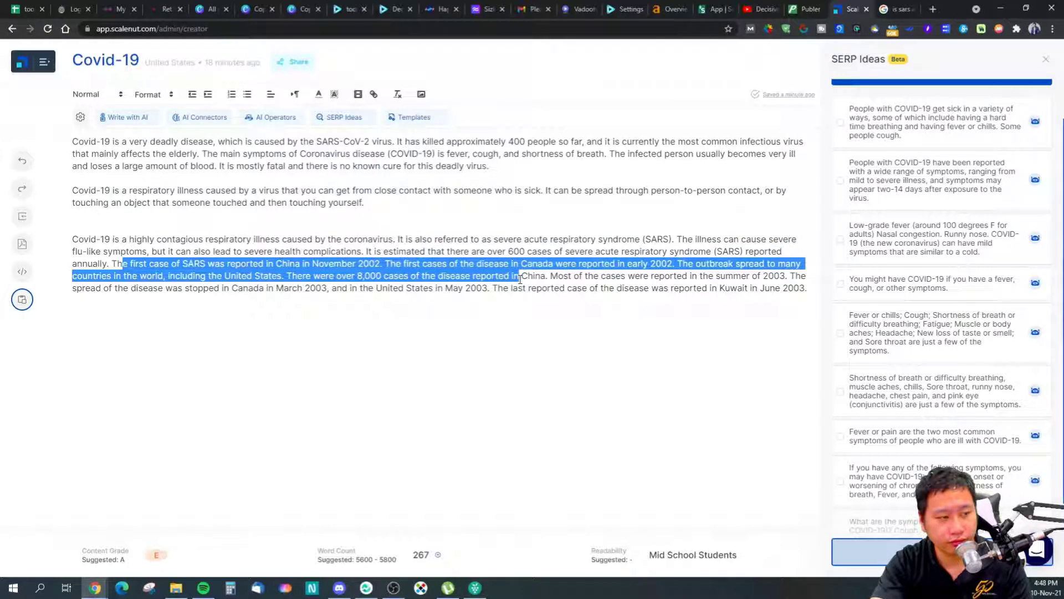
click(604, 288)
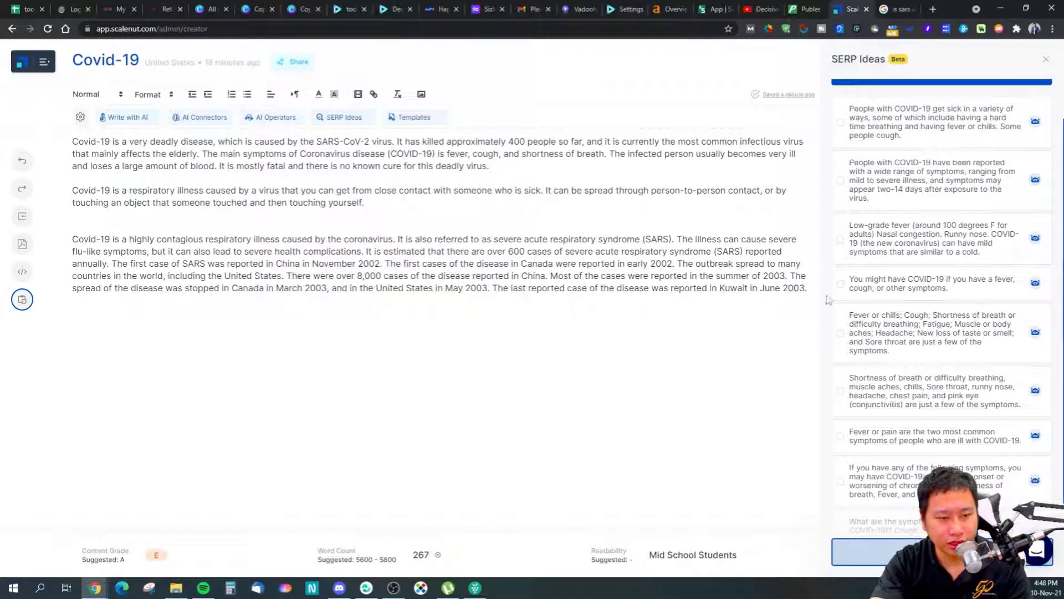
Delete the inaccurate SARS-focused third paragraph, leaving 117 words
click(760, 297)
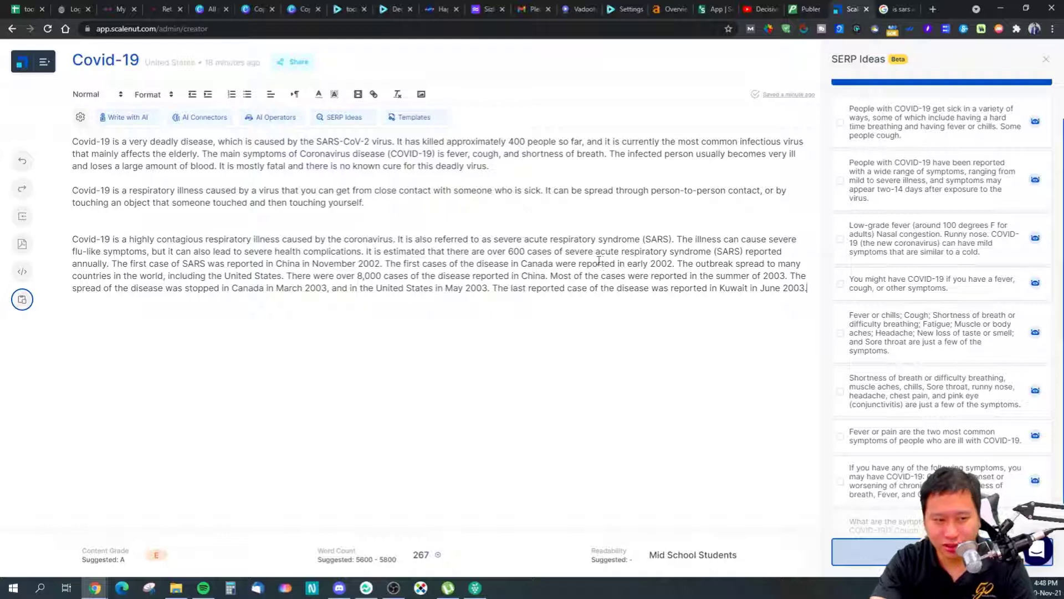
scroll(872, 351, down, 2)
drag(807, 292, 68, 246)
key(BackSpace)
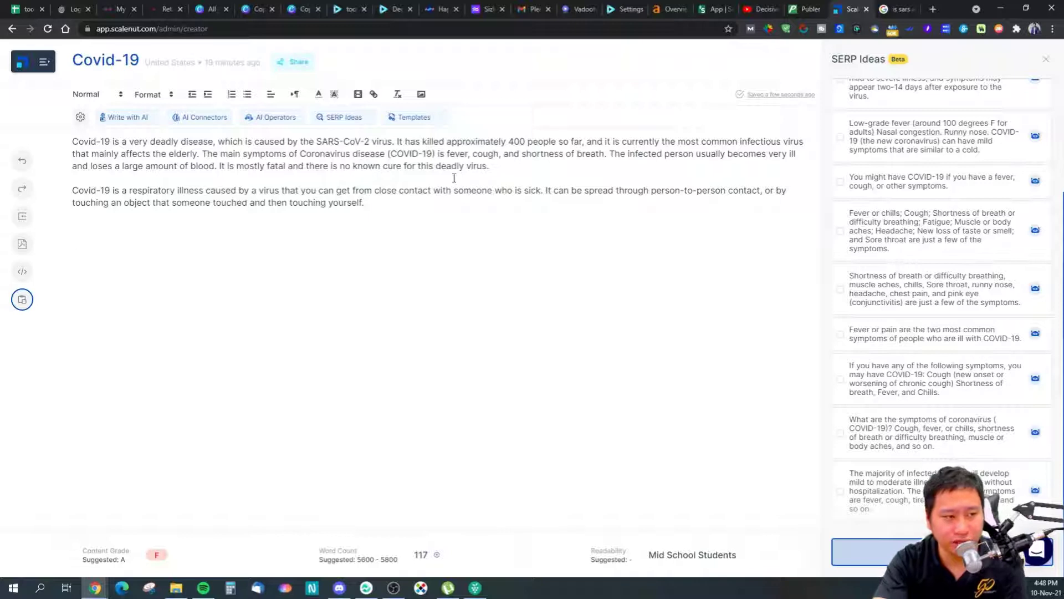
Place the insertion point on the empty line below the Covid-19 text
double_click(83, 142)
drag(83, 142, 502, 161)
click(559, 180)
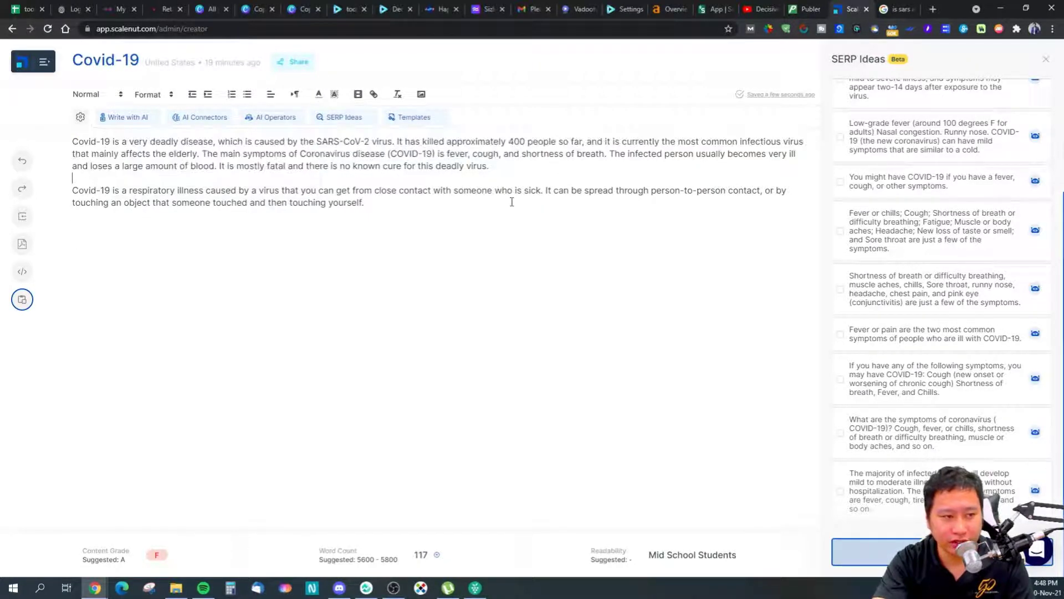
scroll(942, 404, up, 4)
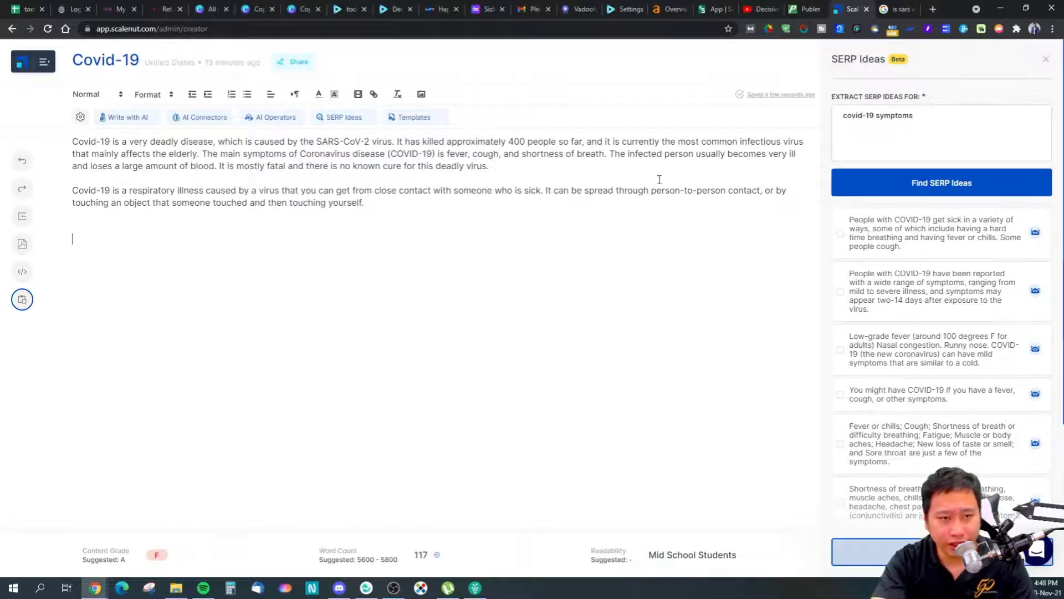
Fetch SERP ideas for 'oneplus 9 smartphone' and write a paragraph from the third idea
drag(909, 116, 790, 121)
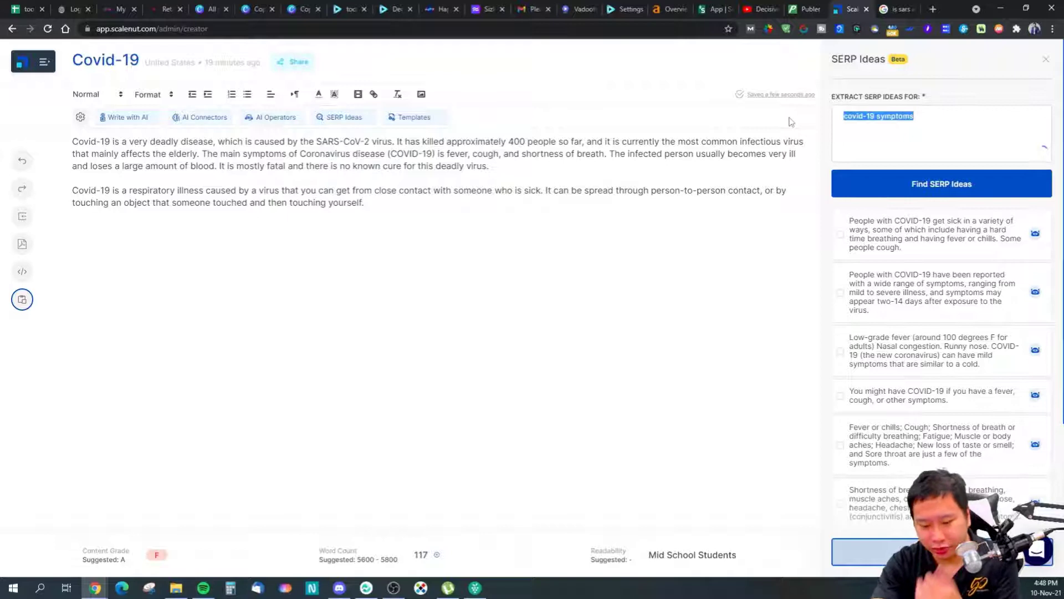
text(oneplus 9)
click(950, 190)
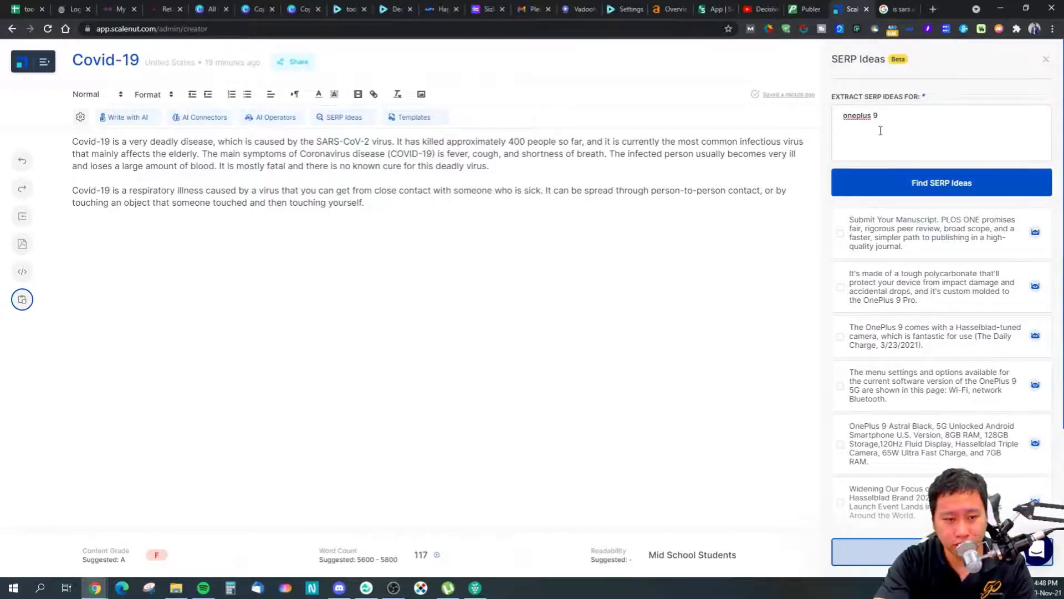
click(902, 118)
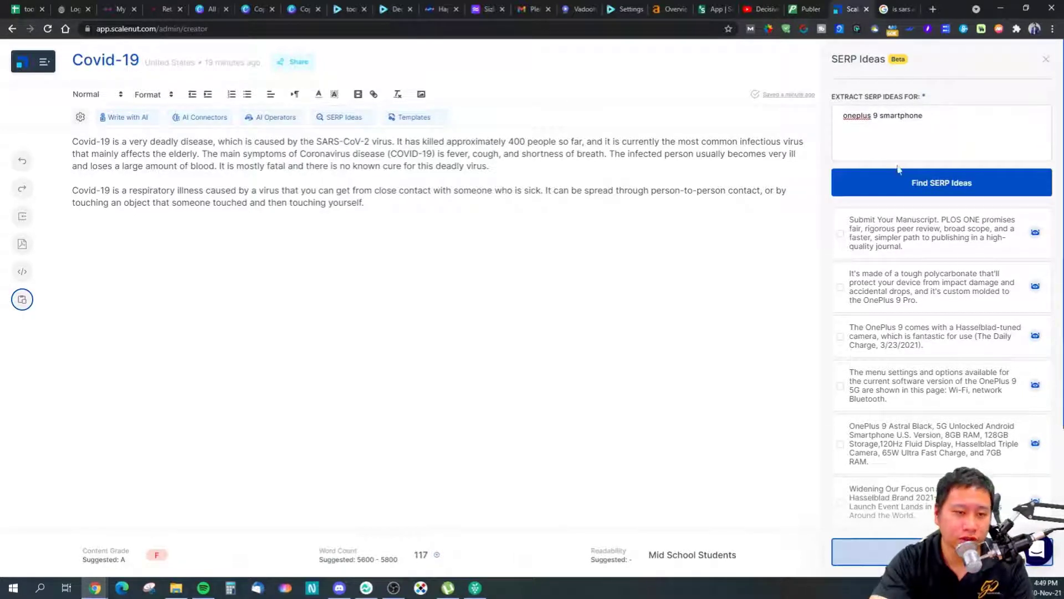
click(905, 182)
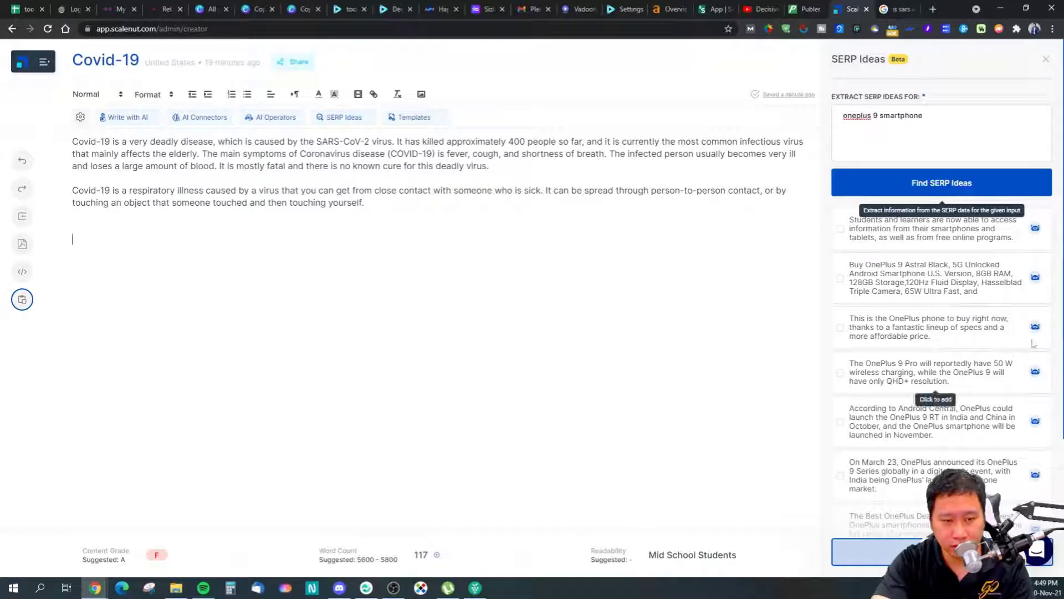
click(1035, 326)
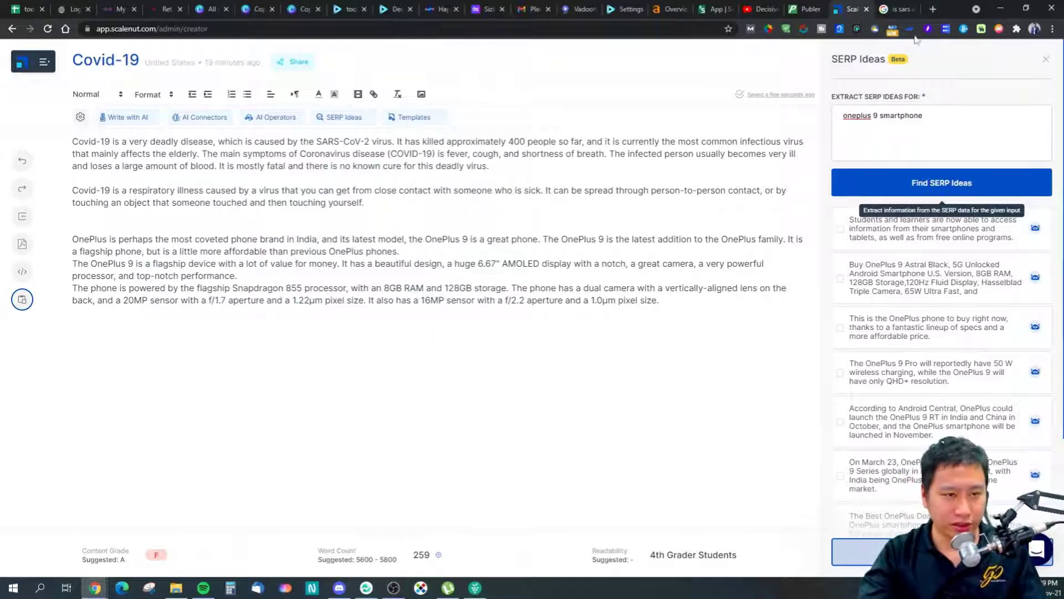
Search Google for 'oneplus 9' and mark the paragraph's 6.67" display claim
key(ctrl+Tab)
key(ctrl+a)
text(oneplus 9)
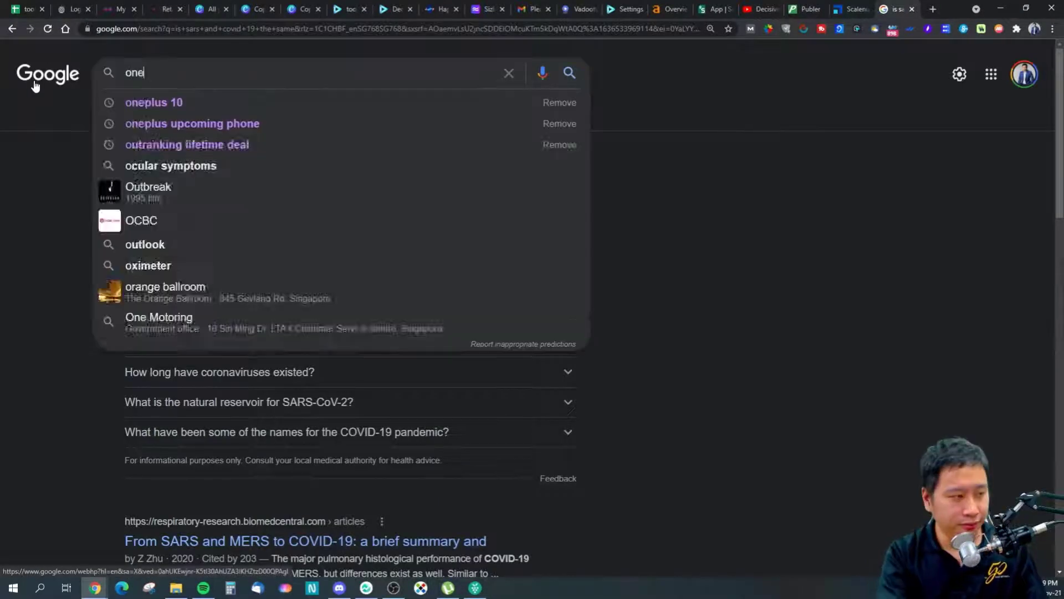
key(Return)
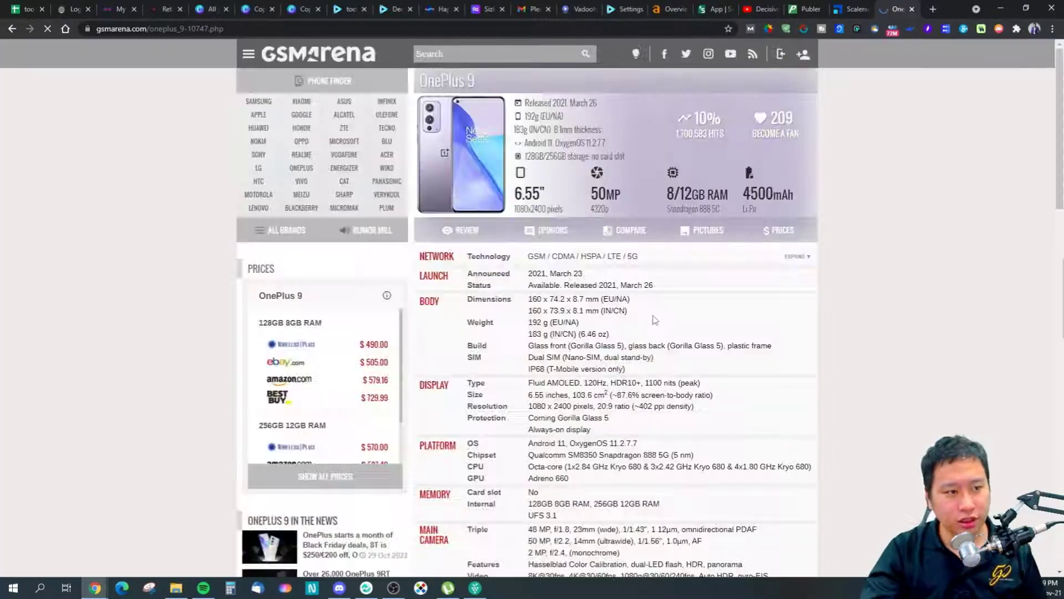
key(ctrl+shift+Tab)
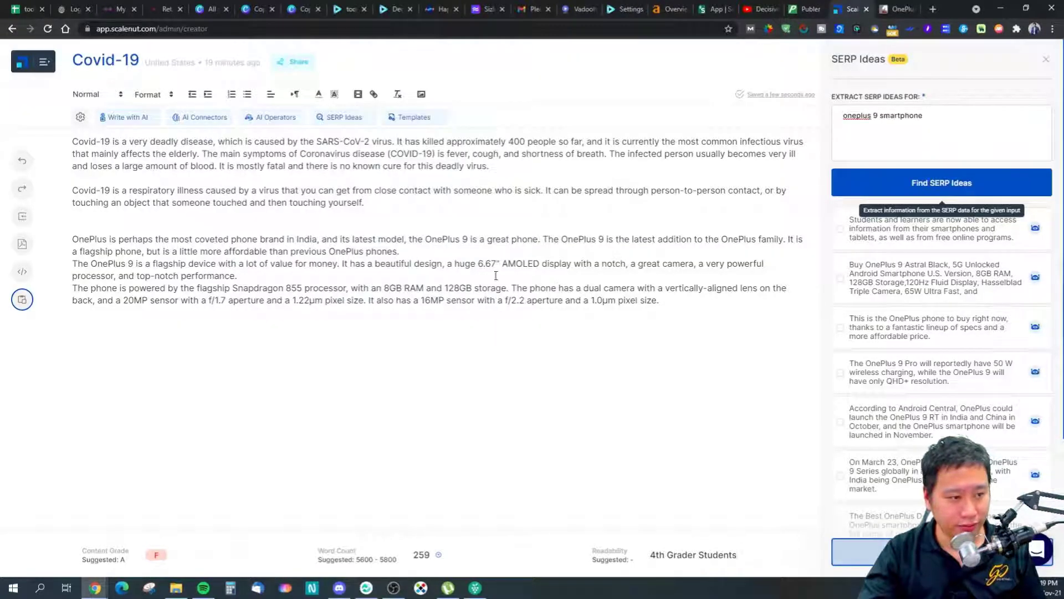
drag(477, 264, 484, 264)
Check the display specs on GSMArena's OnePlus 9 page against the paragraph
key(ctrl+Tab)
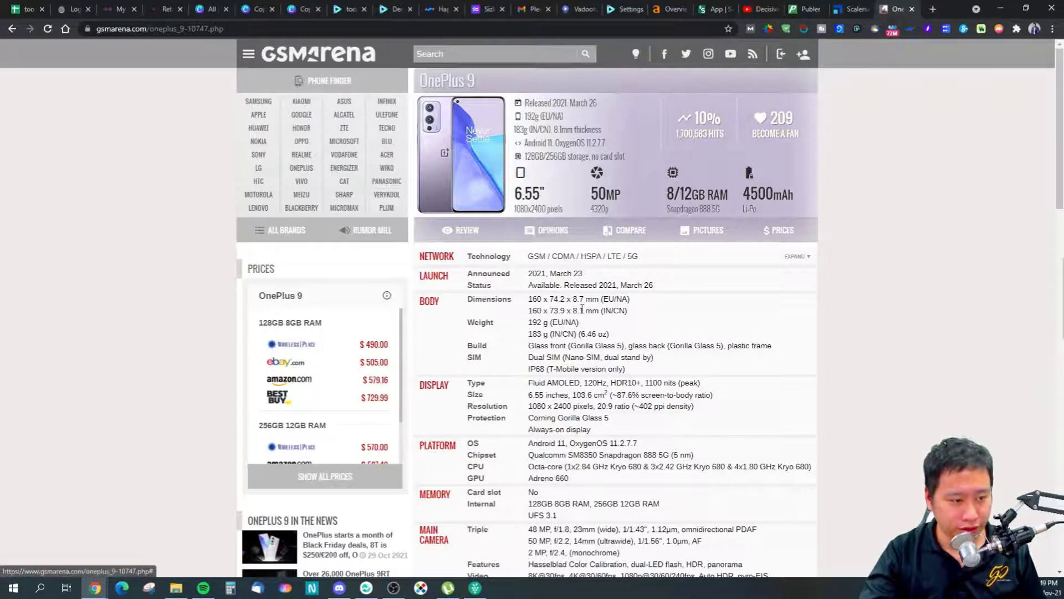
scroll(586, 308, down, 2)
drag(537, 288, 563, 295)
click(563, 294)
scroll(845, 78, down, 1)
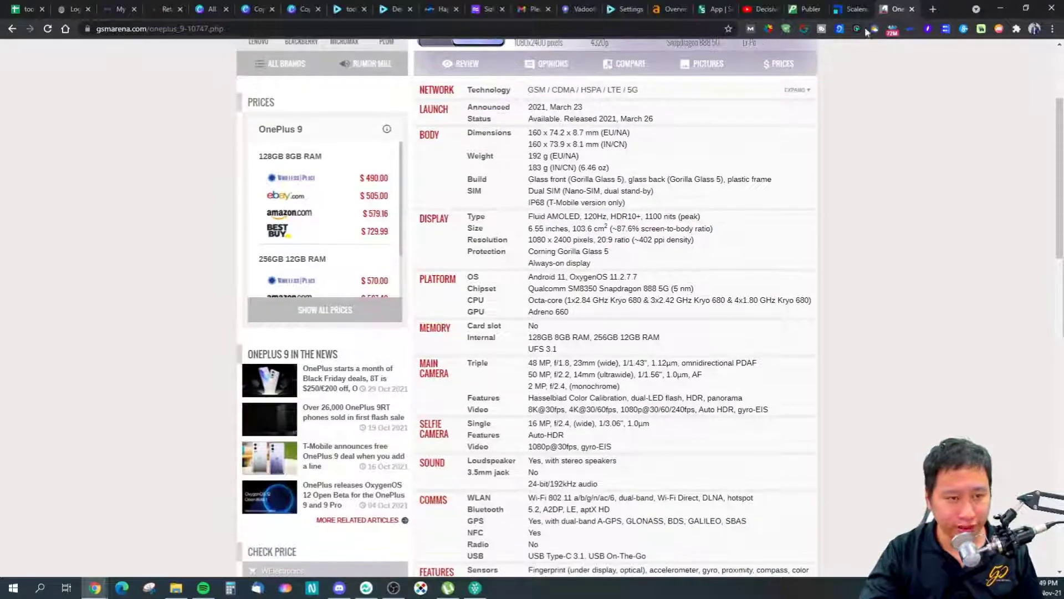
click(854, 9)
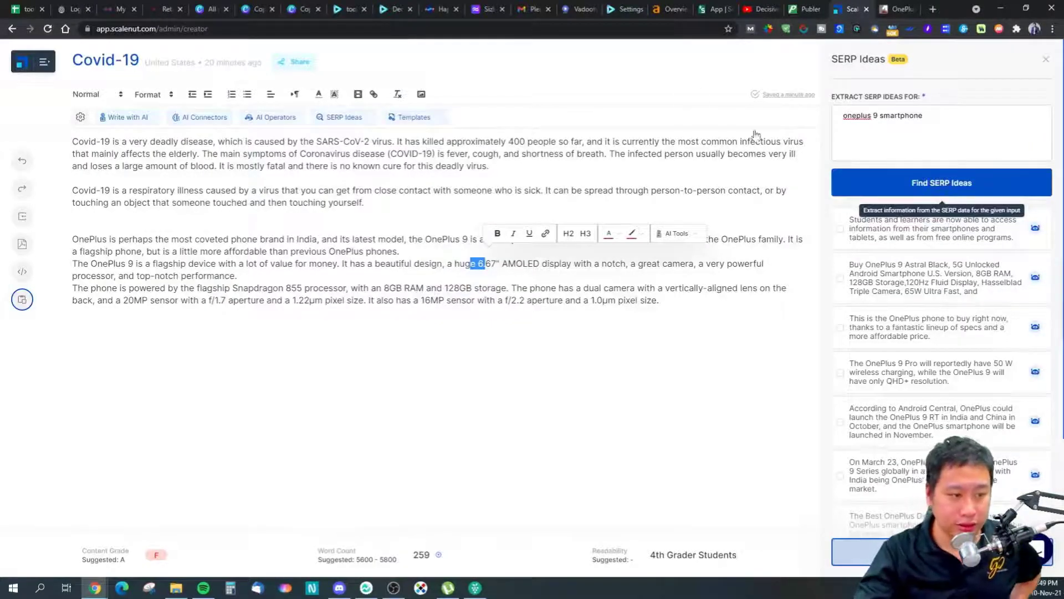
click(523, 266)
Recheck the 6.67" screen claim against the spec page's 6.55-inch display
click(882, 8)
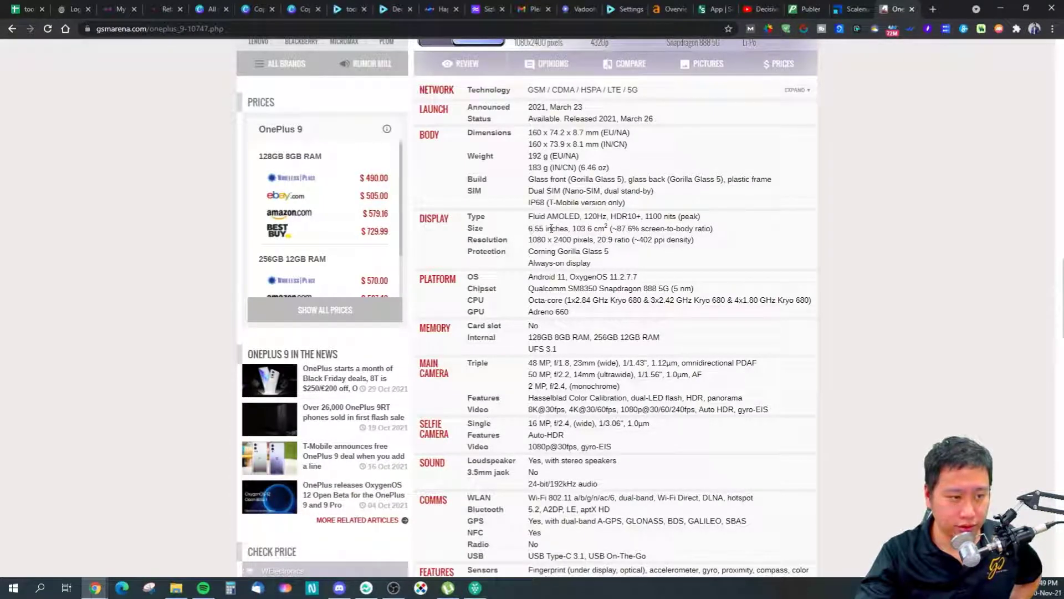
click(854, 9)
drag(478, 265, 505, 265)
click(607, 265)
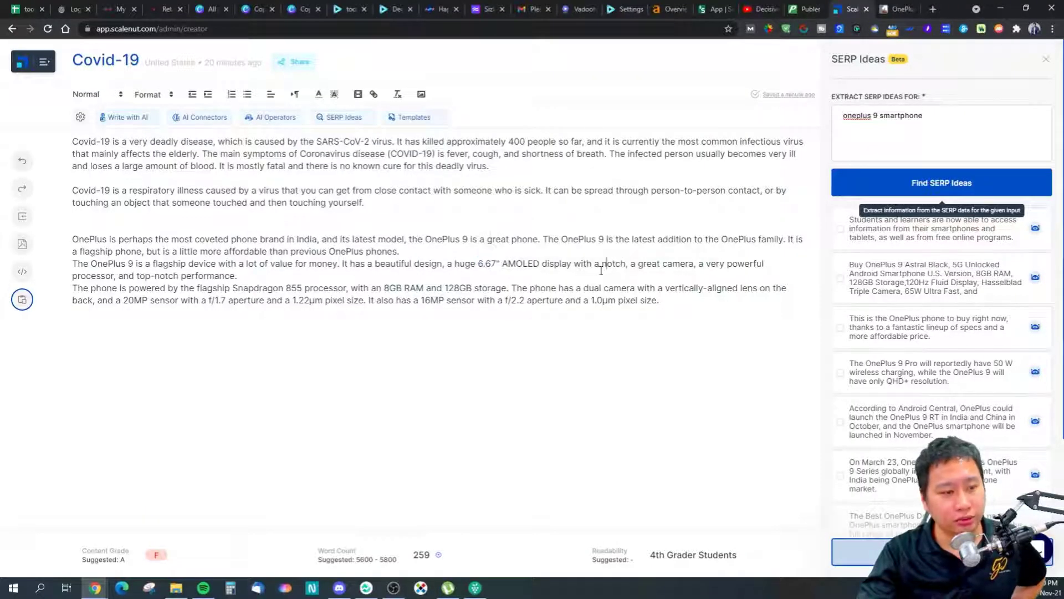
click(898, 9)
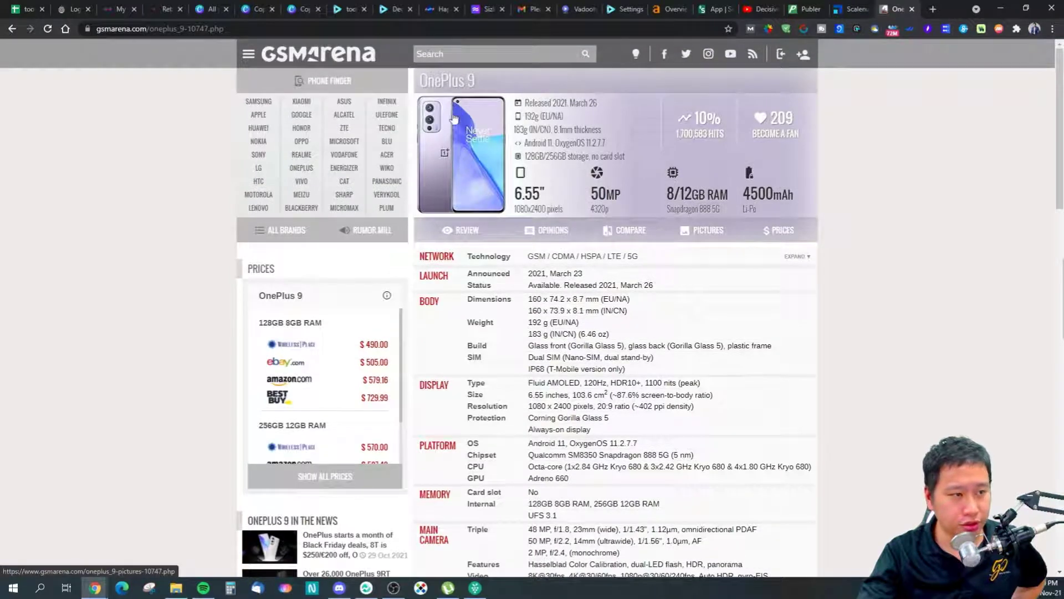
click(856, 6)
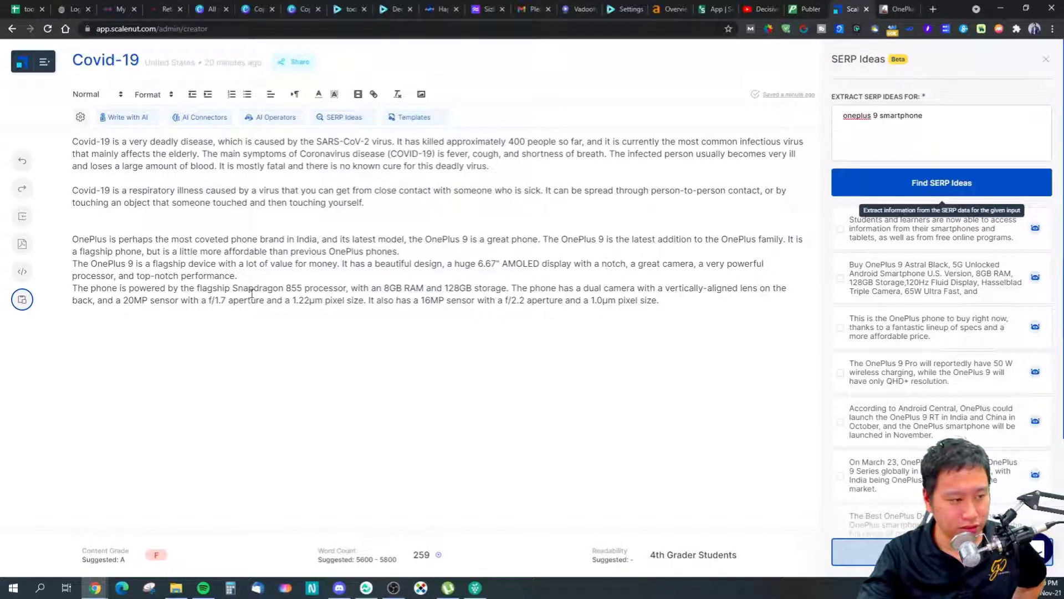
click(318, 298)
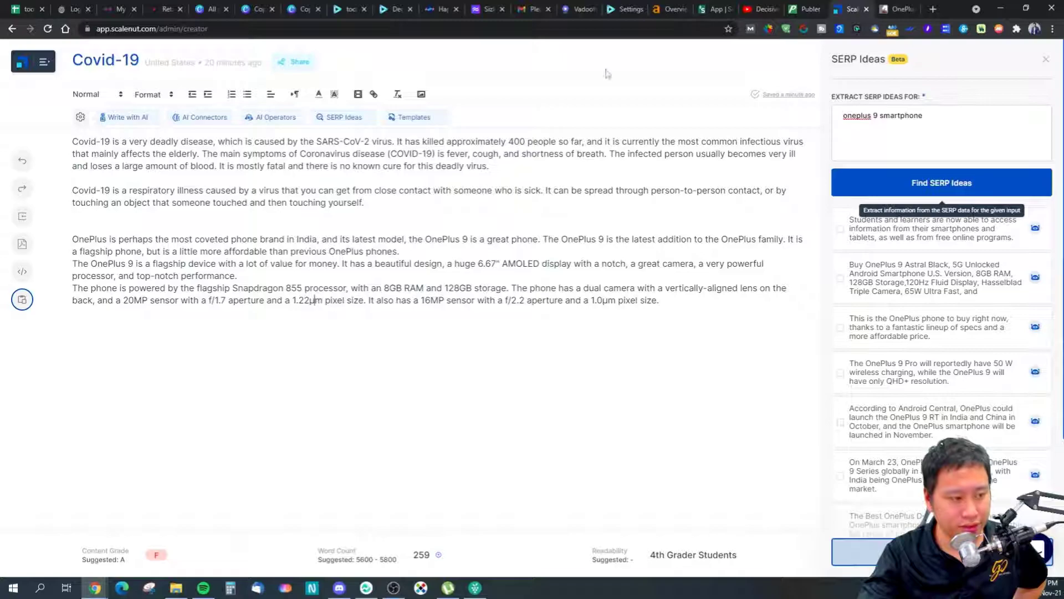
Search the spec page for 'snap' to find the Snapdragon 888 5G chipset
click(876, 9)
scroll(542, 381, down, 3)
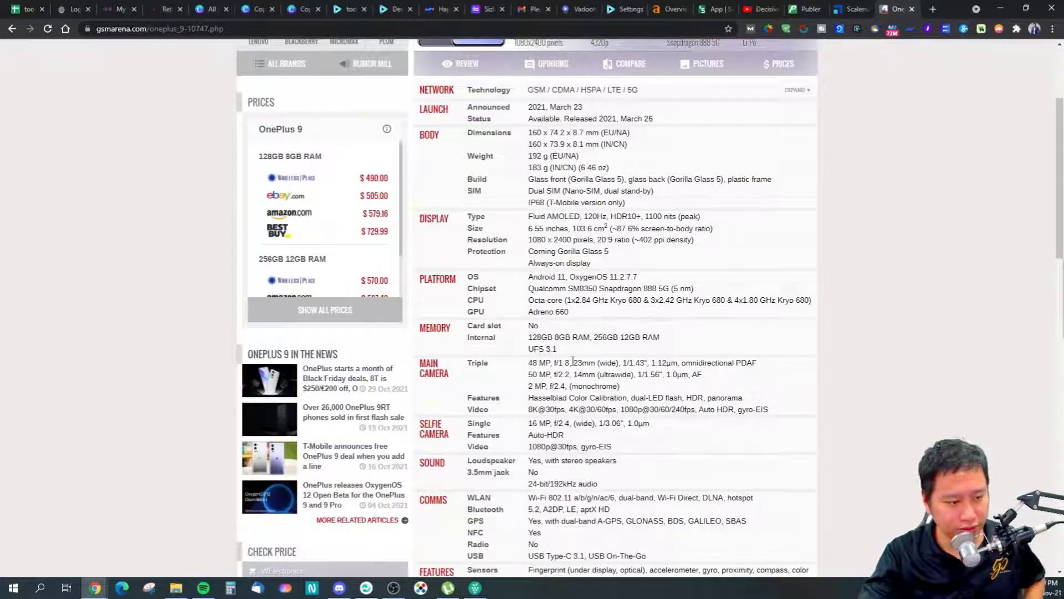
scroll(561, 296, down, 3)
key(ctrl+f)
text(process)
key(Escape)
key(ctrl+f)
text(snap)
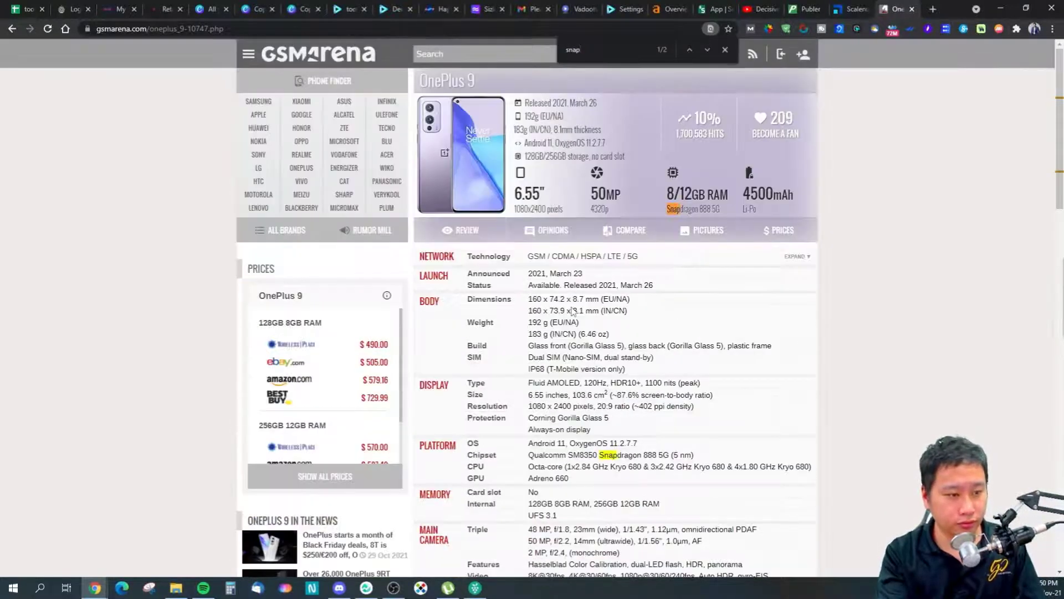
key(Escape)
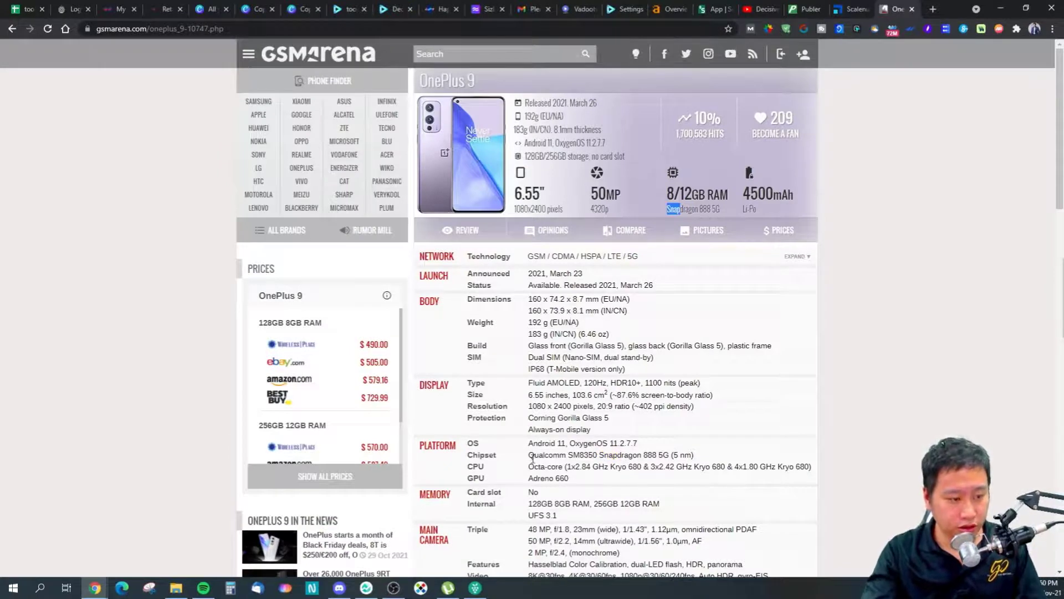
click(691, 215)
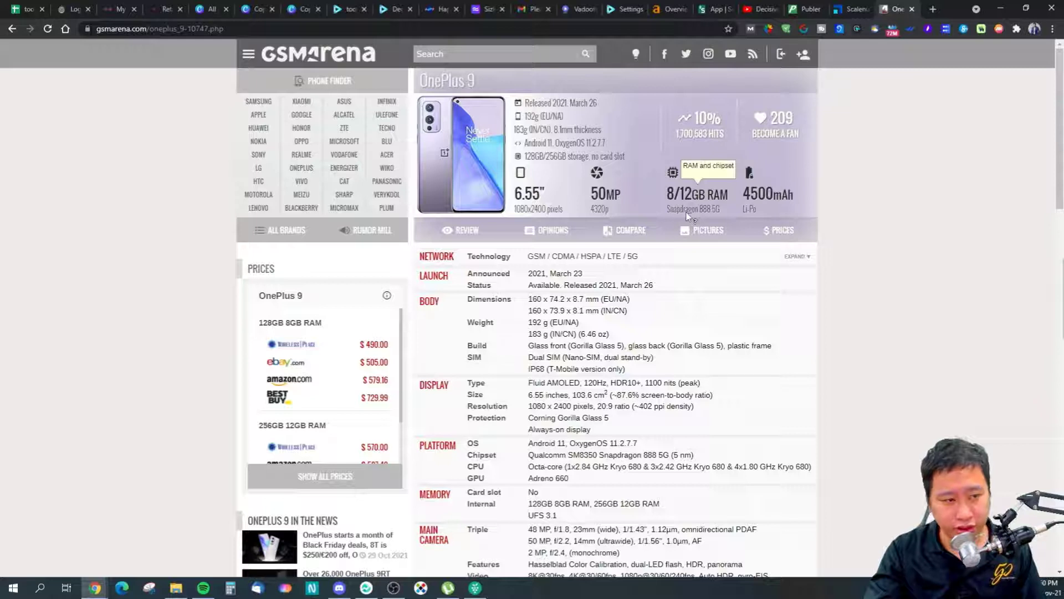
Write a paragraph from the Astral Black idea, claiming a London unveiling and 3rd August India release
click(854, 9)
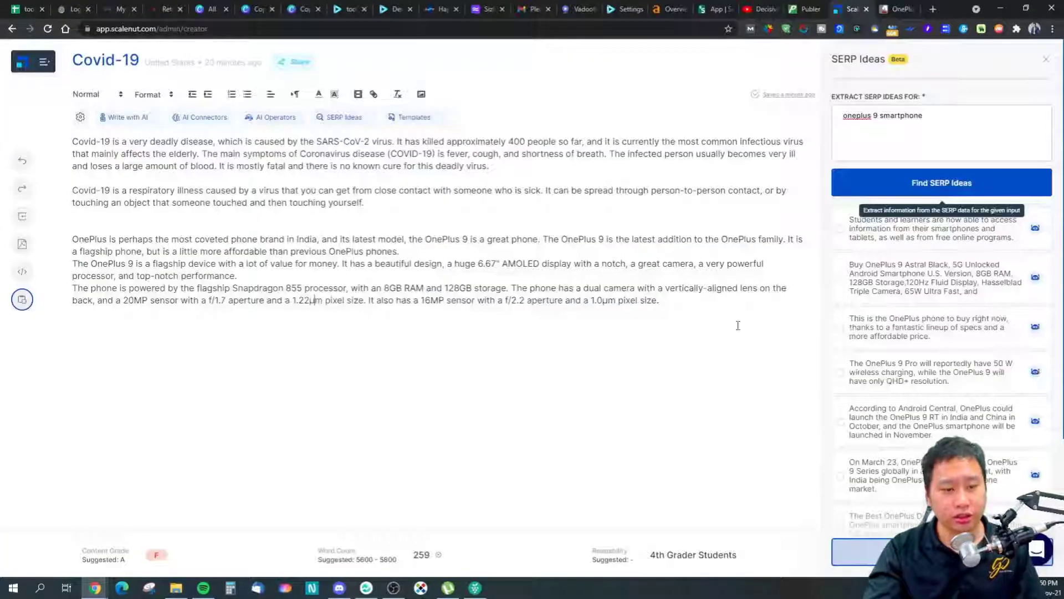
scroll(915, 305, down, 2)
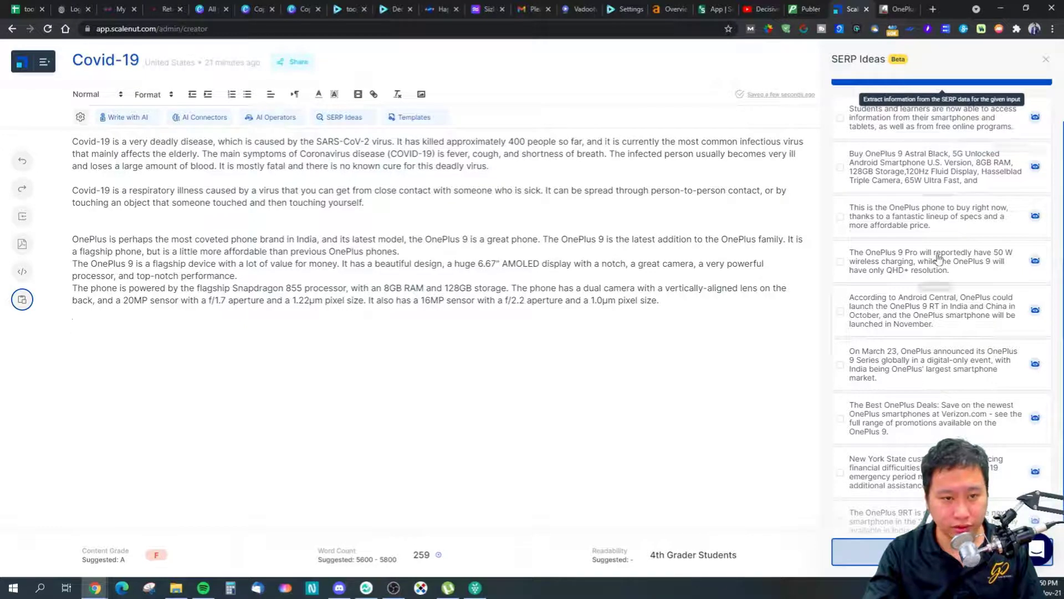
scroll(945, 410, down, 1)
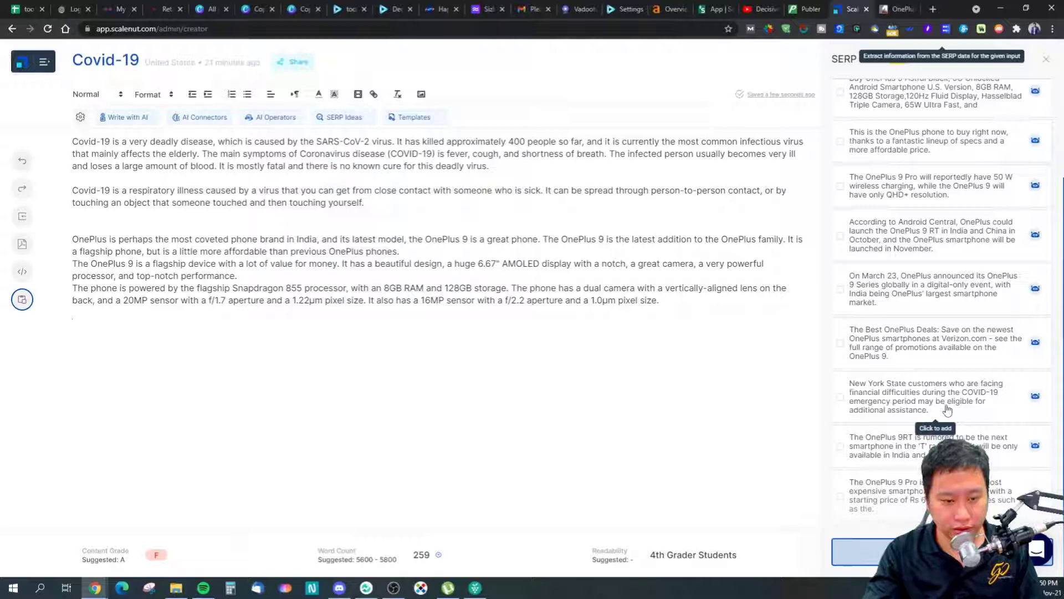
scroll(947, 411, up, 2)
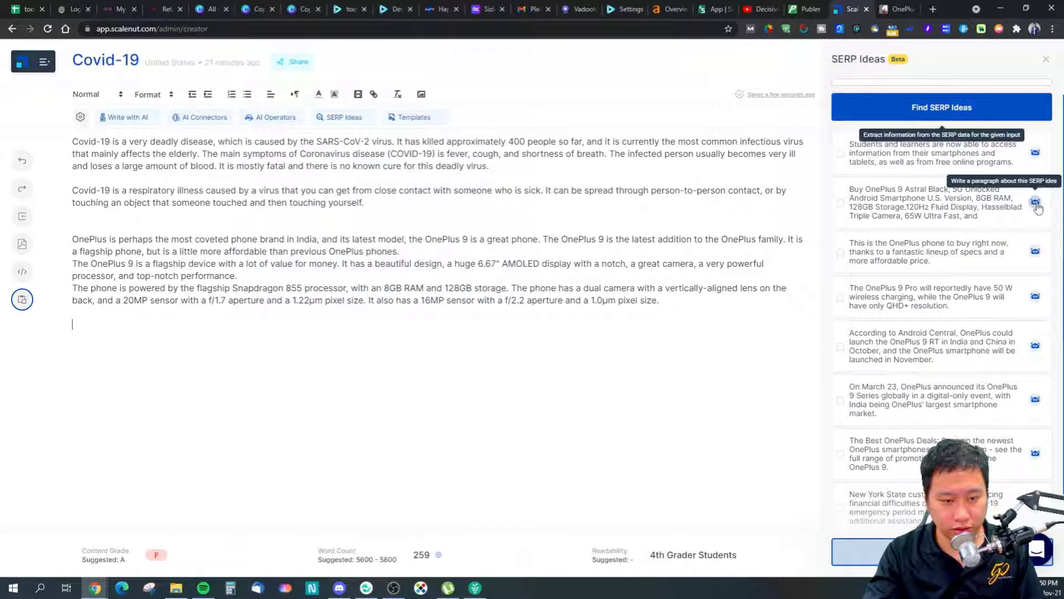
click(1036, 203)
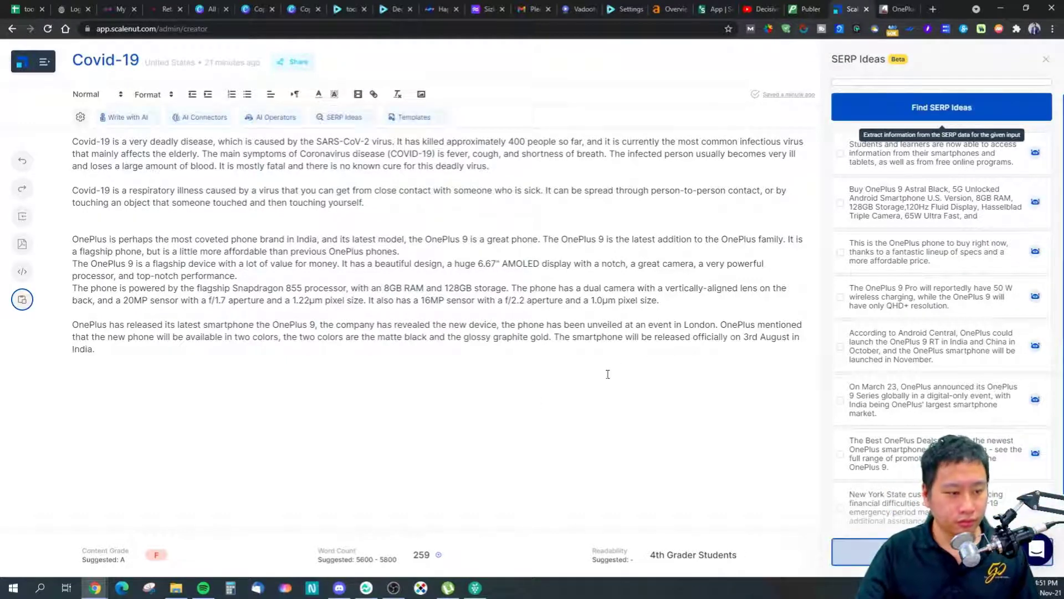
Search Google for 'oneplus 9 announcement london' and scan the results
click(886, 7)
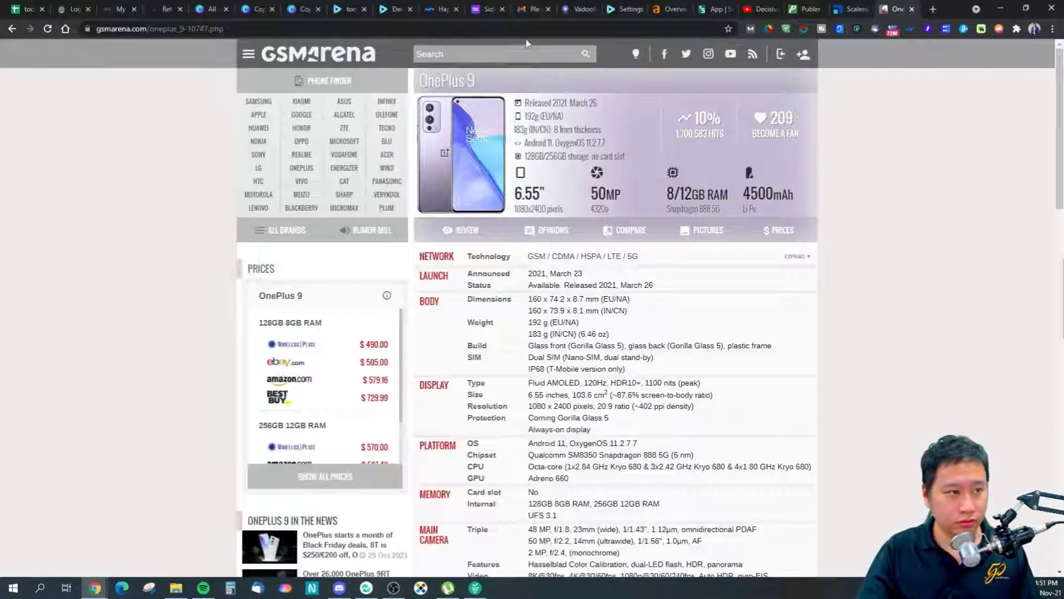
key(ctrl+l)
text(onepls)
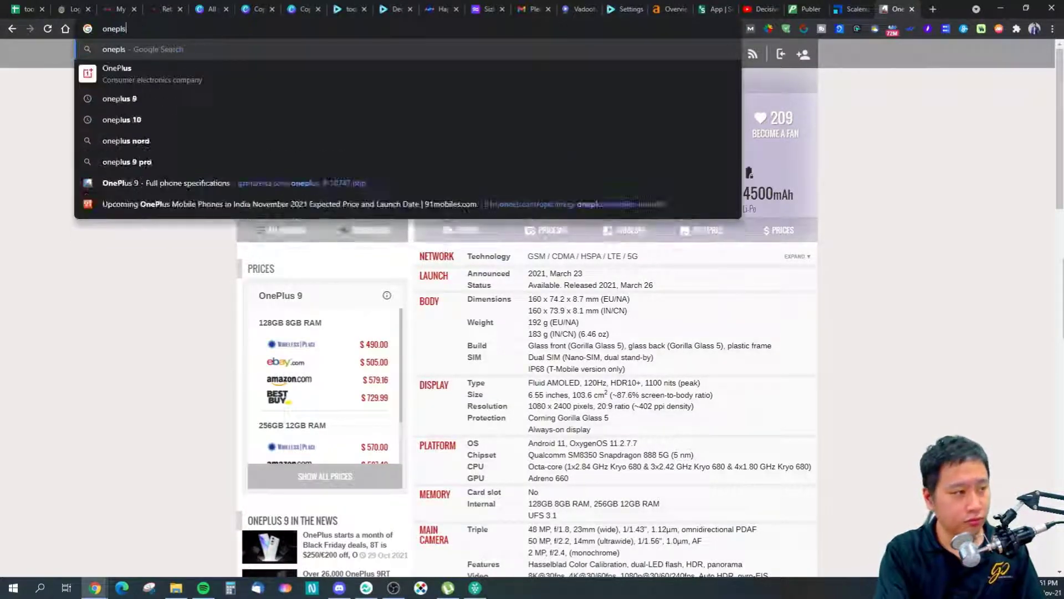
key(BackSpace)
text(us 9 a)
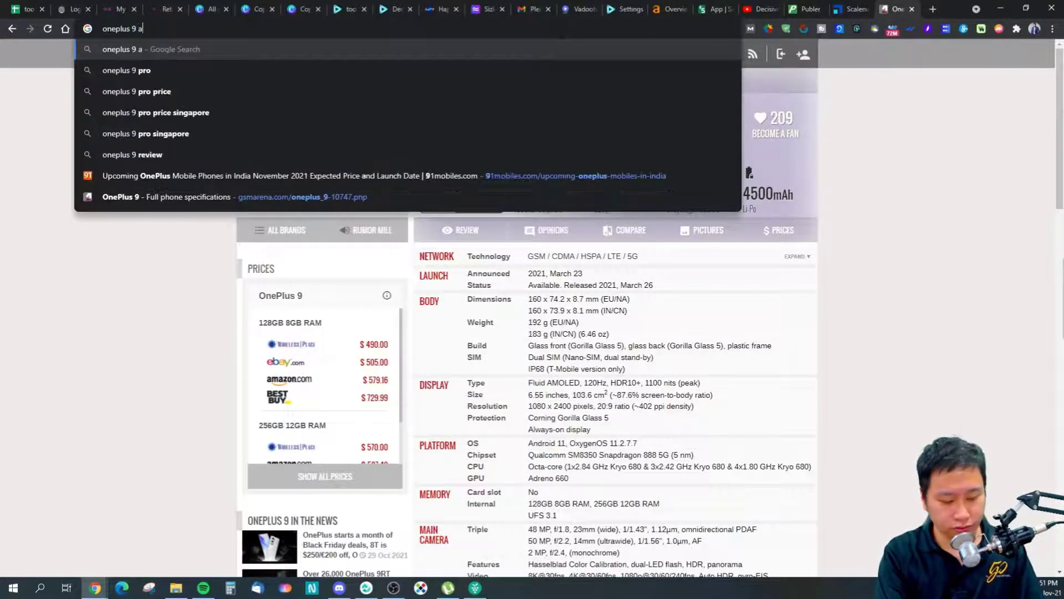
text(nnouncement london)
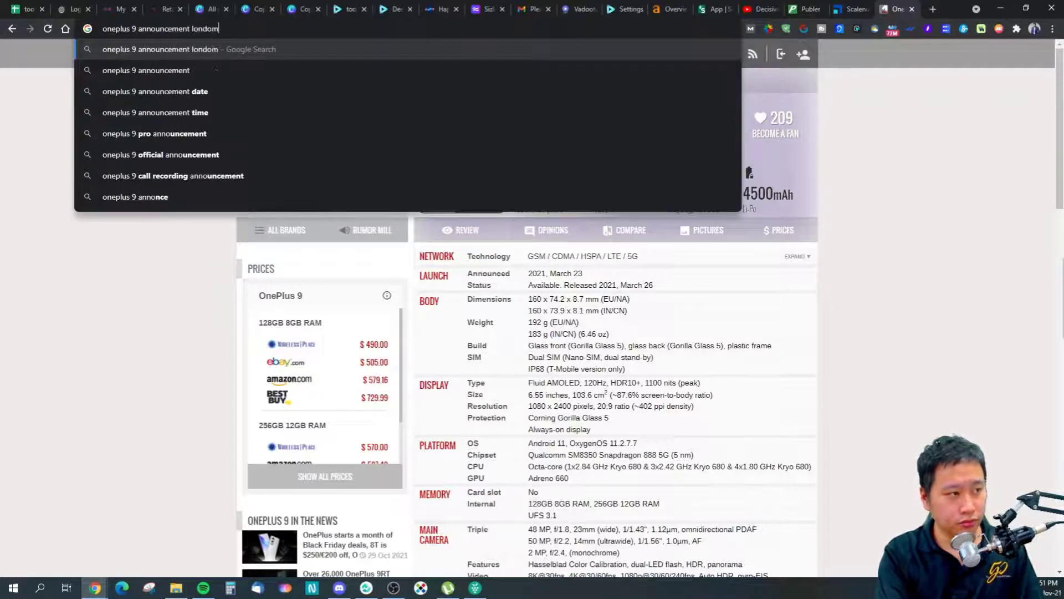
key(Return)
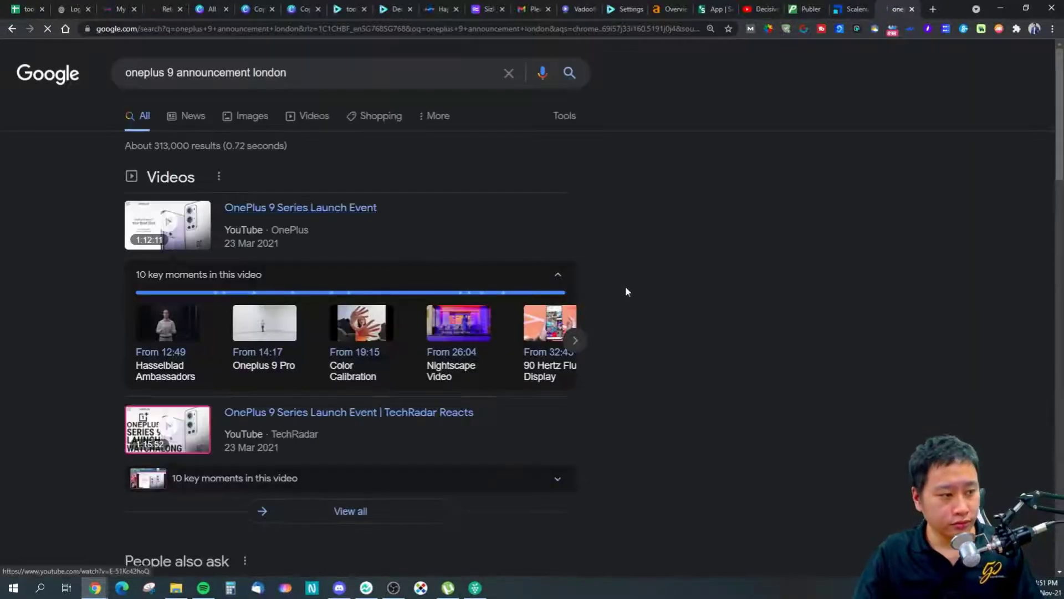
scroll(659, 297, down, 3)
scroll(687, 304, down, 5)
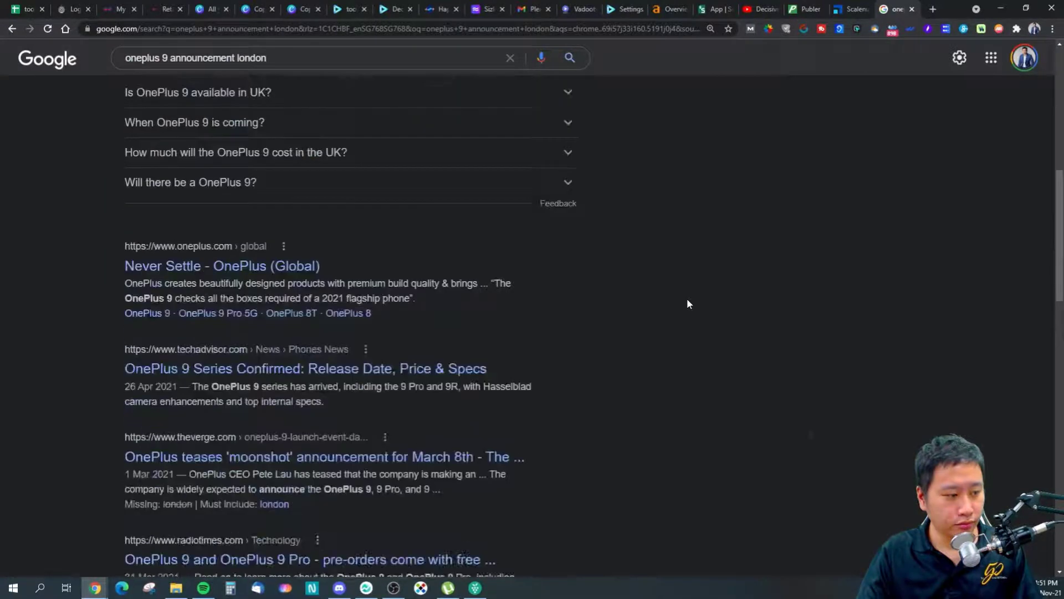
scroll(687, 304, up, 3)
scroll(687, 303, up, 6)
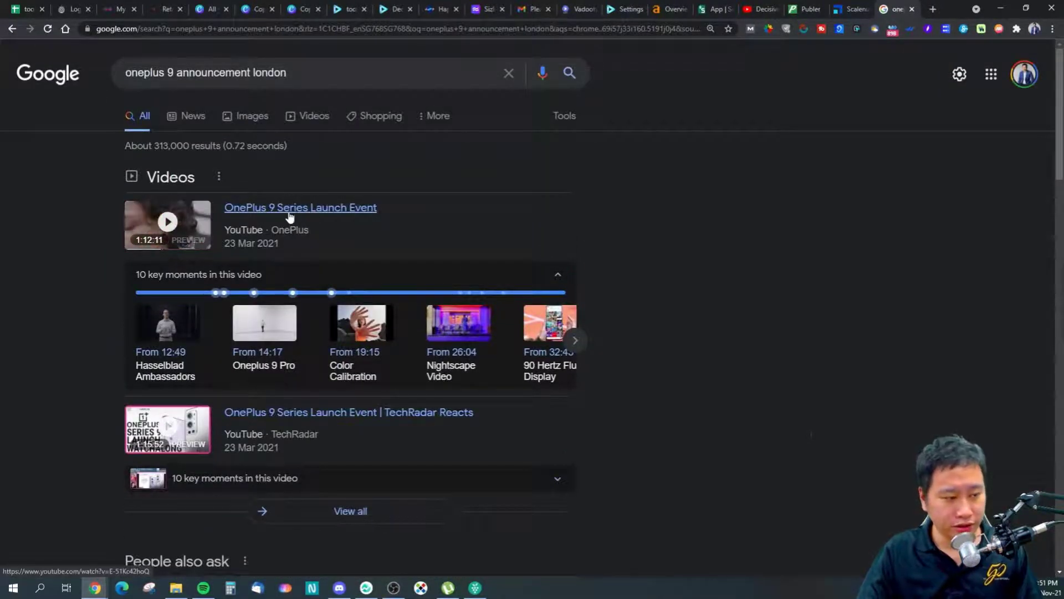
Search 'oneplus 9 launch event' and open the OnePlus 9 Series Launch Event livestream
drag(286, 73, 177, 73)
text(launch event)
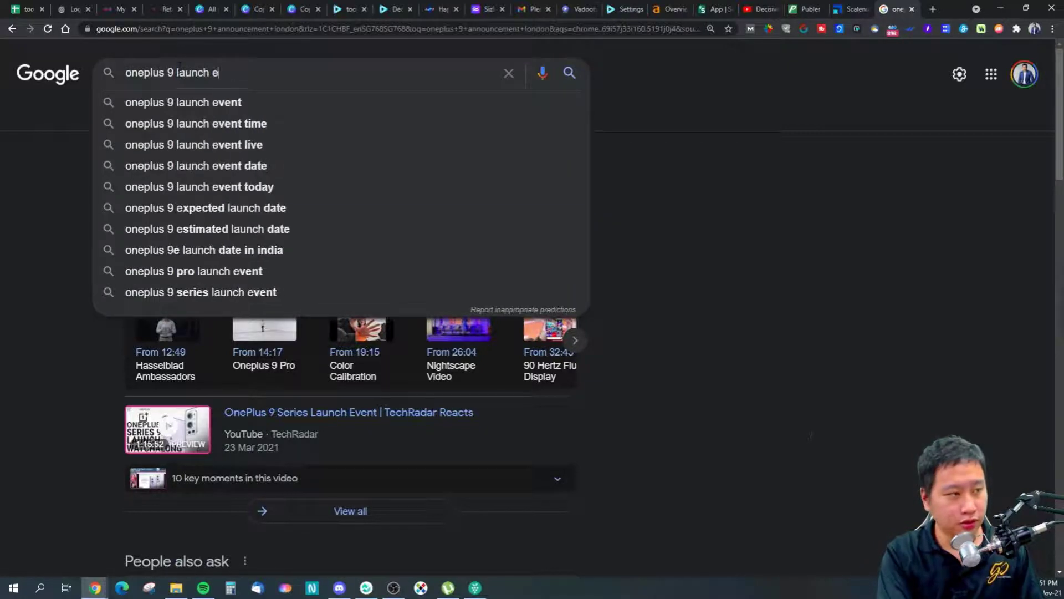
key(Return)
scroll(647, 352, down, 10)
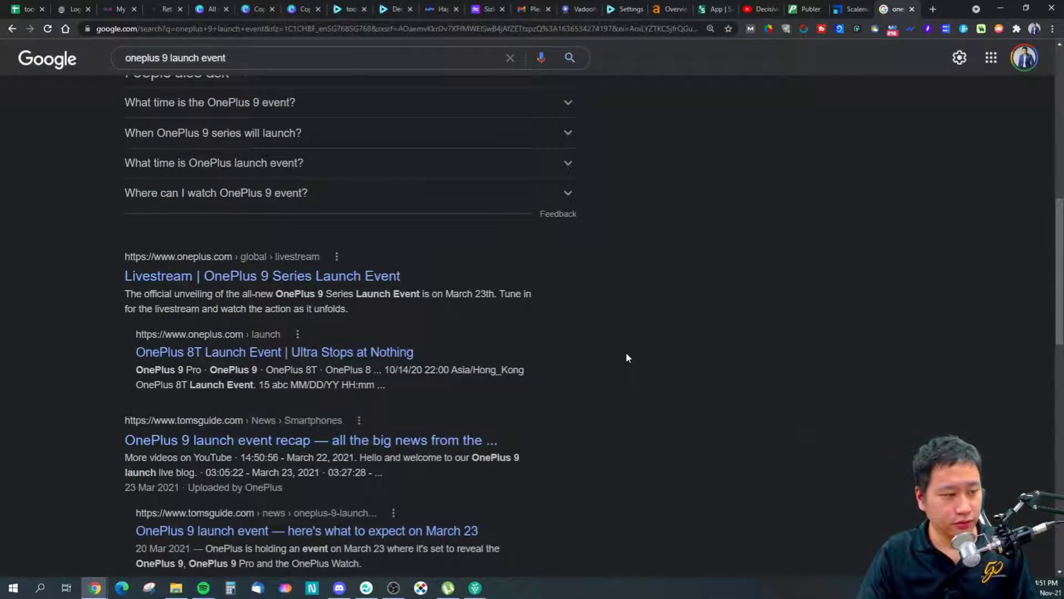
click(375, 280)
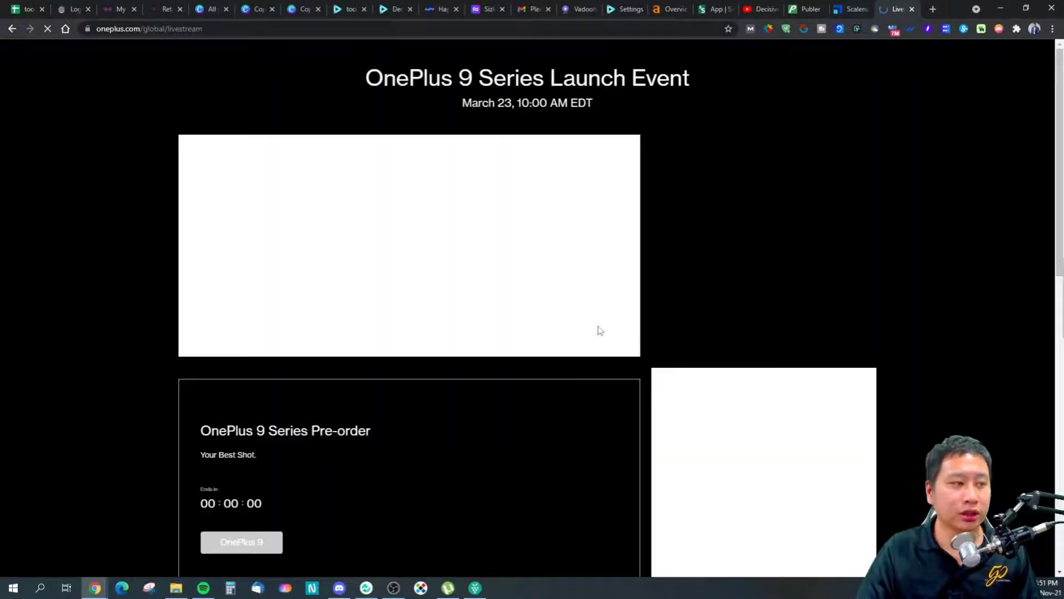
scroll(566, 324, down, 5)
scroll(536, 320, down, 5)
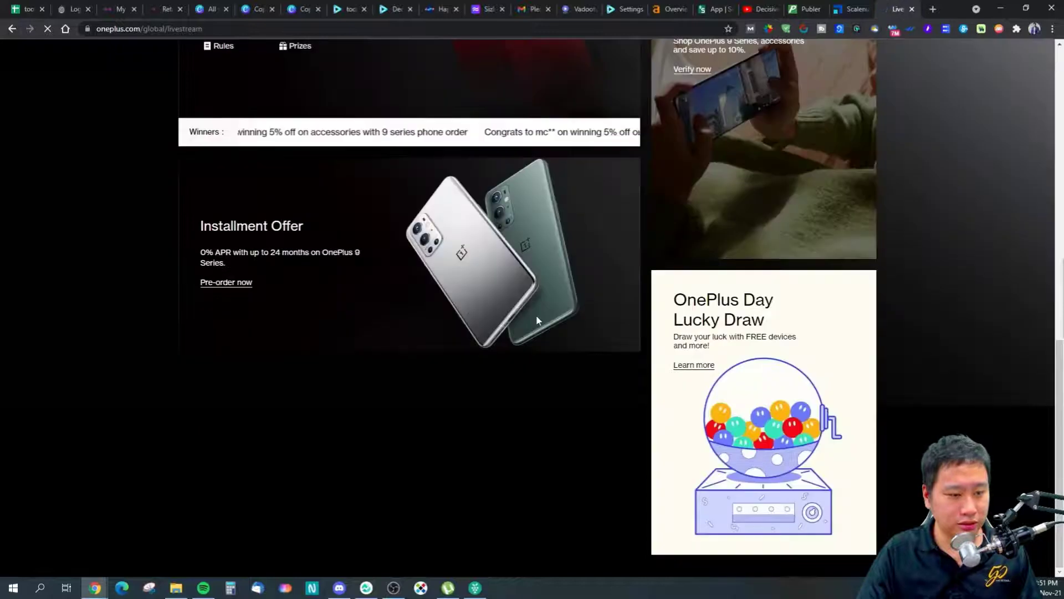
scroll(532, 318, up, 8)
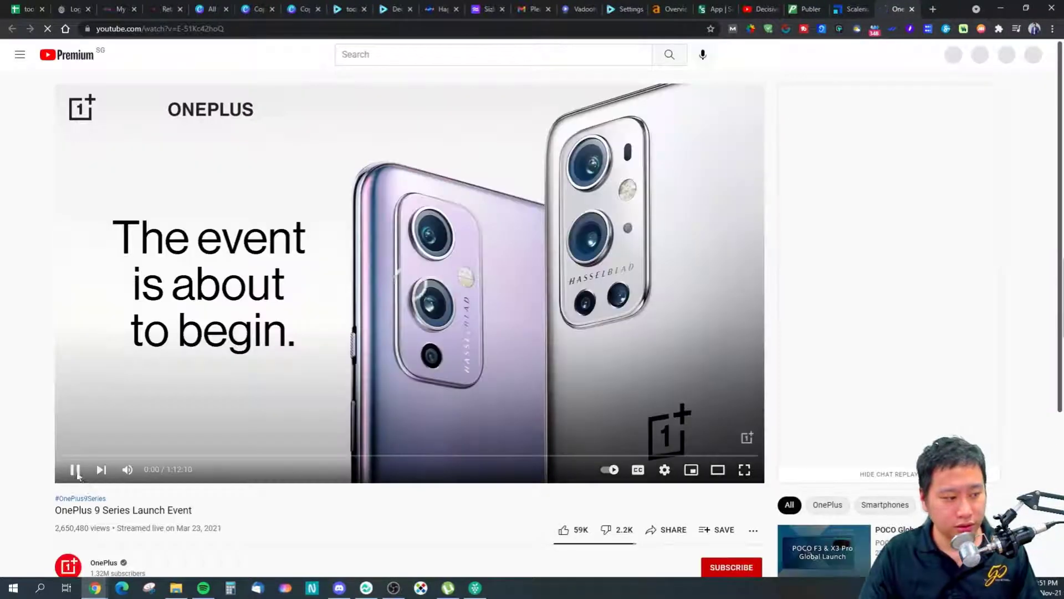
Pause the launch event video, expand its full description, and jump to 10:17
click(74, 469)
scroll(115, 415, down, 4)
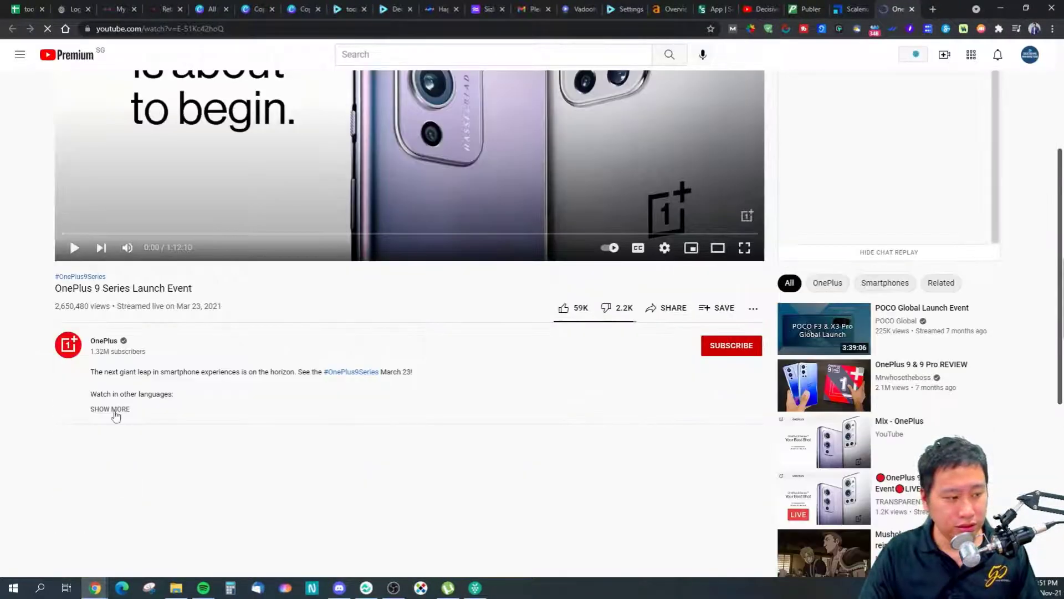
click(115, 411)
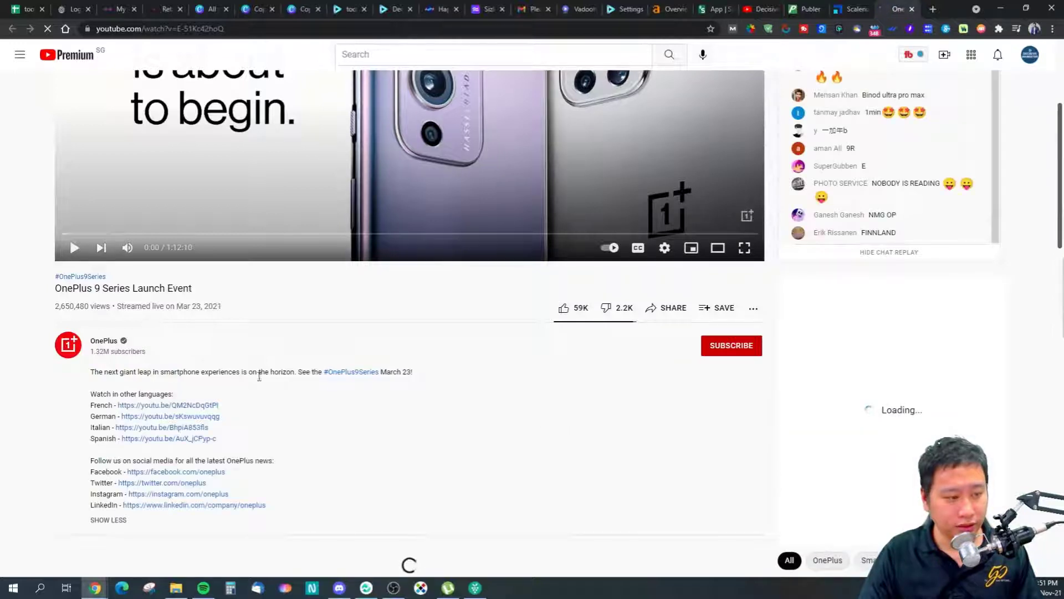
scroll(325, 342, up, 1)
scroll(325, 341, up, 2)
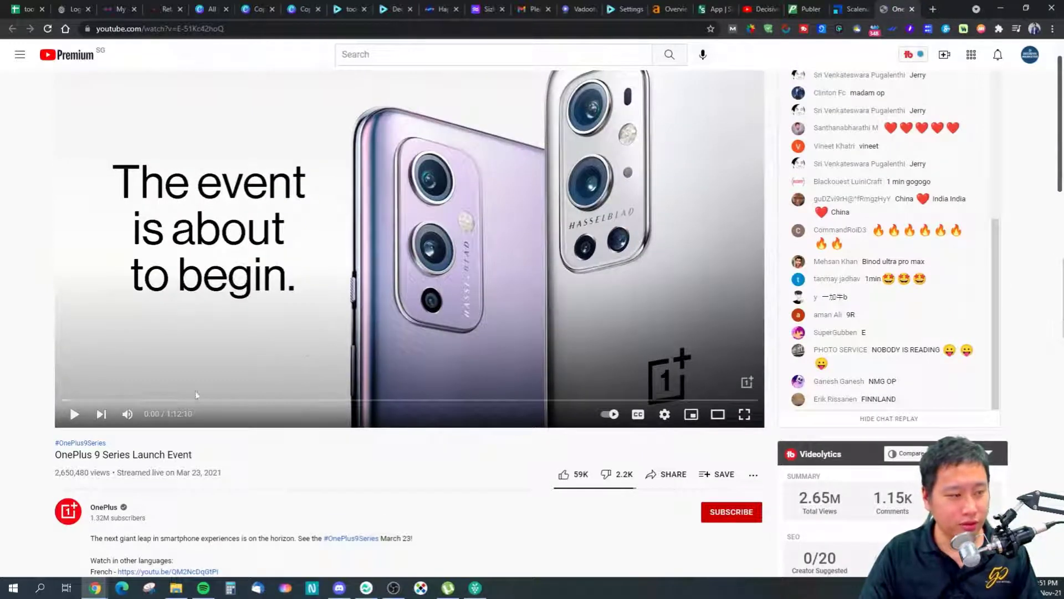
click(161, 401)
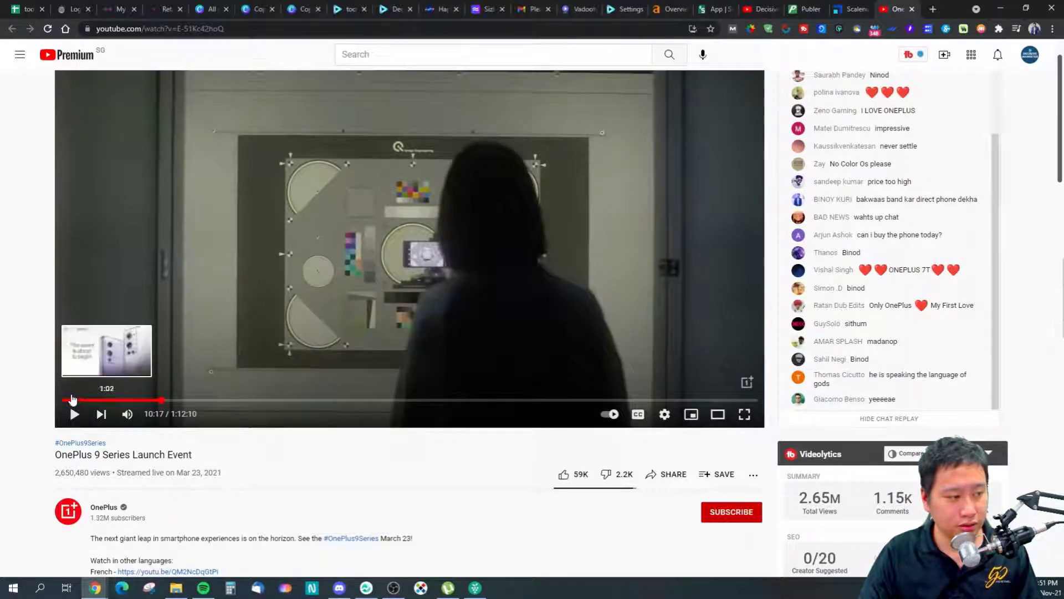
scroll(518, 463, down, 15)
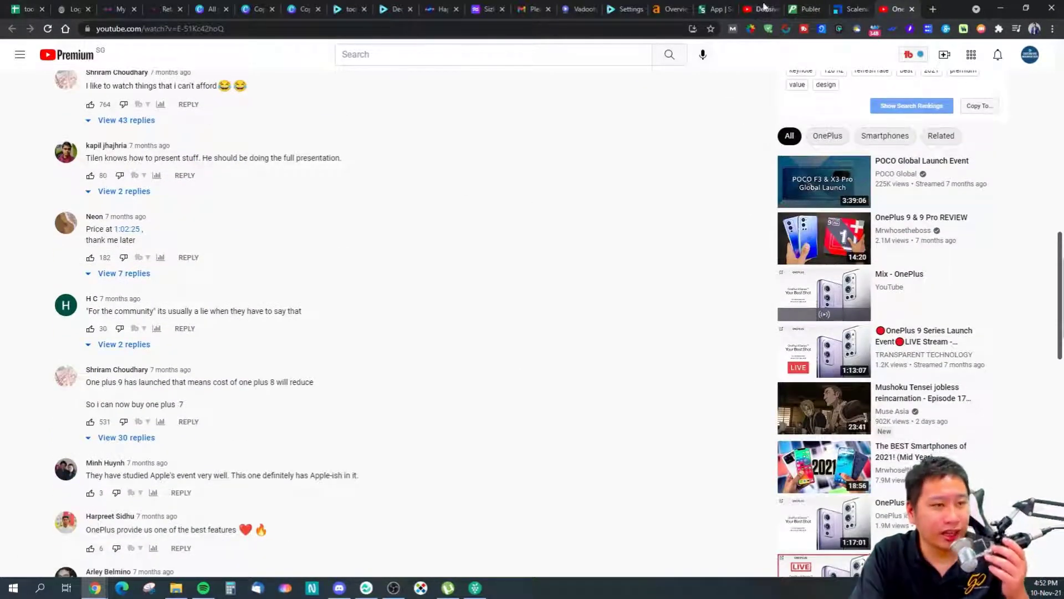
Select the draft's 3rd August India release sentence, then start a search for 'oneplus 9 india'
click(858, 8)
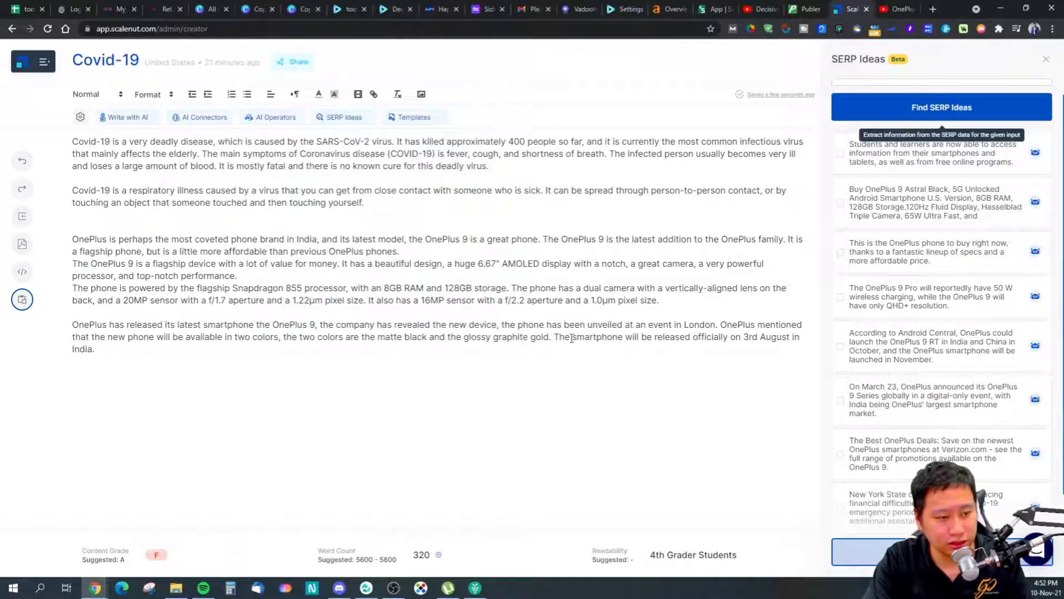
drag(556, 338, 96, 350)
key(ctrl+Tab)
click(423, 25)
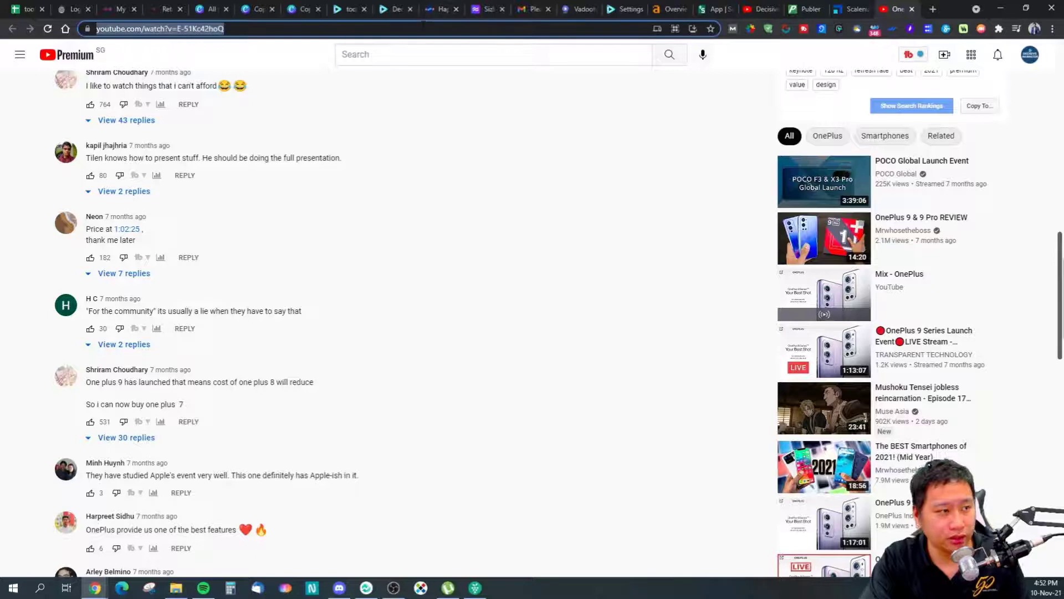
text(onepl)
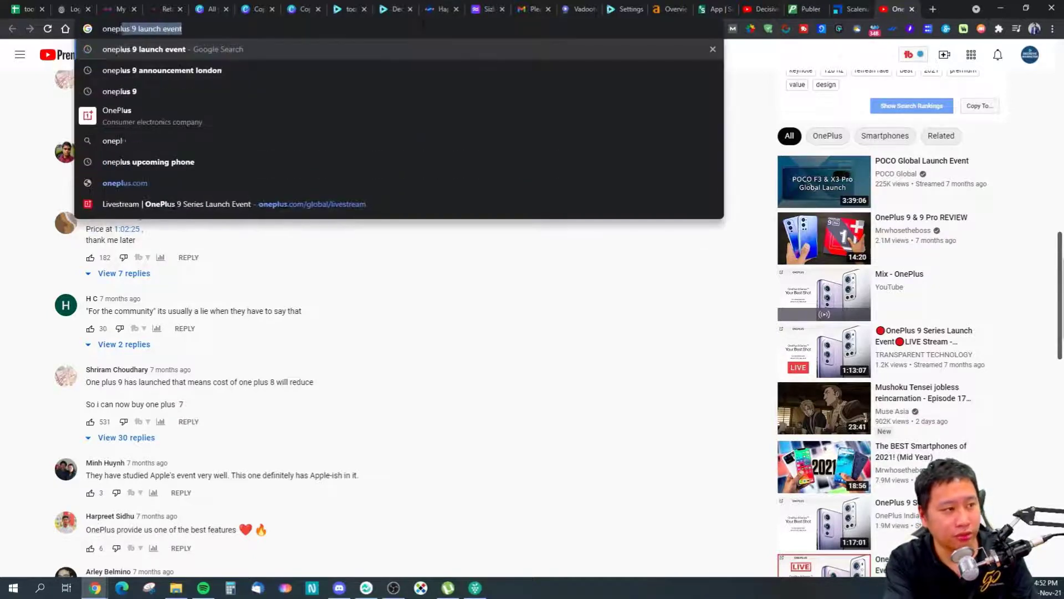
text(us 9 )
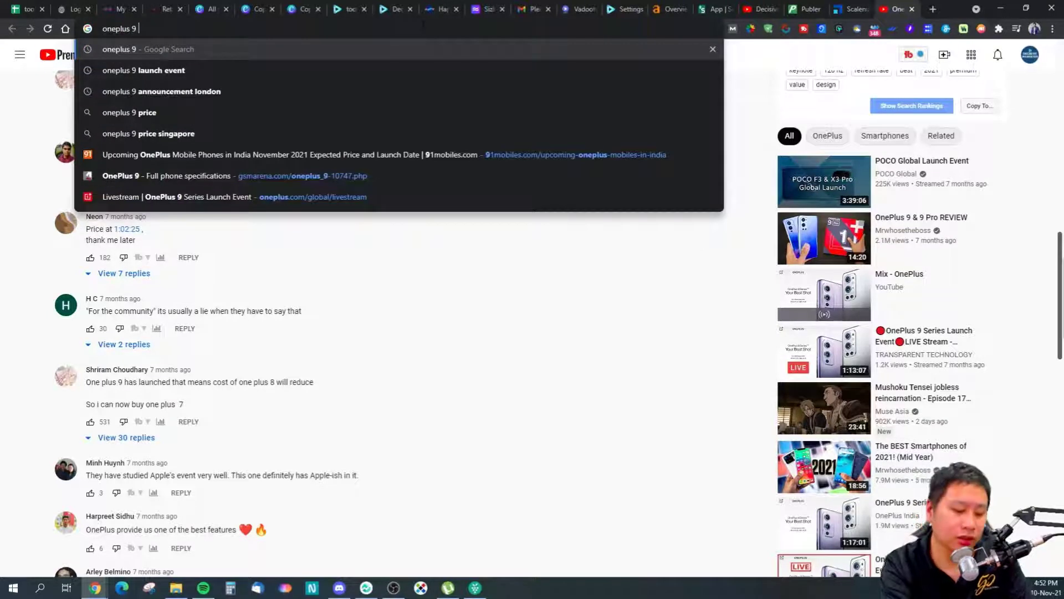
text(india price)
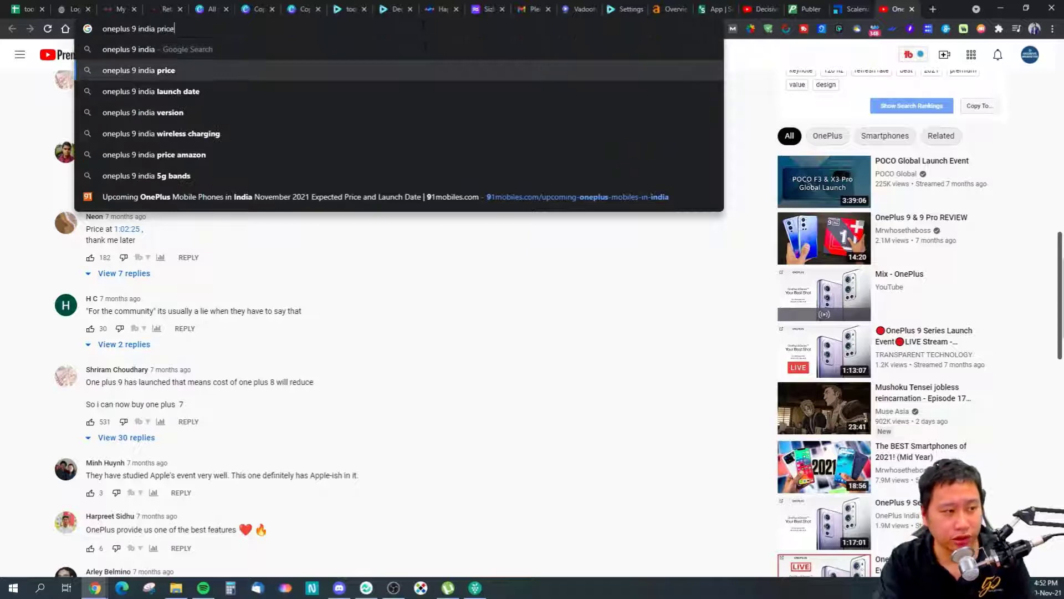
Search 'oneplus 9 india launch date' and compare it with the draft's release paragraph
key(Down)
key(Return)
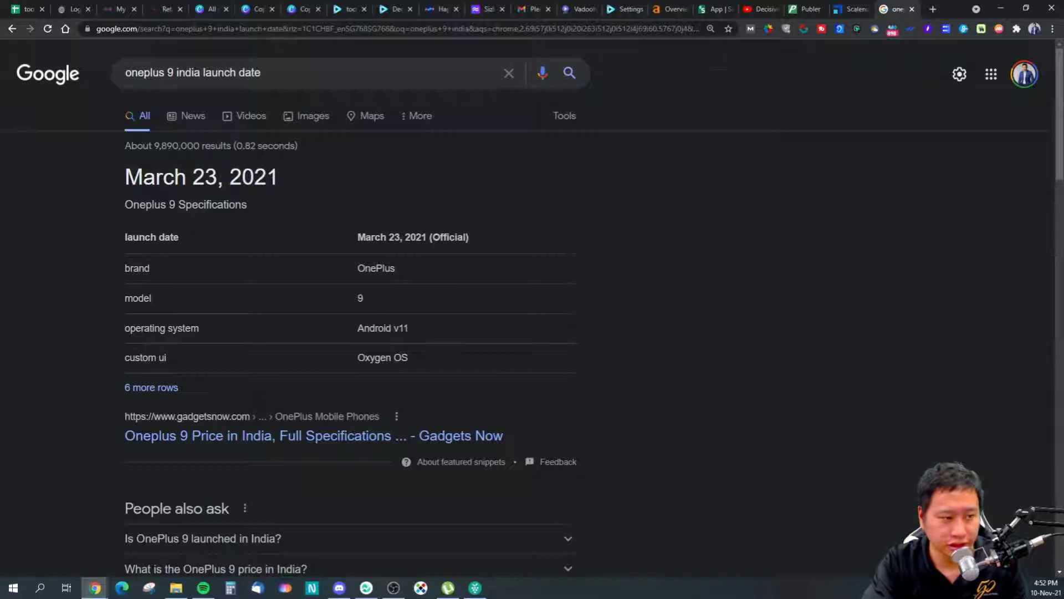
click(851, 9)
click(312, 325)
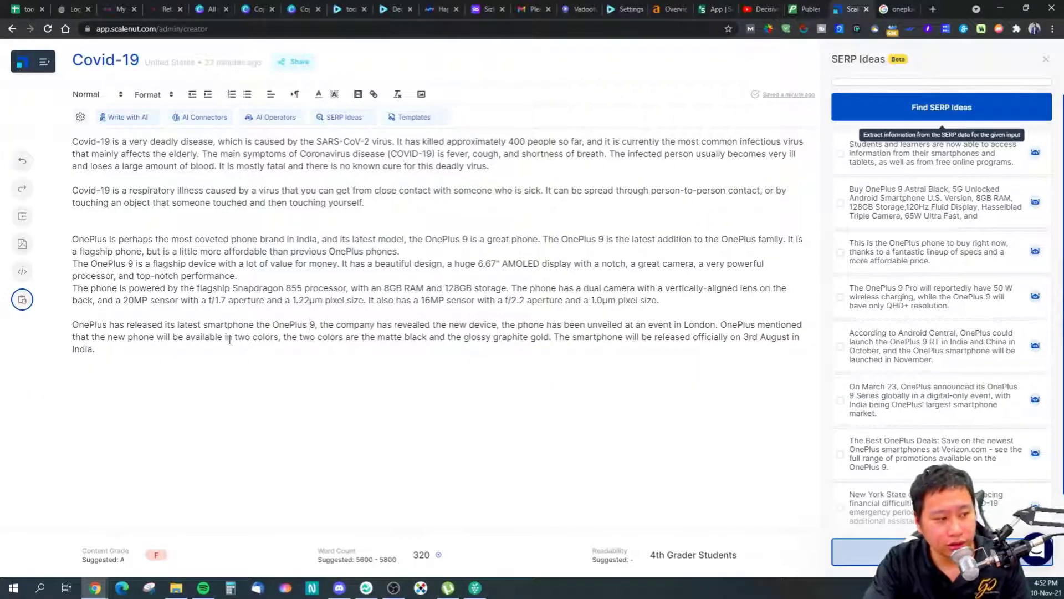
drag(262, 337, 368, 336)
click(449, 336)
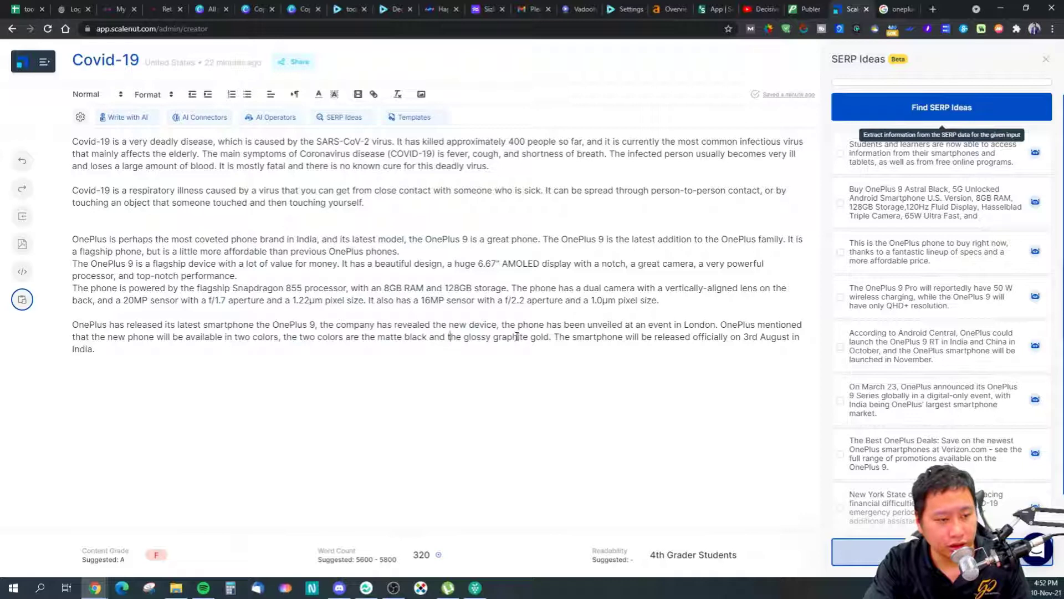
Search 'oneplus 9 colours' and highlight the colour names in the snippet
click(897, 9)
drag(261, 72, 177, 73)
text(colour)
text(s)
key(Return)
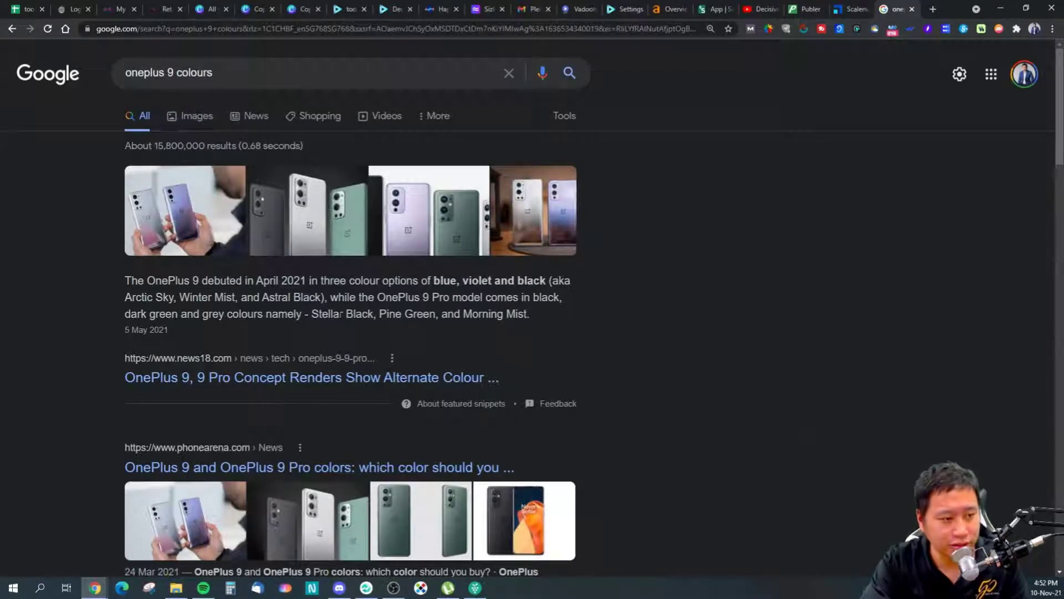
drag(308, 314, 390, 320)
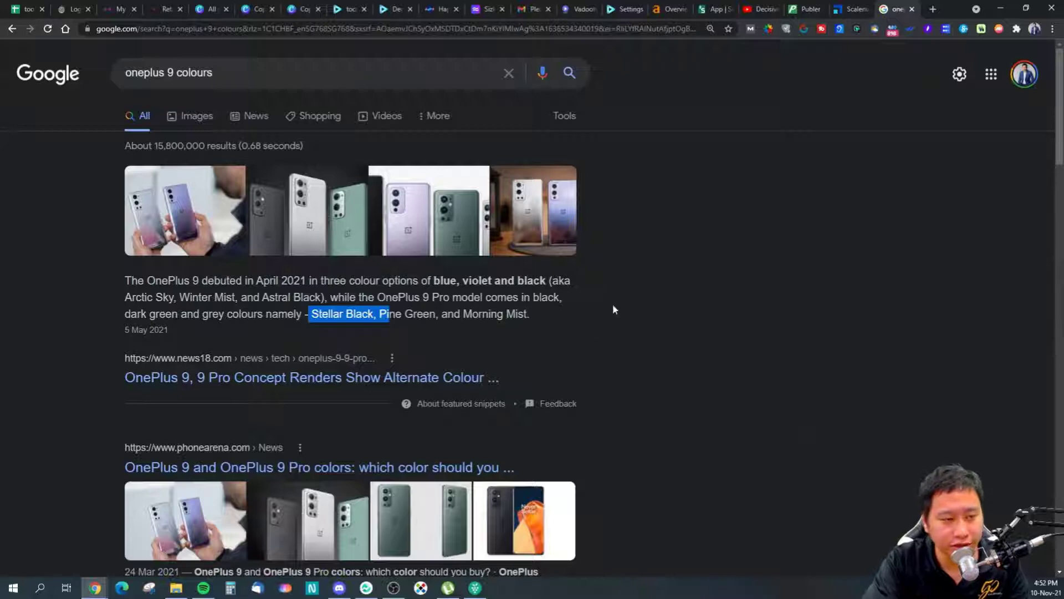
click(854, 9)
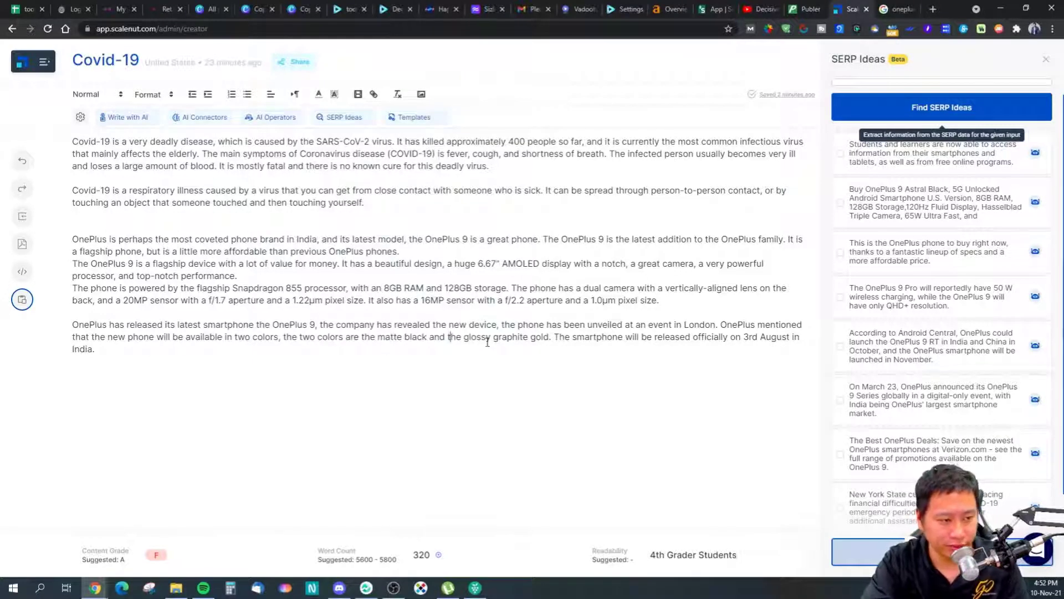
drag(476, 336, 507, 339)
click(531, 339)
click(497, 374)
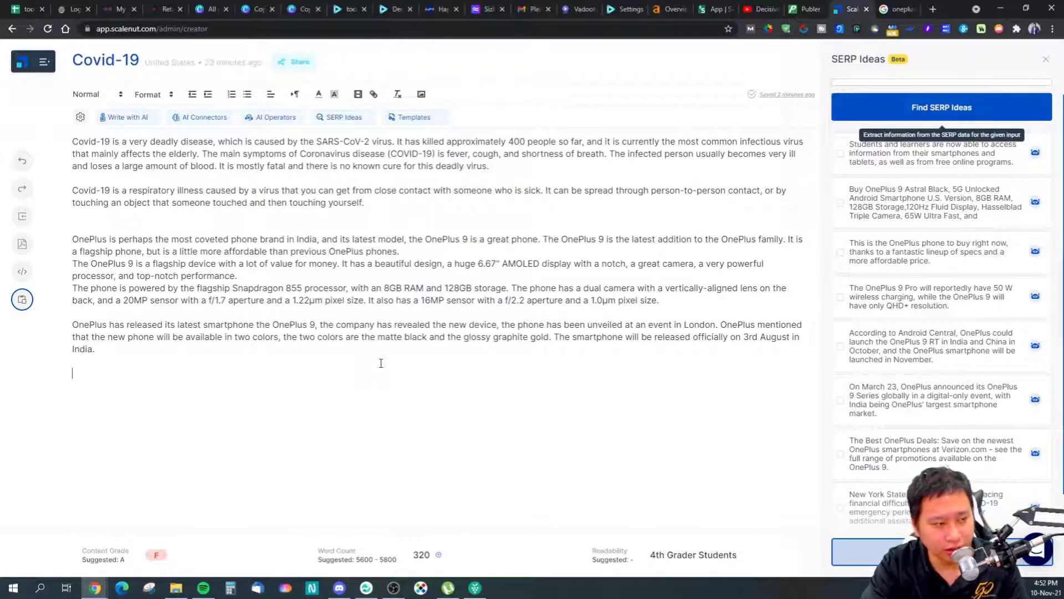
scroll(890, 370, down, 2)
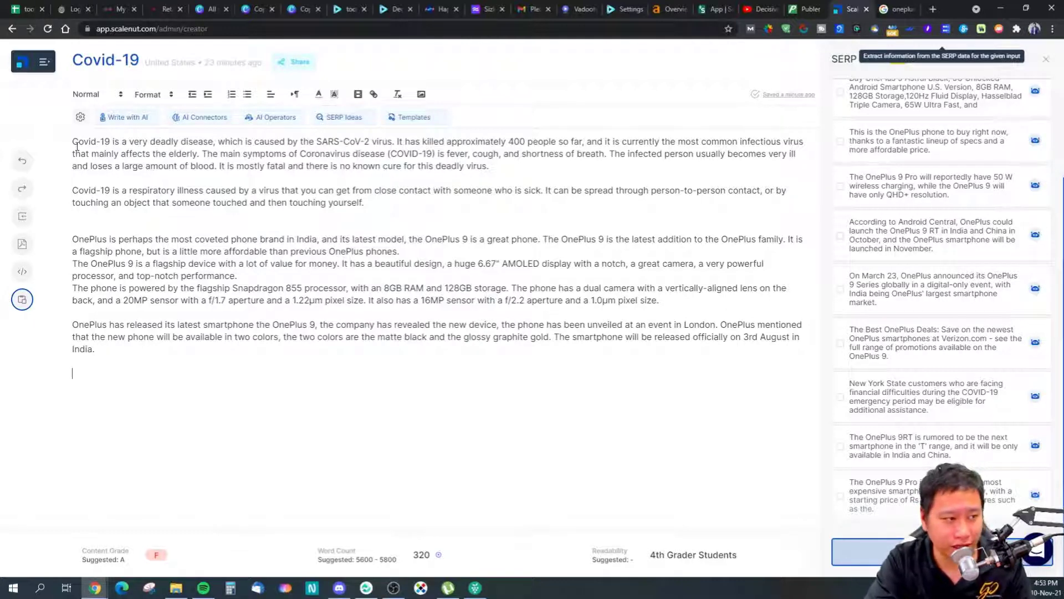
drag(72, 142, 397, 163)
click(396, 164)
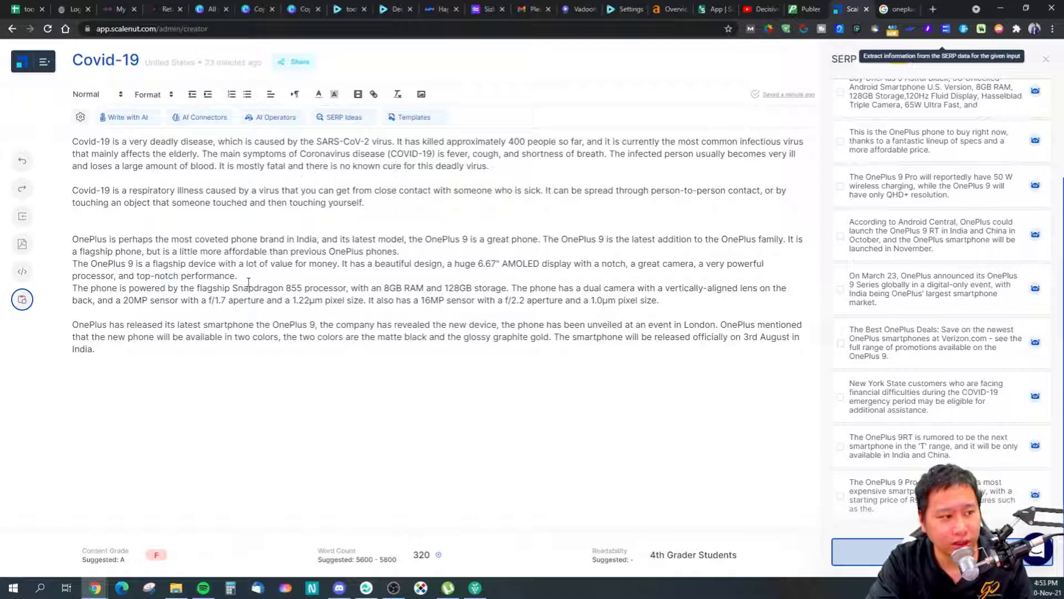
drag(166, 360, 72, 142)
Clear the document, pick the Introduction Paragraph template, and type the heading 'What is COVID-19?'
key(BackSpace)
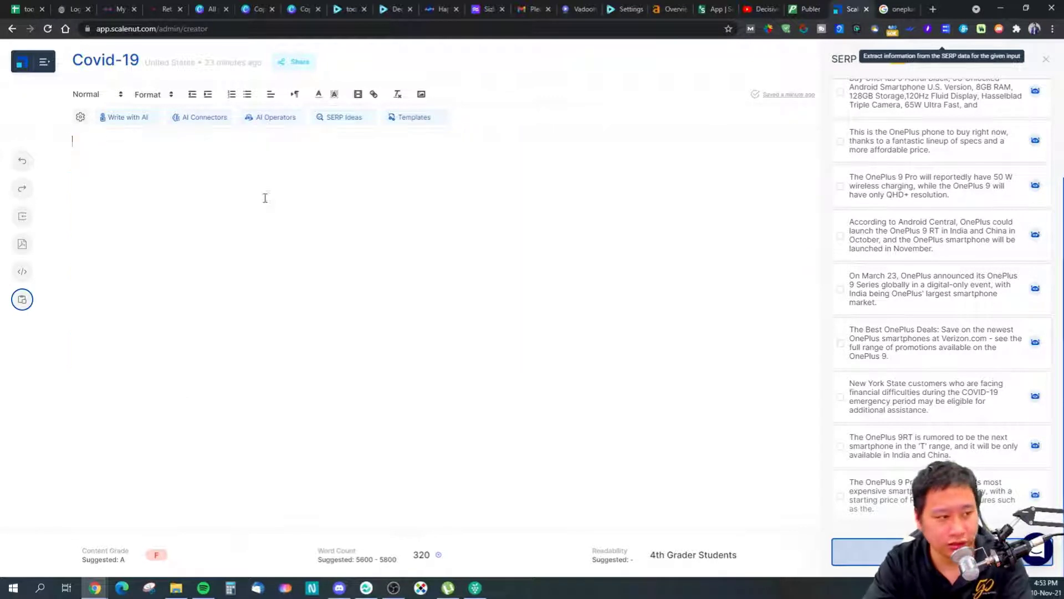
click(426, 122)
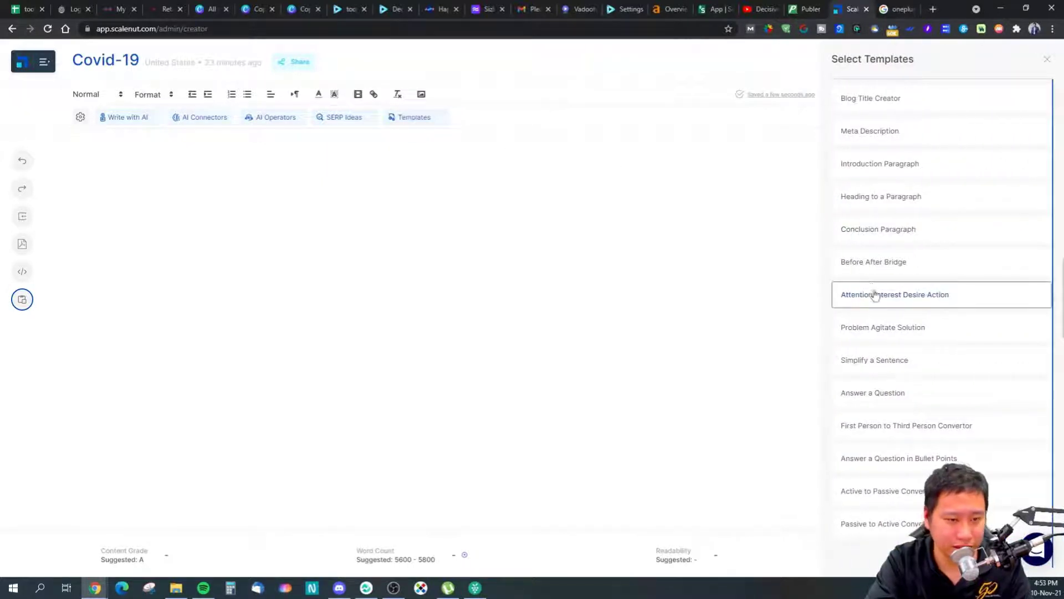
click(892, 165)
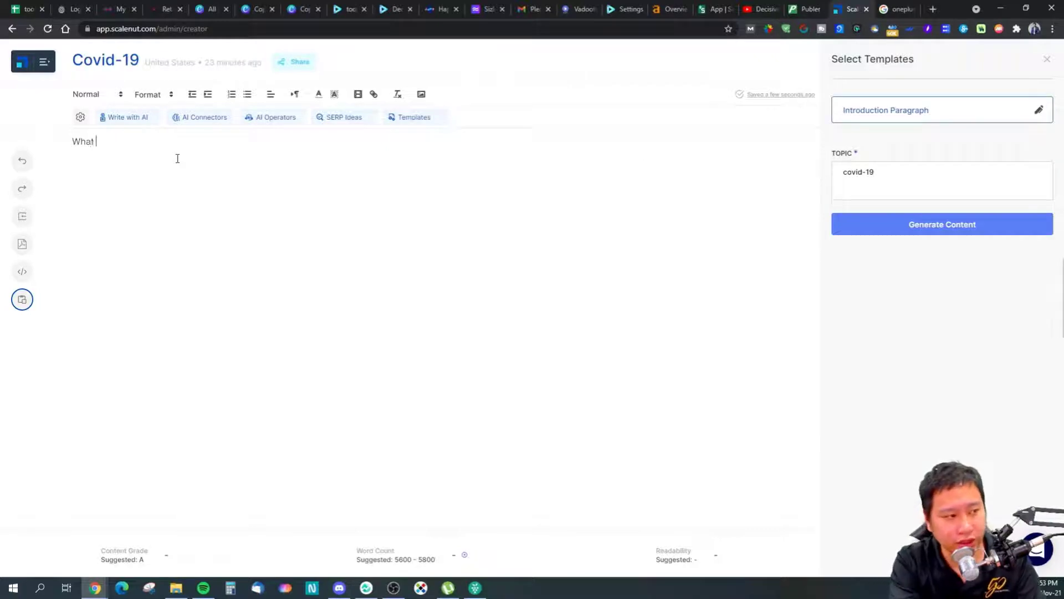
text(is coiv)
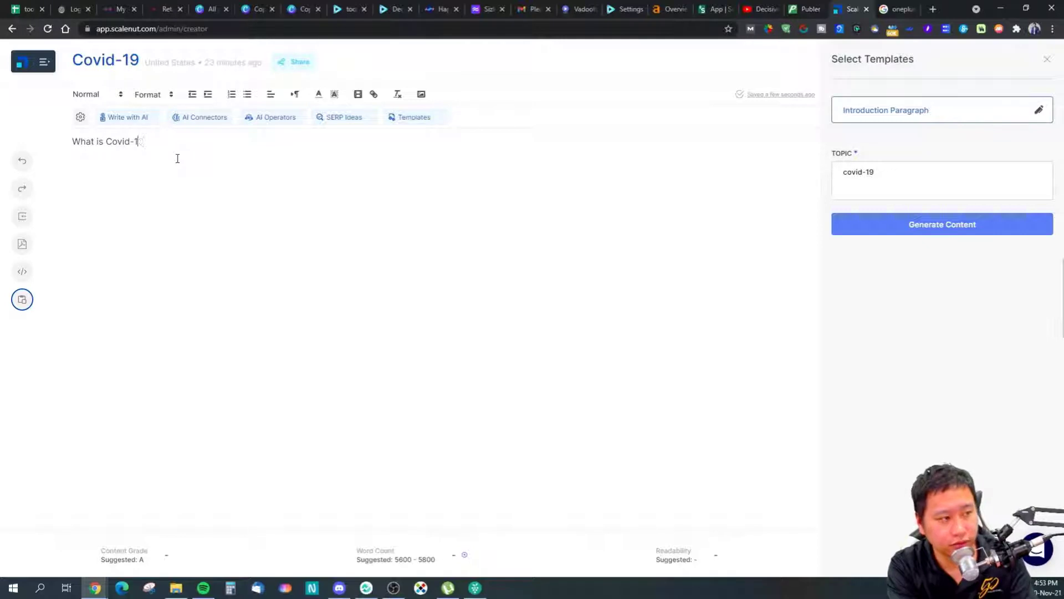
key(BackSpace)
key(BackSpace)
key(BackSpace)
key(BackSpace)
text(OVID)
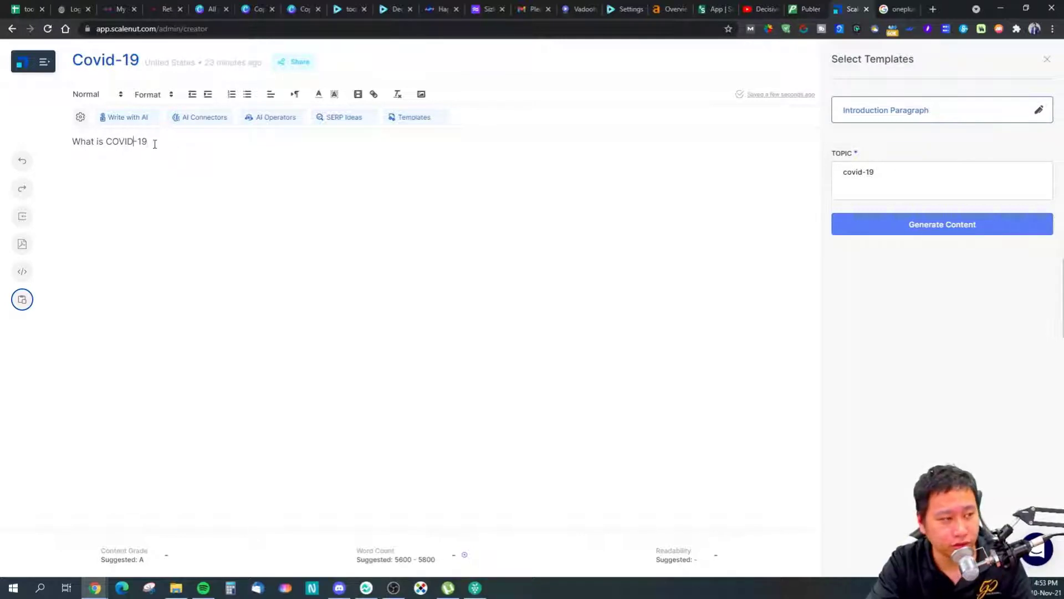
Generate a Write-with-AI paragraph and introduction paragraphs for topic 'covid-19', then close the templates
click(129, 118)
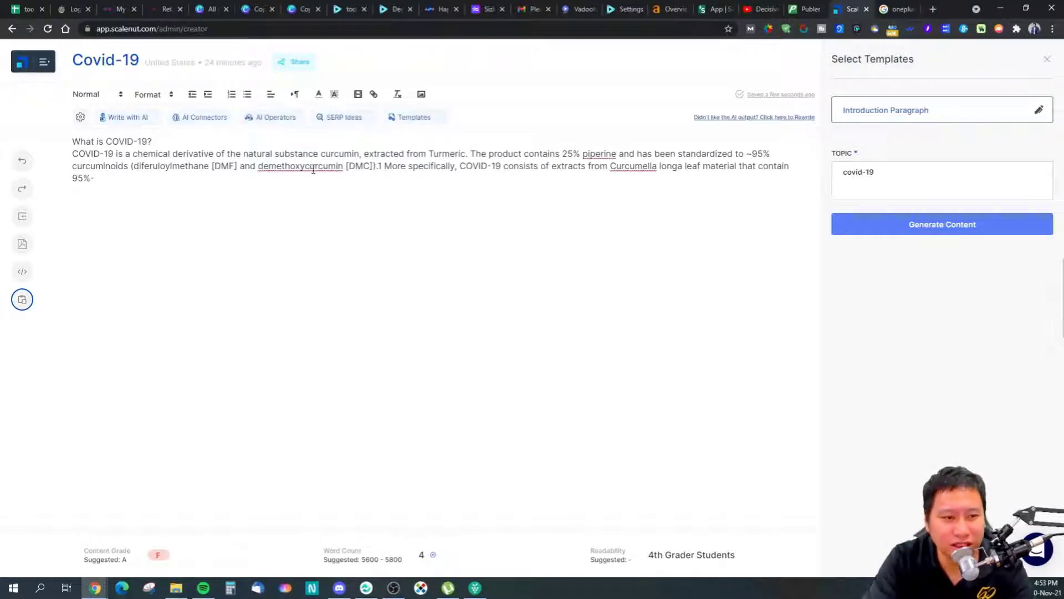
click(963, 230)
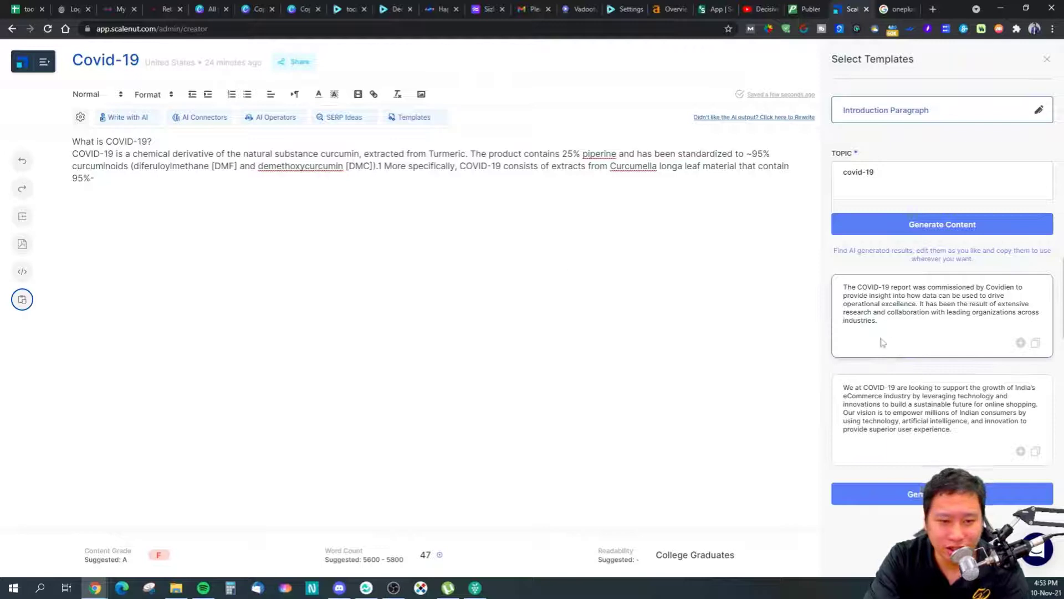
drag(875, 388, 939, 396)
click(870, 400)
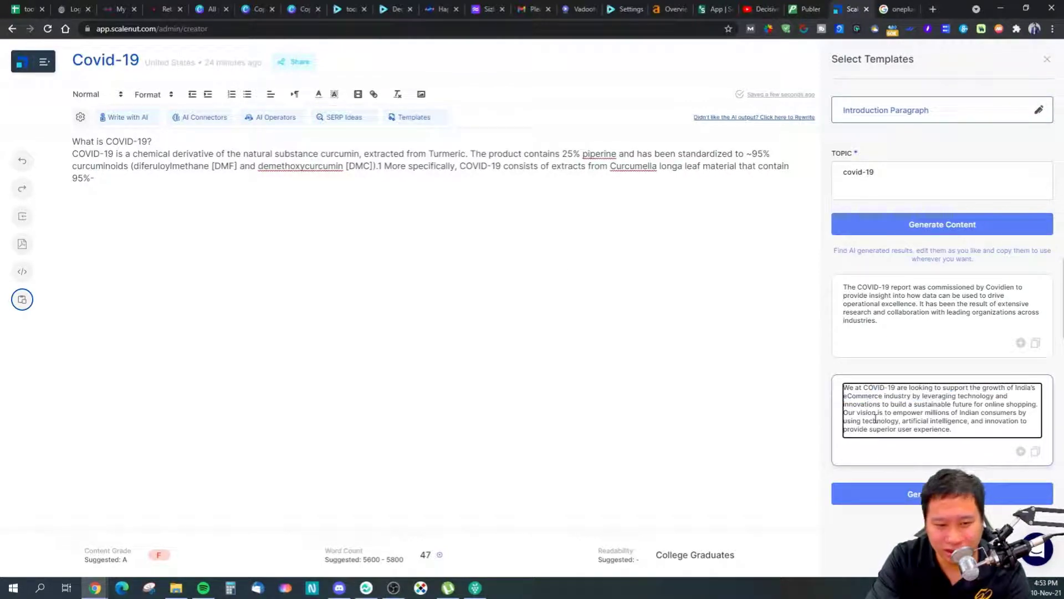
click(647, 350)
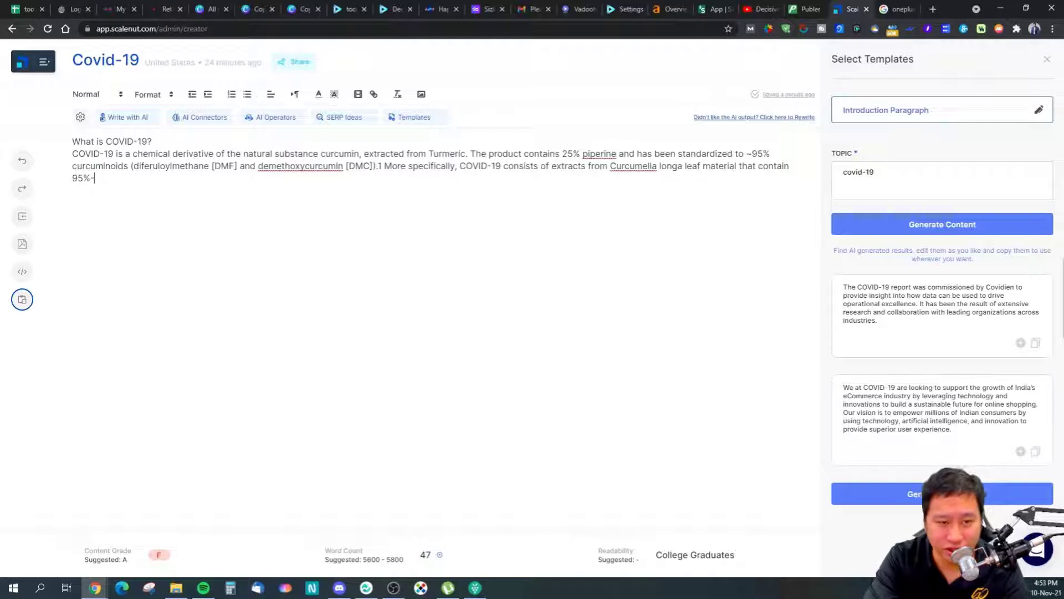
click(1047, 59)
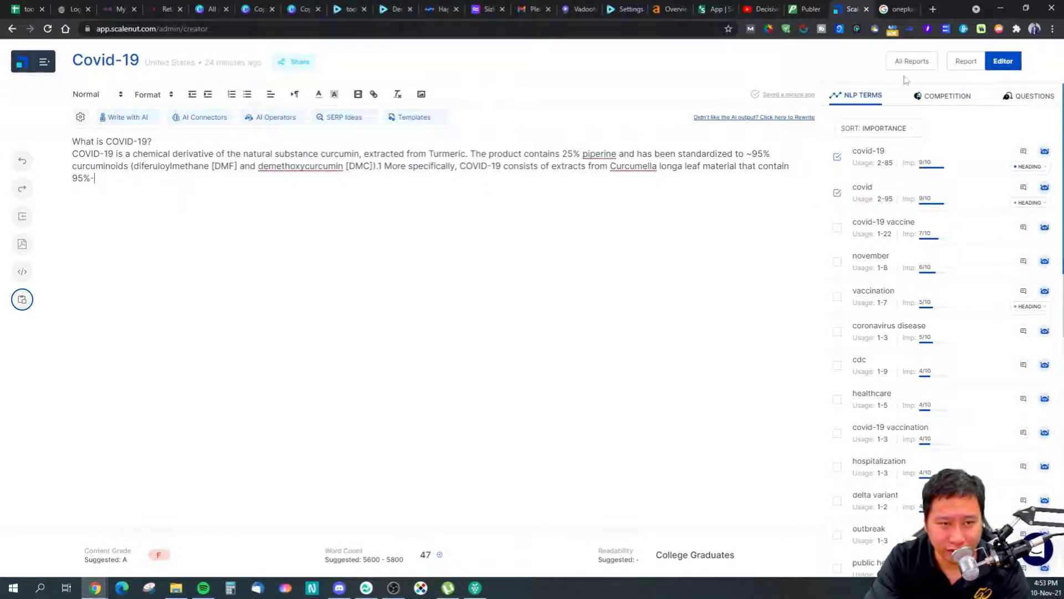
click(271, 207)
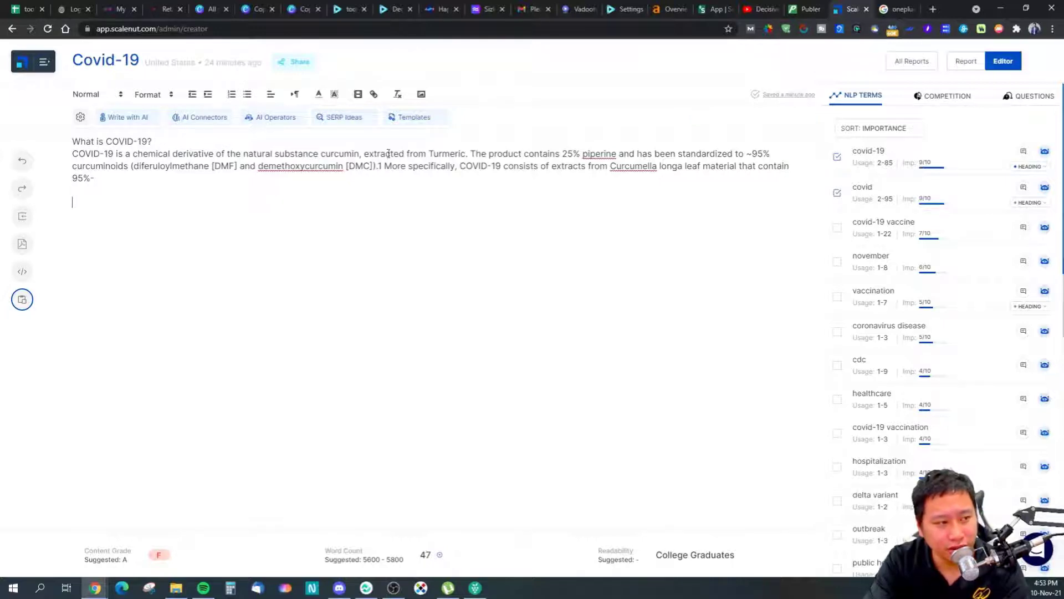
Search SERP Ideas using the pasted heading 'What is COVID-19?' as the topic
click(342, 117)
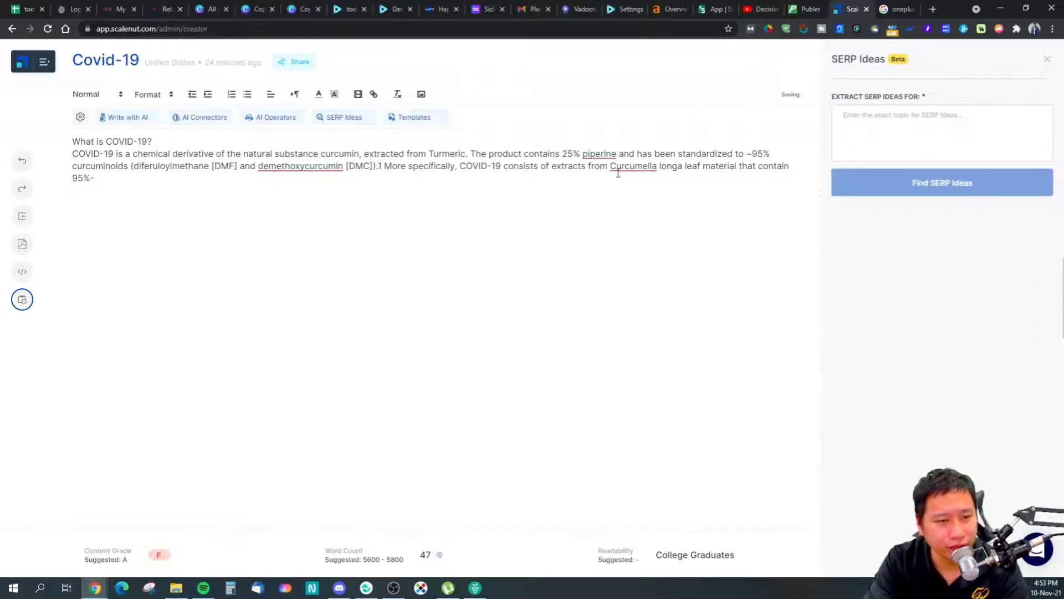
drag(152, 142, 72, 142)
key(ctrl+c)
click(923, 118)
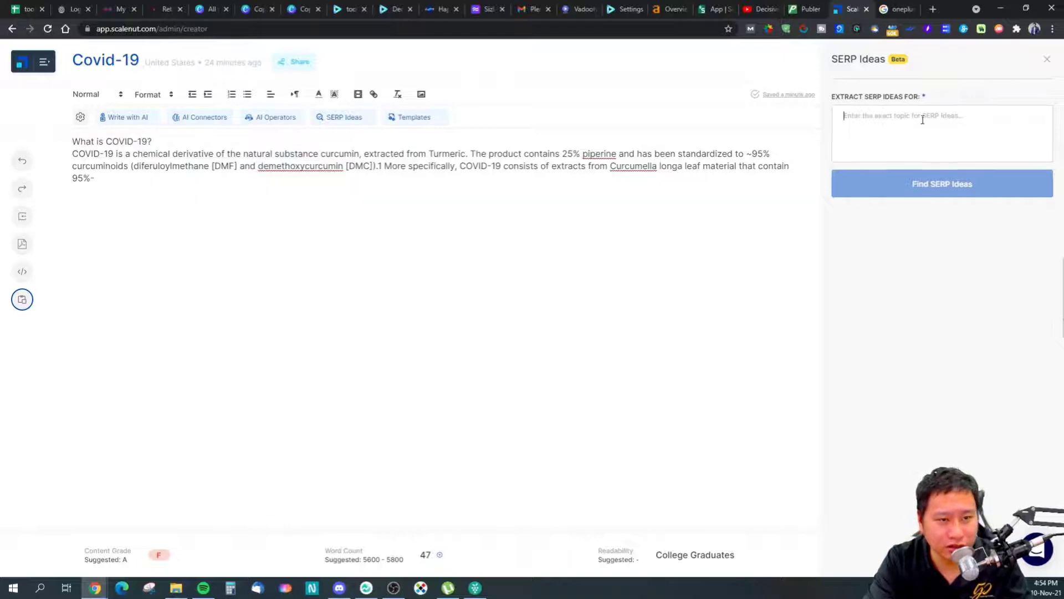
key(ctrl+v)
click(949, 189)
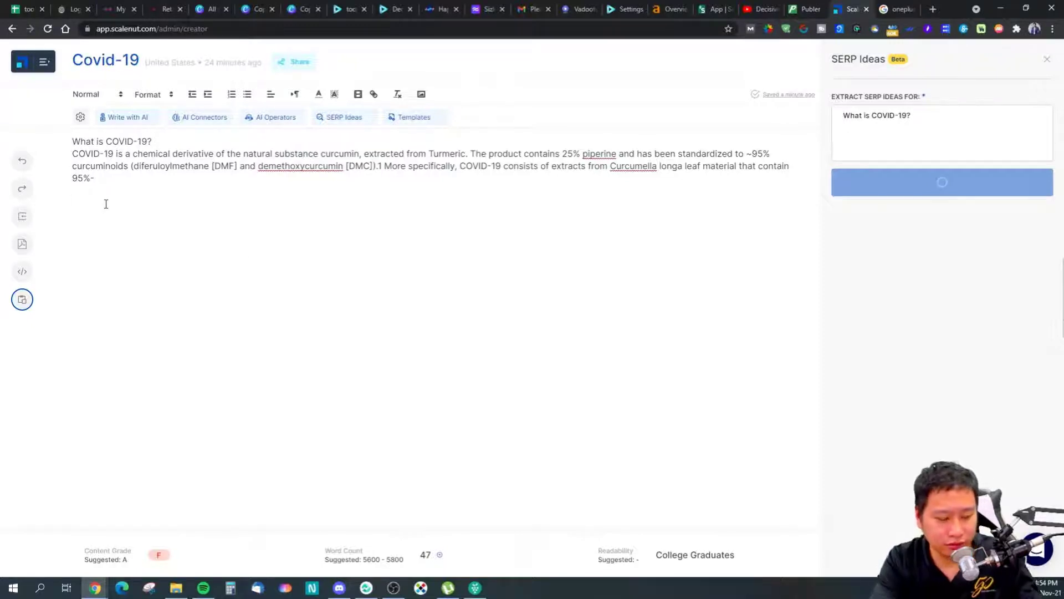
Add a second 'What is COVID-19?' heading with the third SERP idea's paragraph on spread to 30 countries
text(t is Covi)
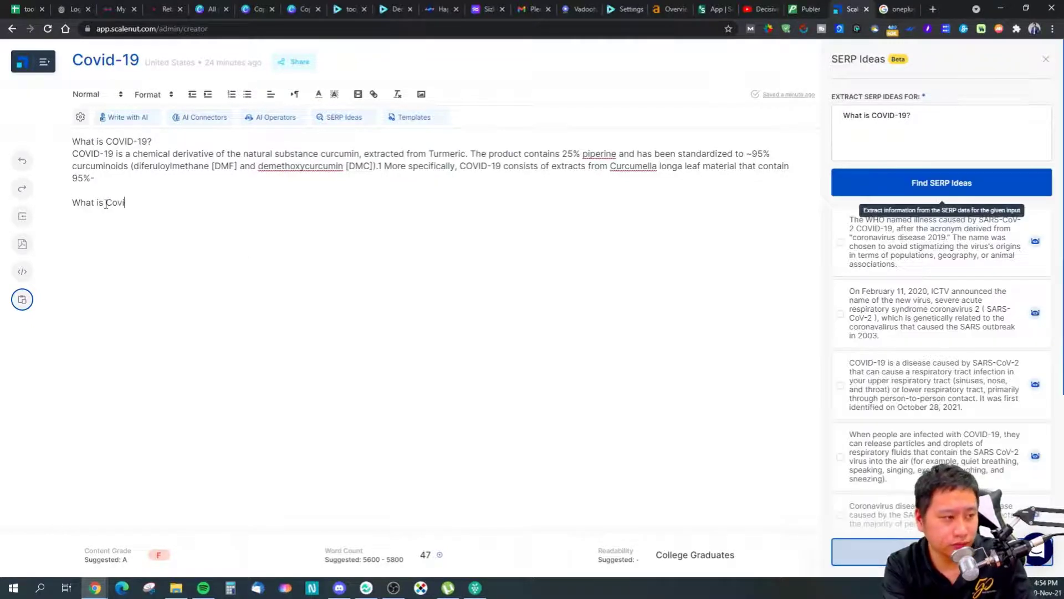
text(OVID-10)
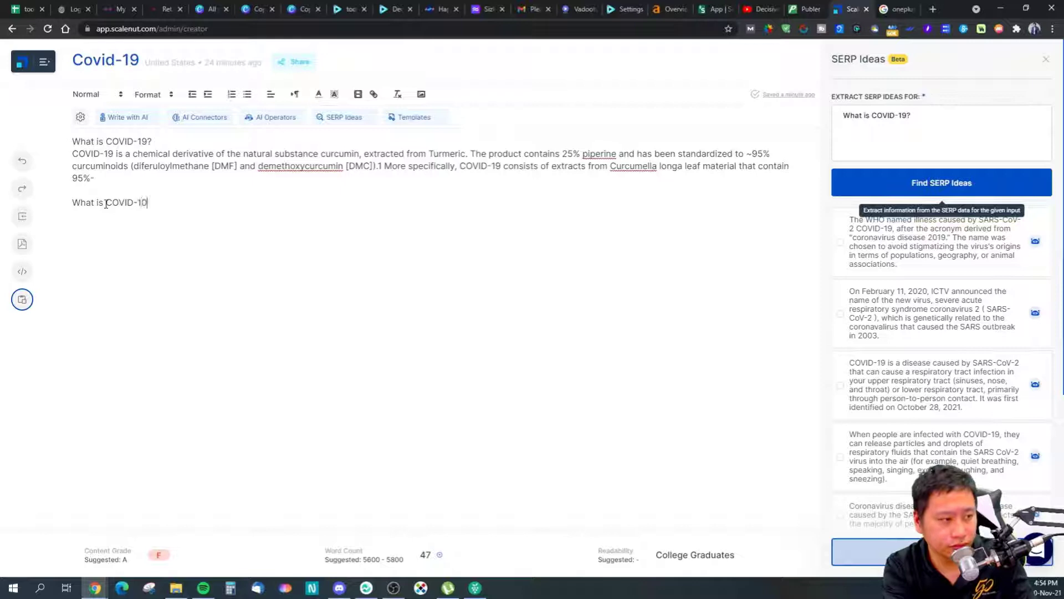
key(Return)
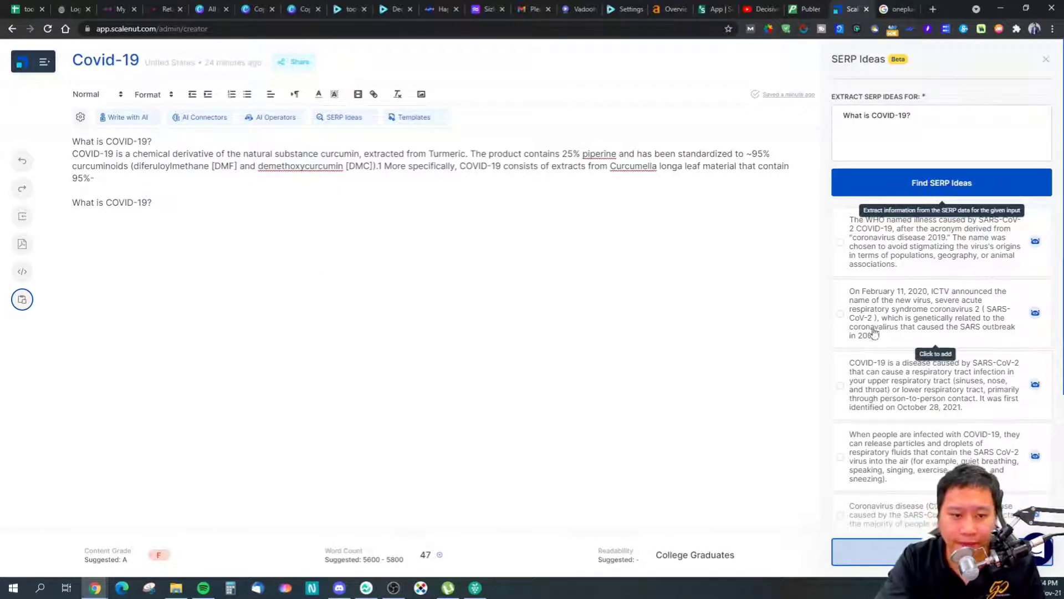
scroll(942, 360, down, 2)
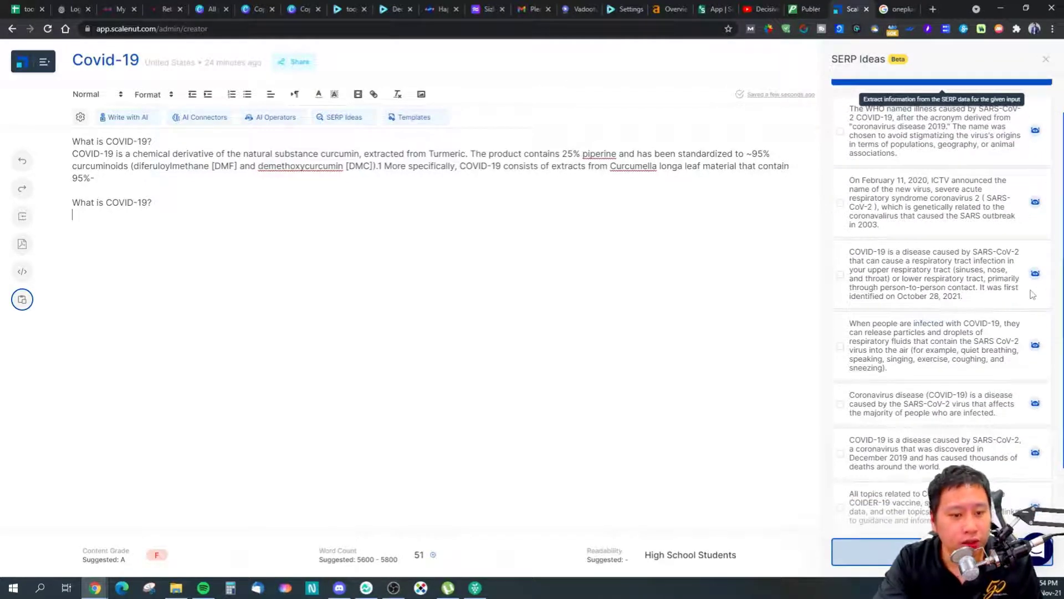
click(1036, 273)
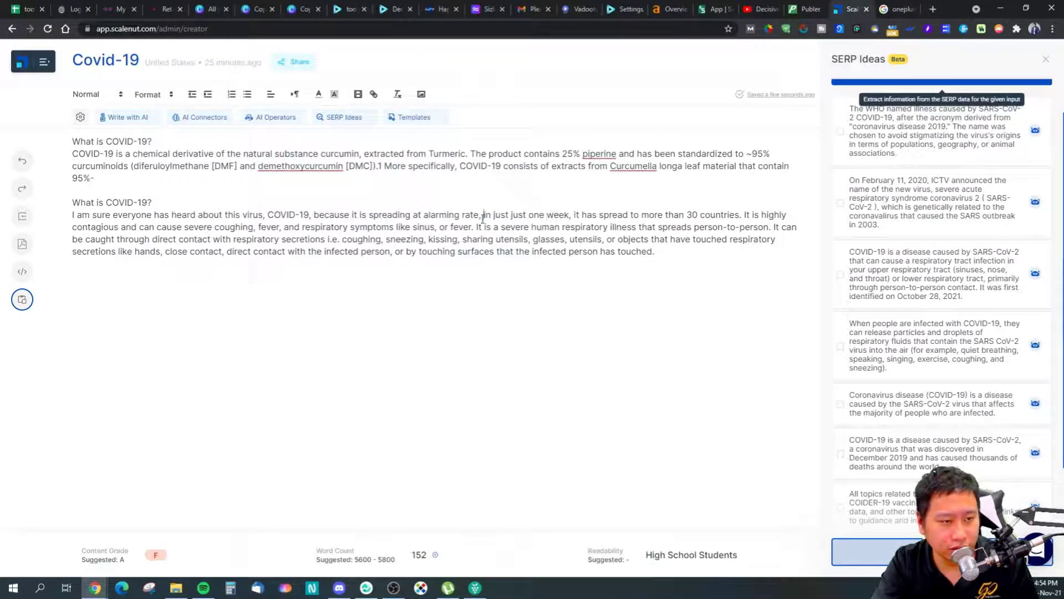
Highlight the 30-countries claim, then compare the SERP paragraph with the first AI-written paragraph
drag(482, 214, 743, 215)
click(690, 271)
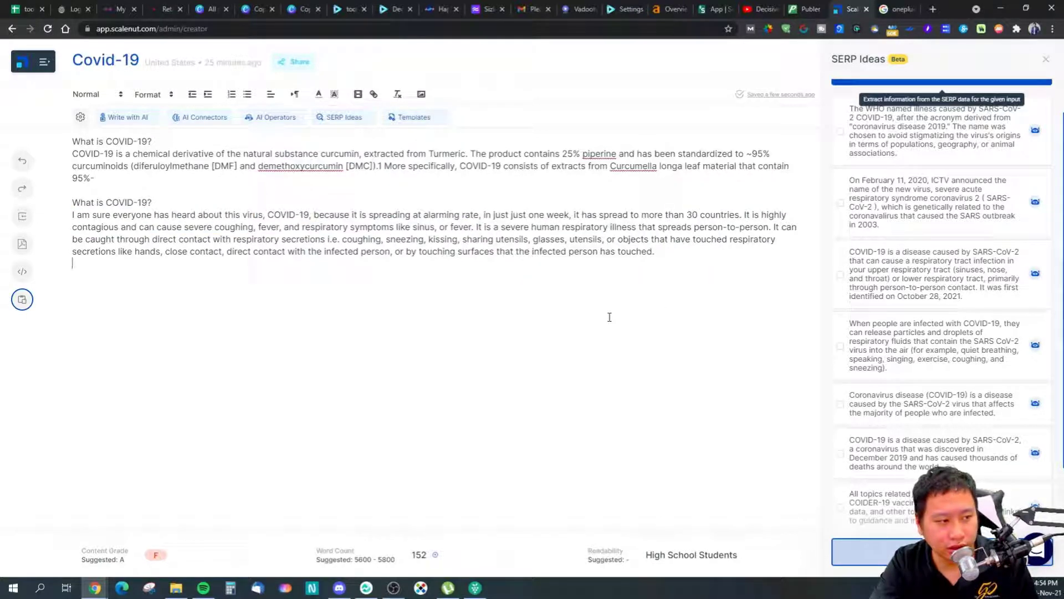
key(Return)
drag(633, 270, 65, 210)
click(374, 144)
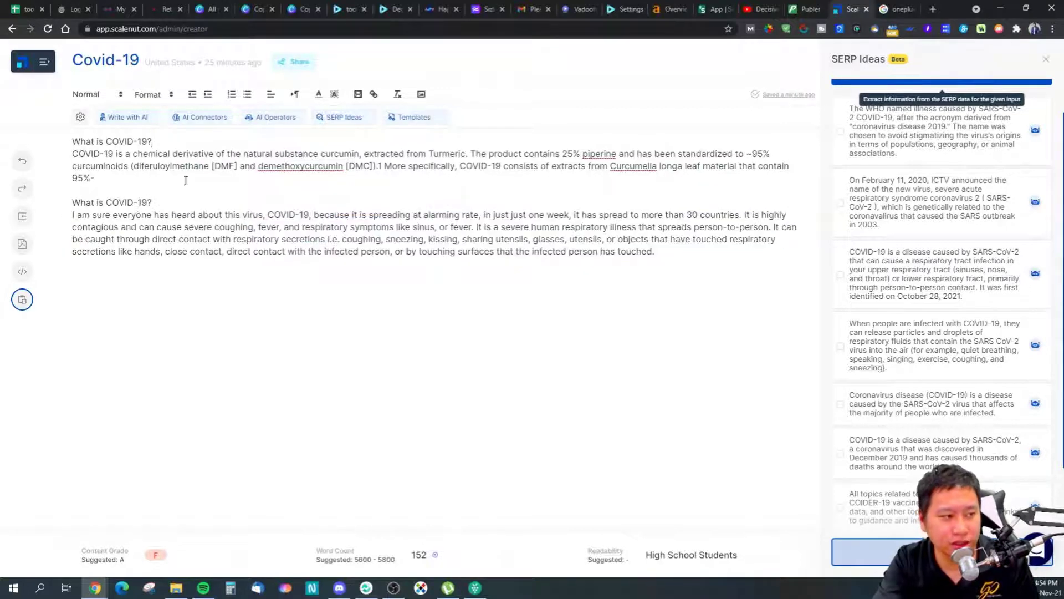
drag(185, 181, 62, 151)
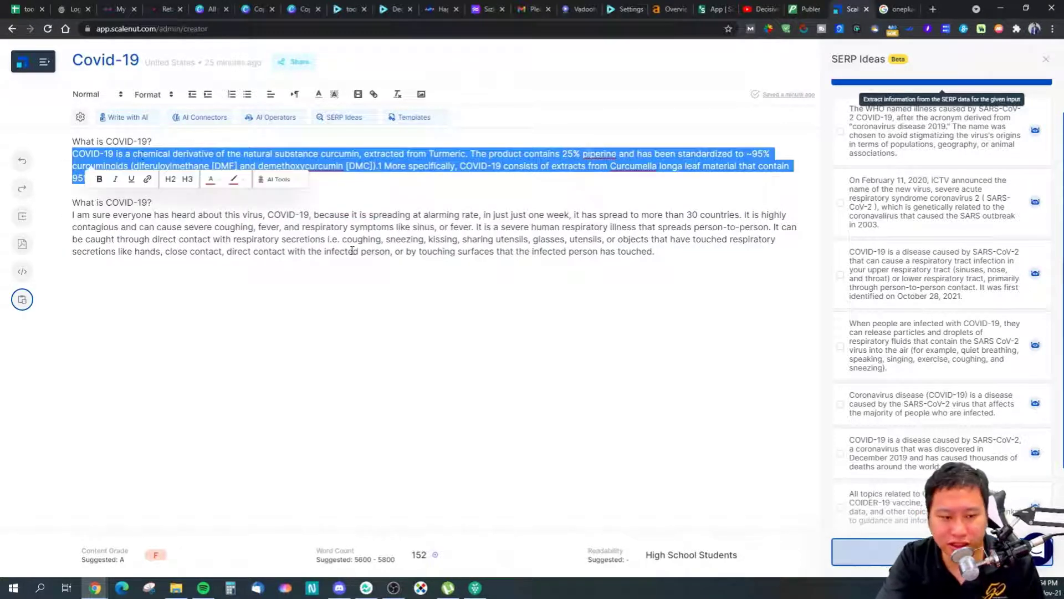
click(222, 280)
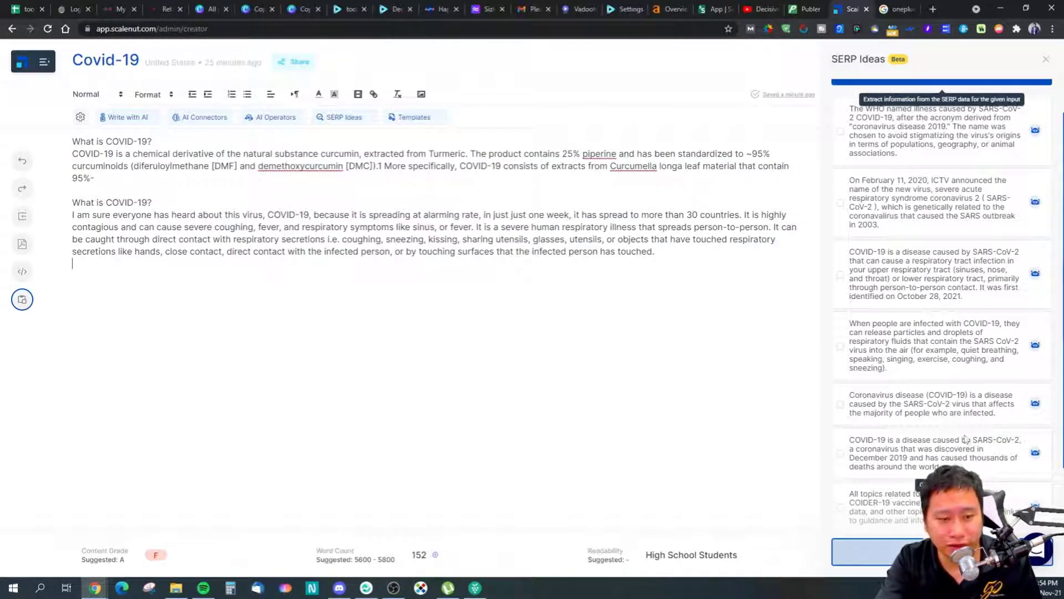
Insert three paragraphs from the Wuhan SERP idea below the second heading
scroll(973, 377, down, 3)
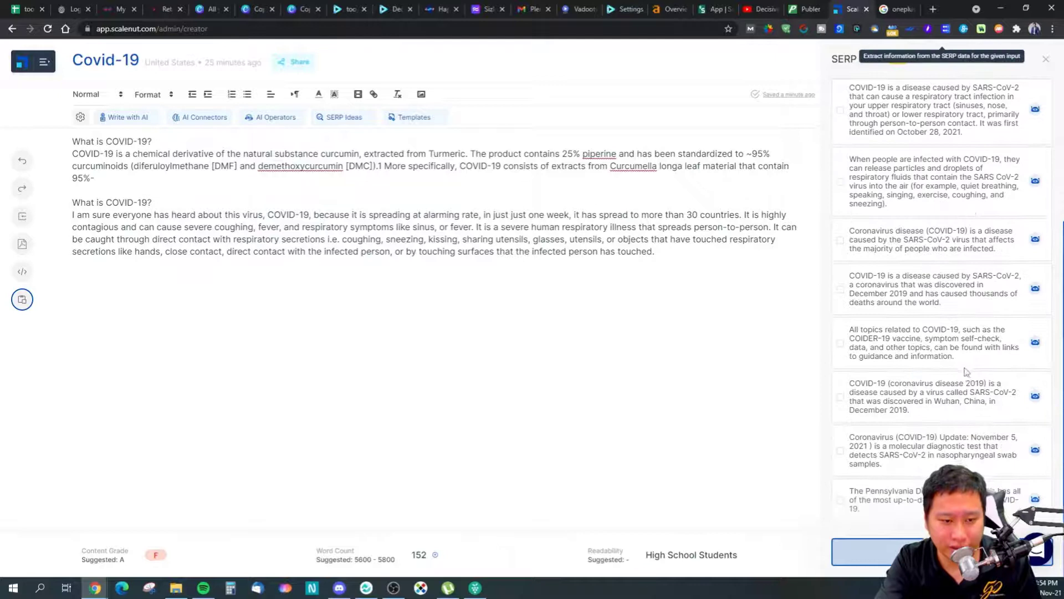
click(1035, 396)
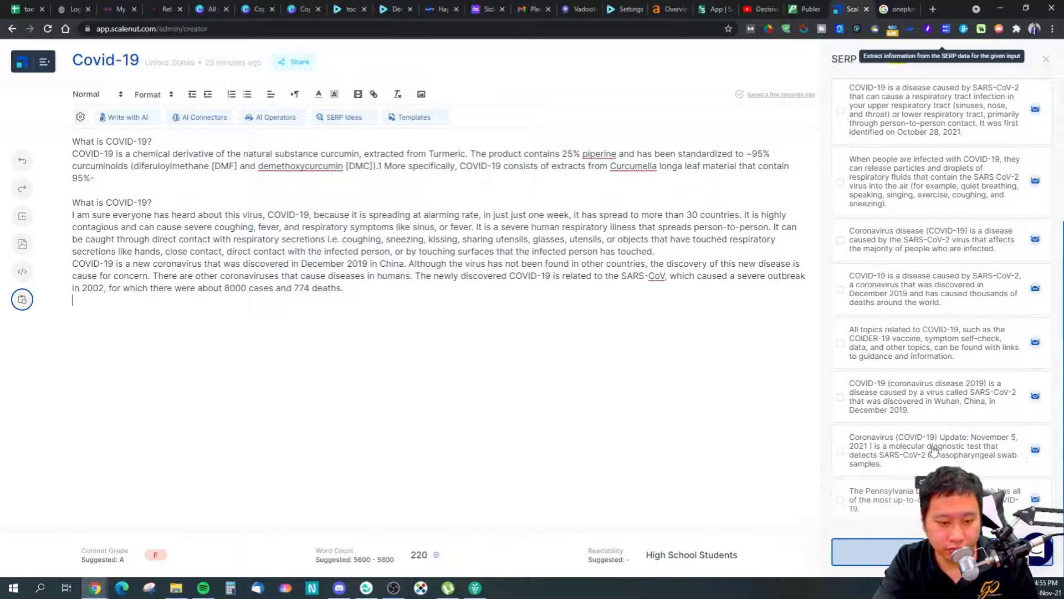
click(1035, 397)
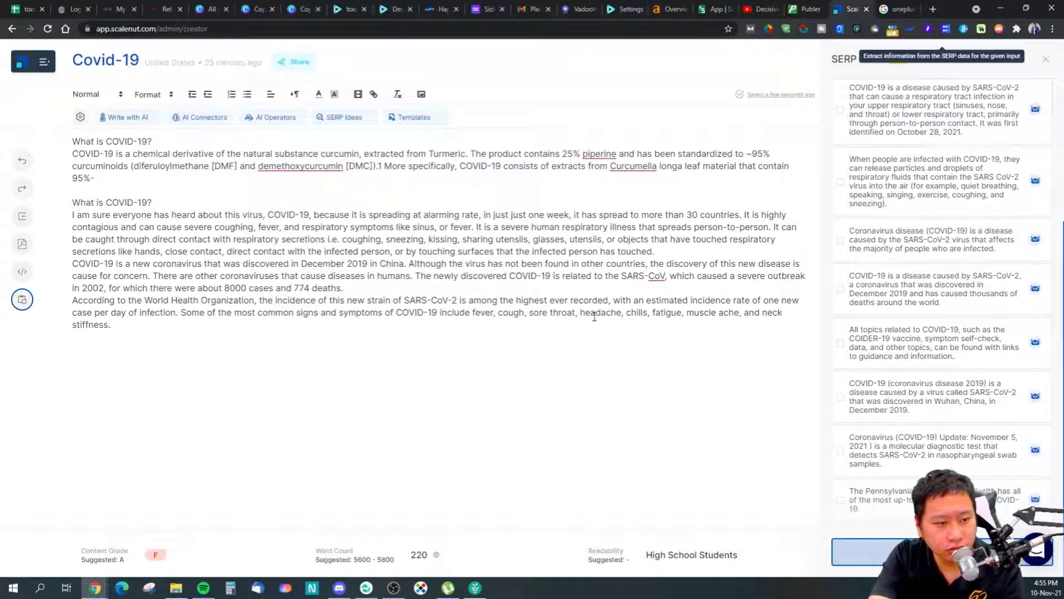
click(537, 328)
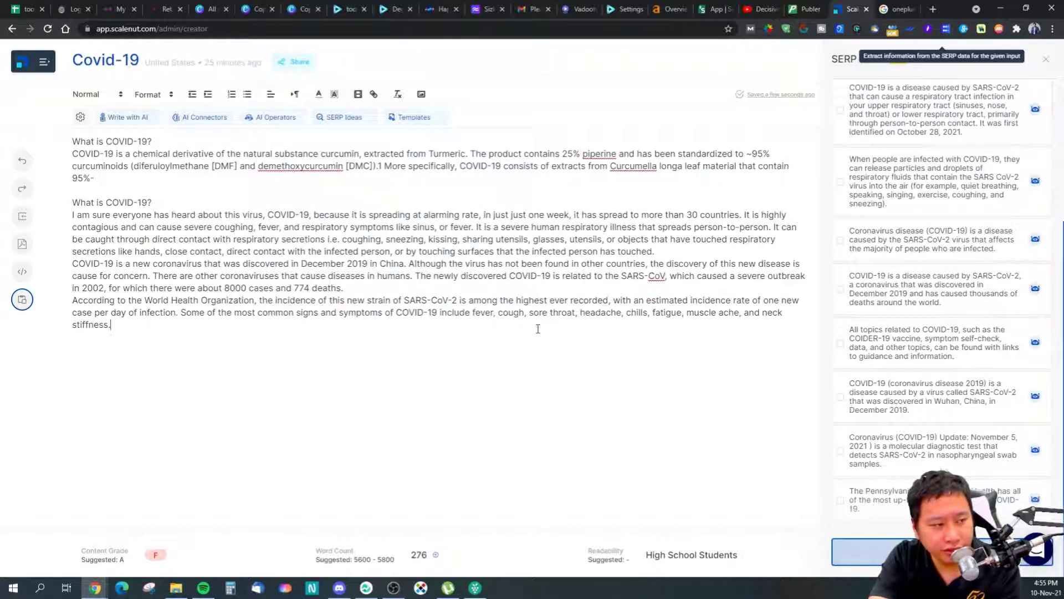
click(1035, 397)
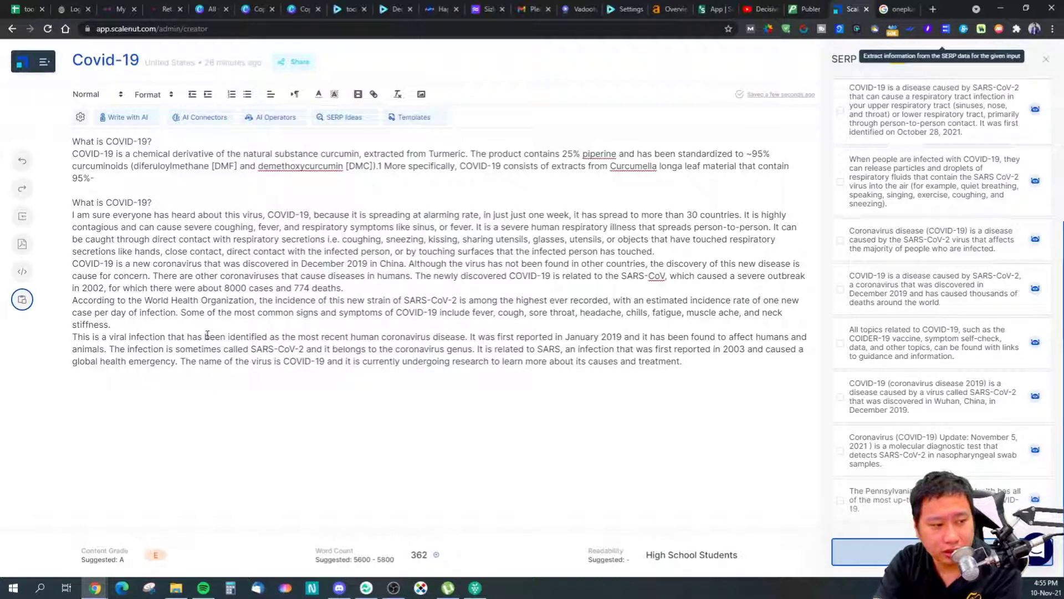
Highlight the January 2019 first-report claim and compare the SERP paragraphs against the AI-written one
drag(478, 337, 626, 337)
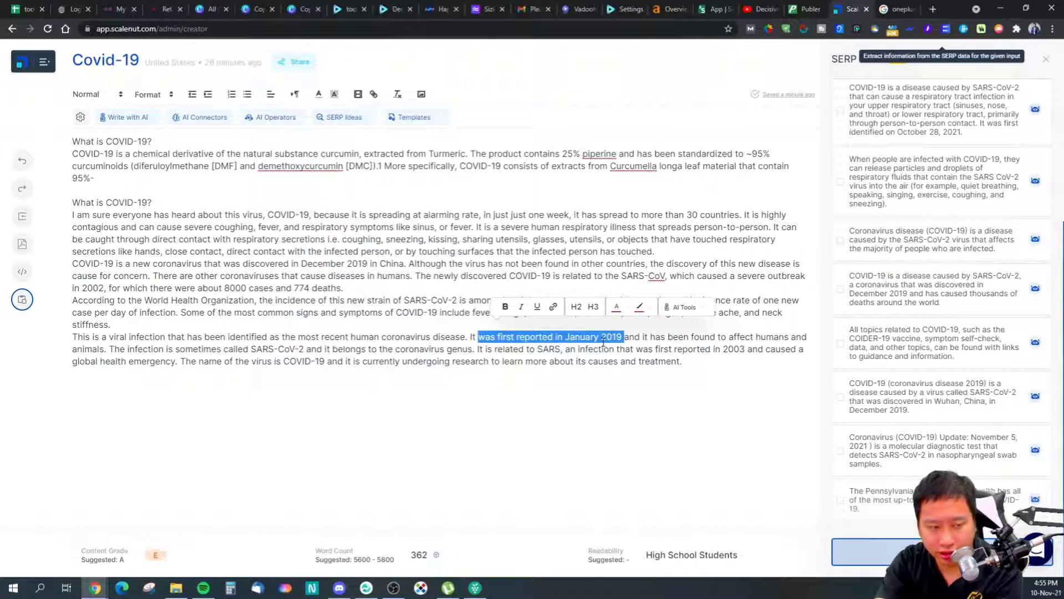
click(601, 337)
drag(570, 337, 623, 342)
click(586, 345)
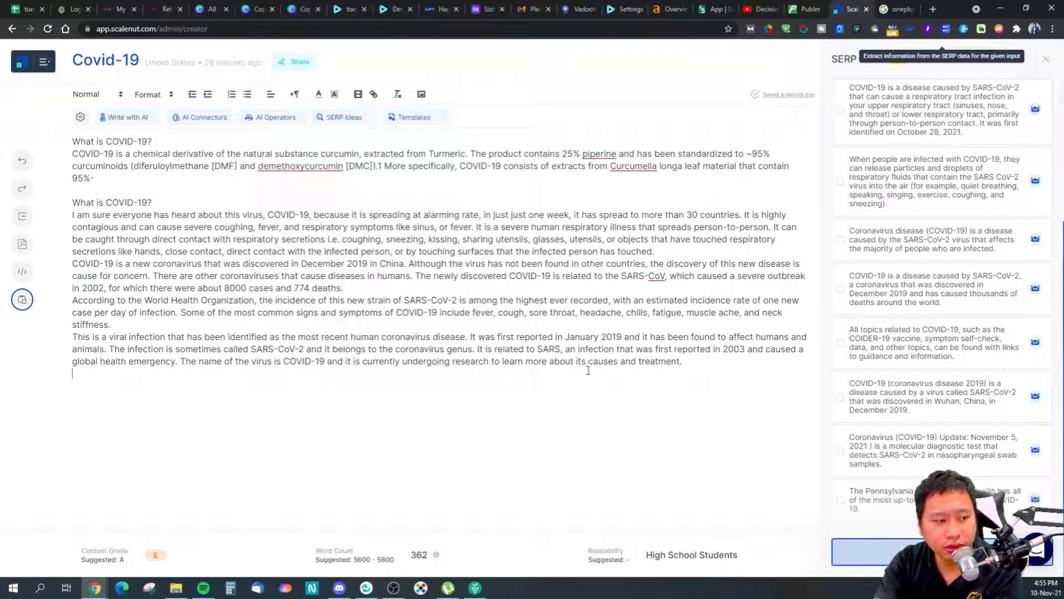
click(452, 383)
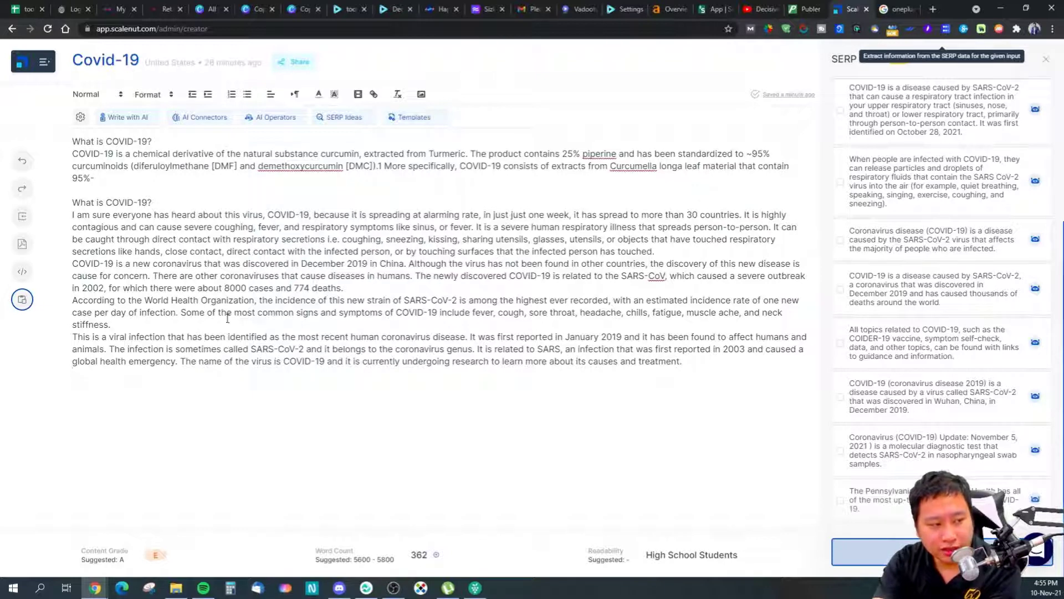
drag(218, 322, 73, 215)
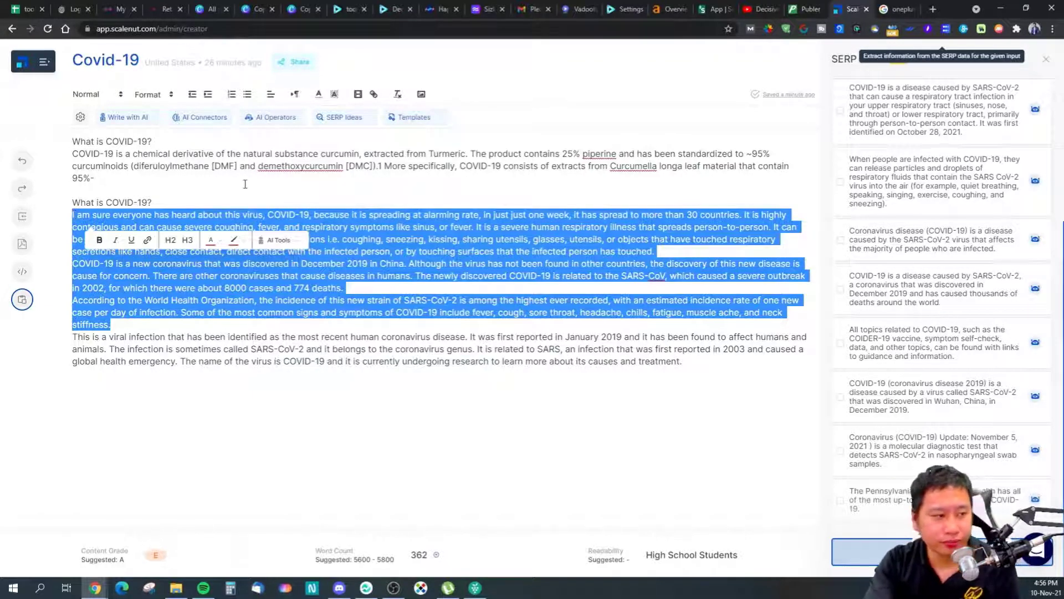
click(178, 169)
drag(149, 178, 62, 153)
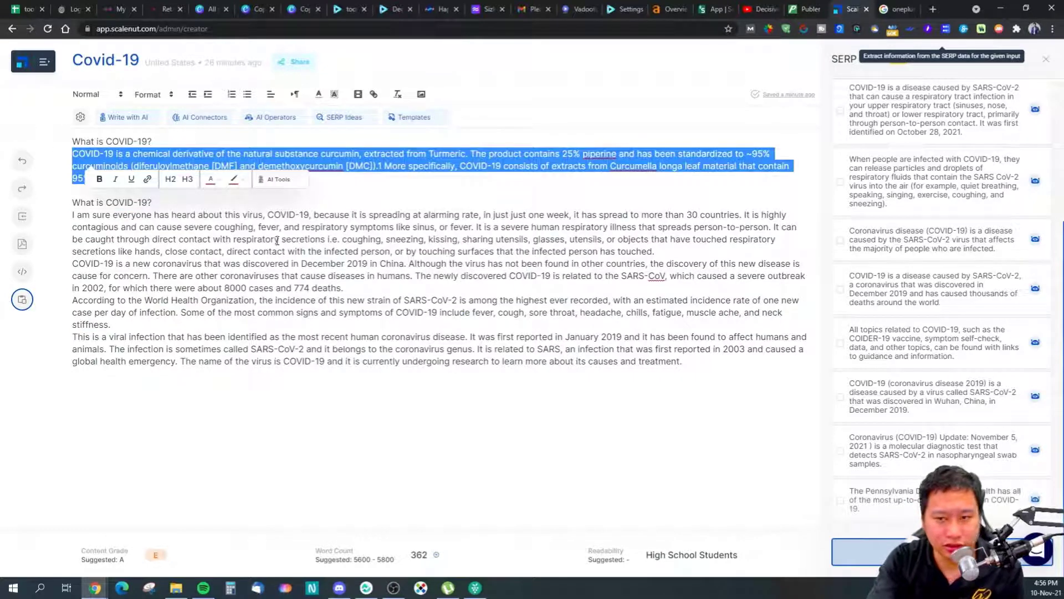